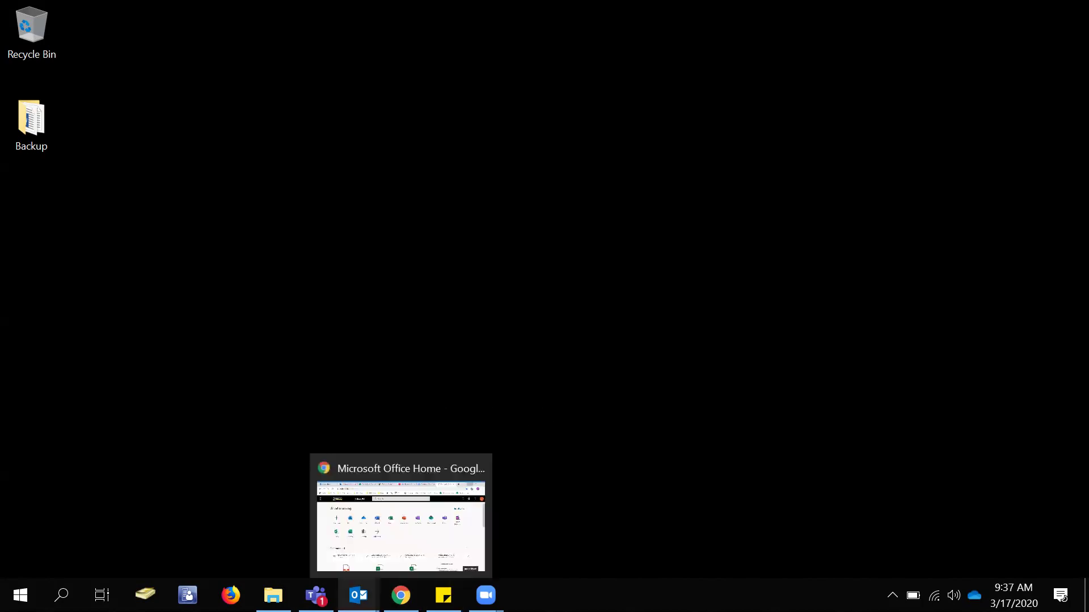
Find the Microsoft Teams desktop app by searching for "teams" and launch it
mouse_move(316, 595)
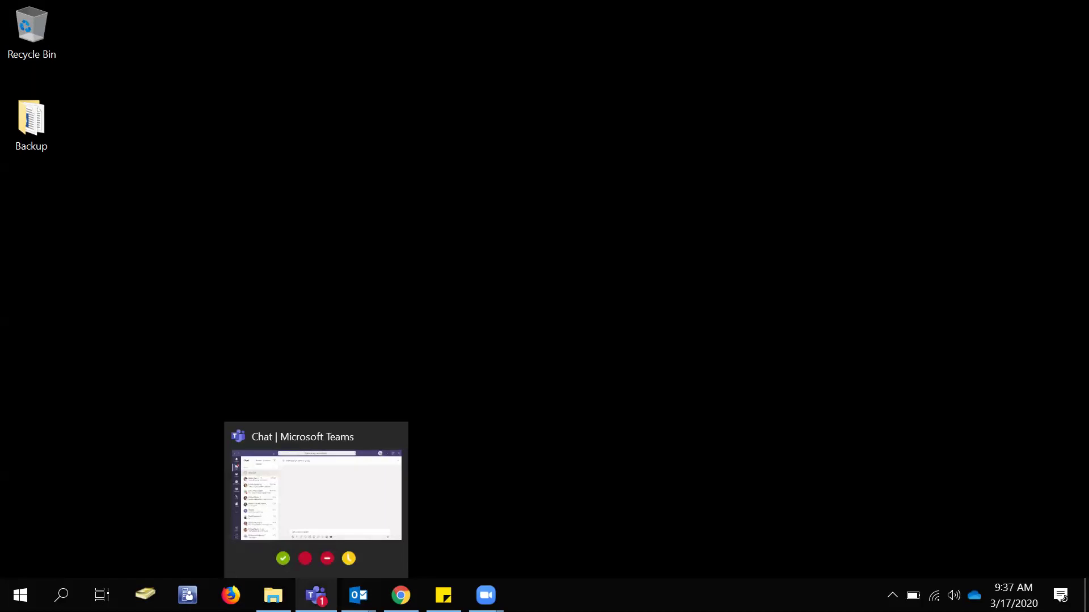
left_click(61, 595)
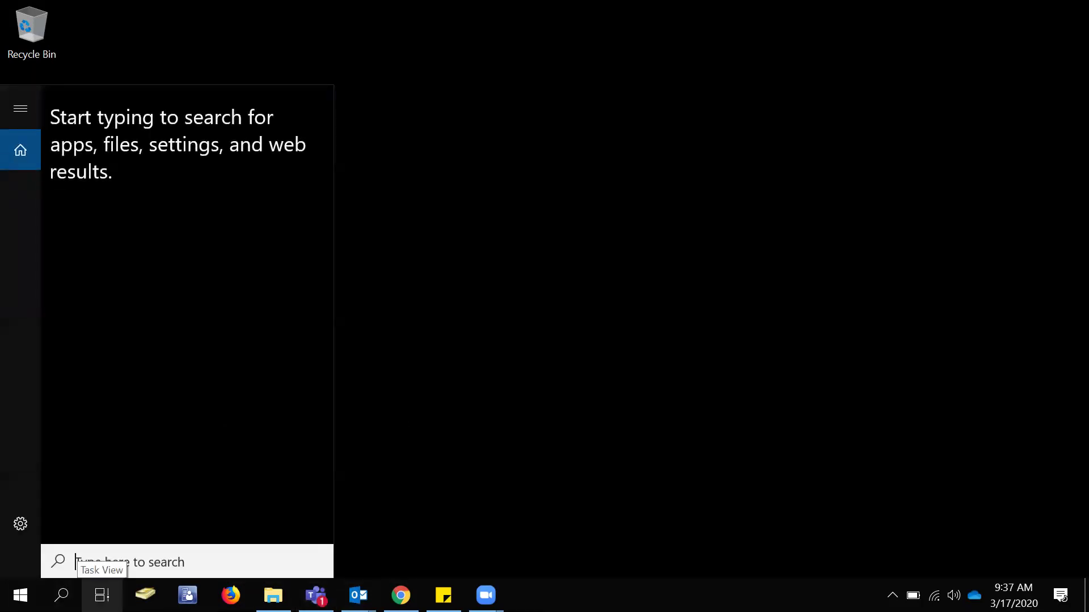
type("teams")
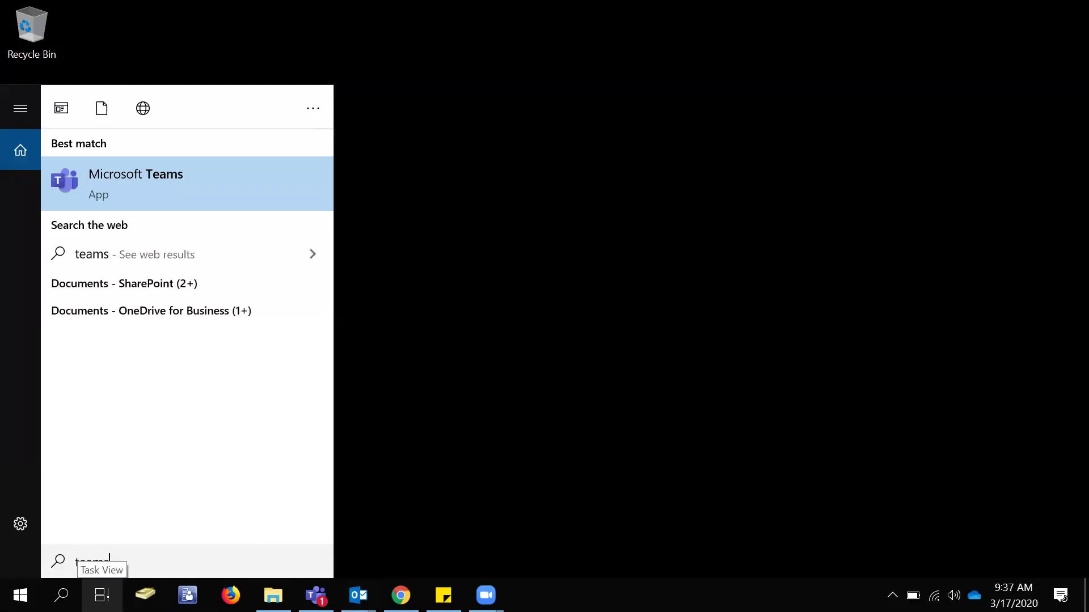
key("Return")
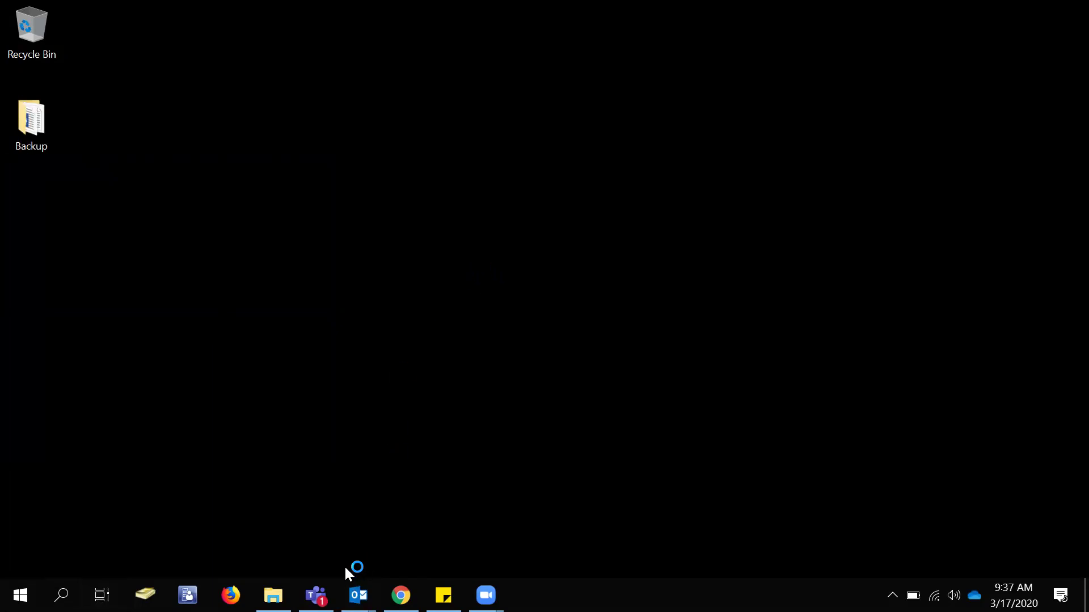
mouse_move(323, 584)
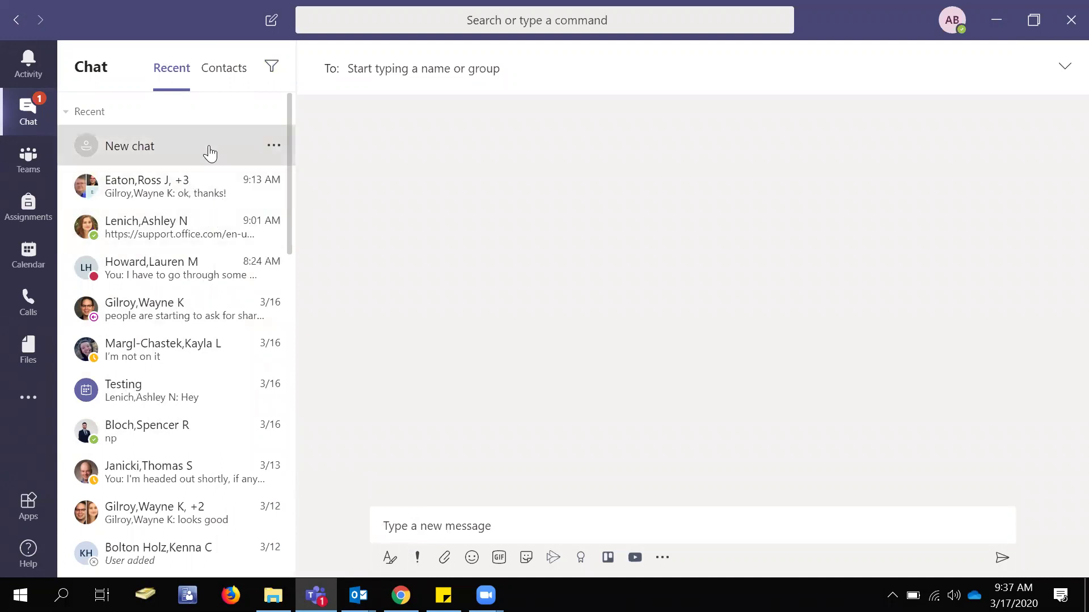
Look through the activity feed, calendar, calls and recent files, and return to the chat list
left_click(28, 65)
left_click(209, 126)
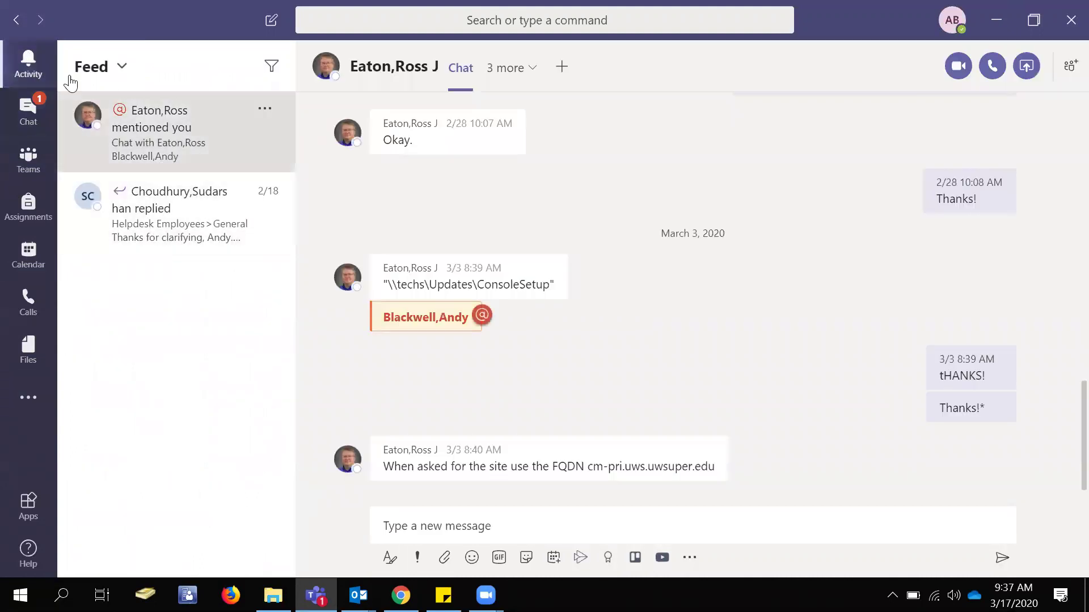
left_click(28, 110)
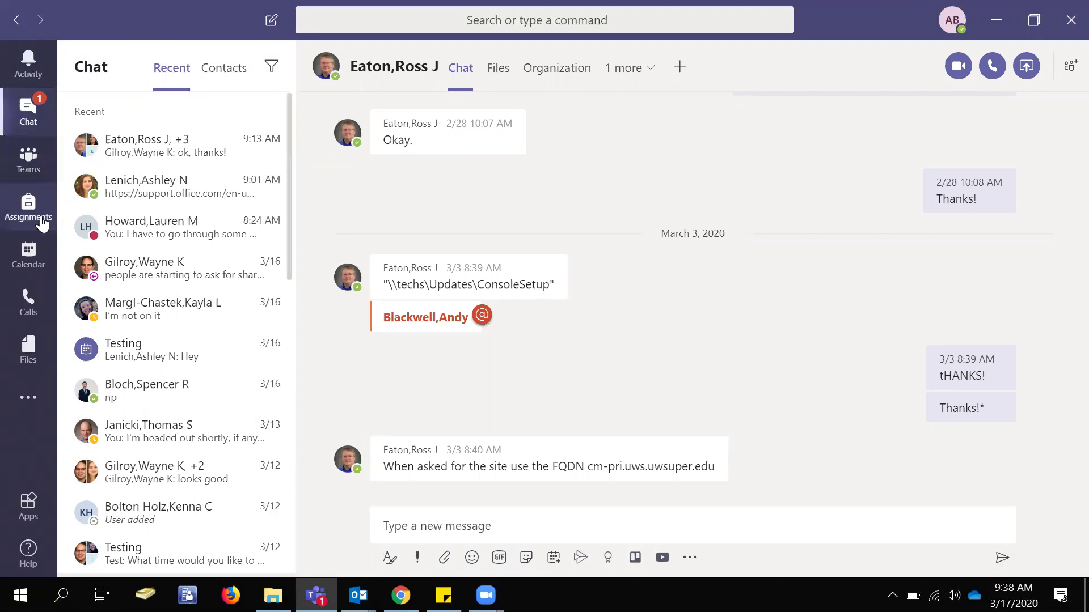
left_click(31, 263)
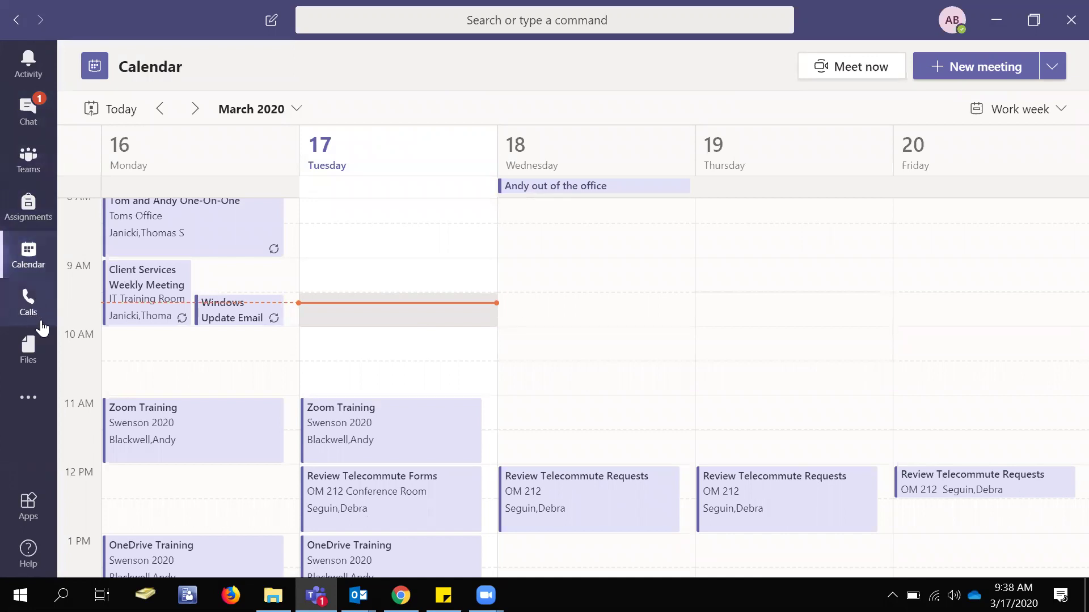
left_click(29, 307)
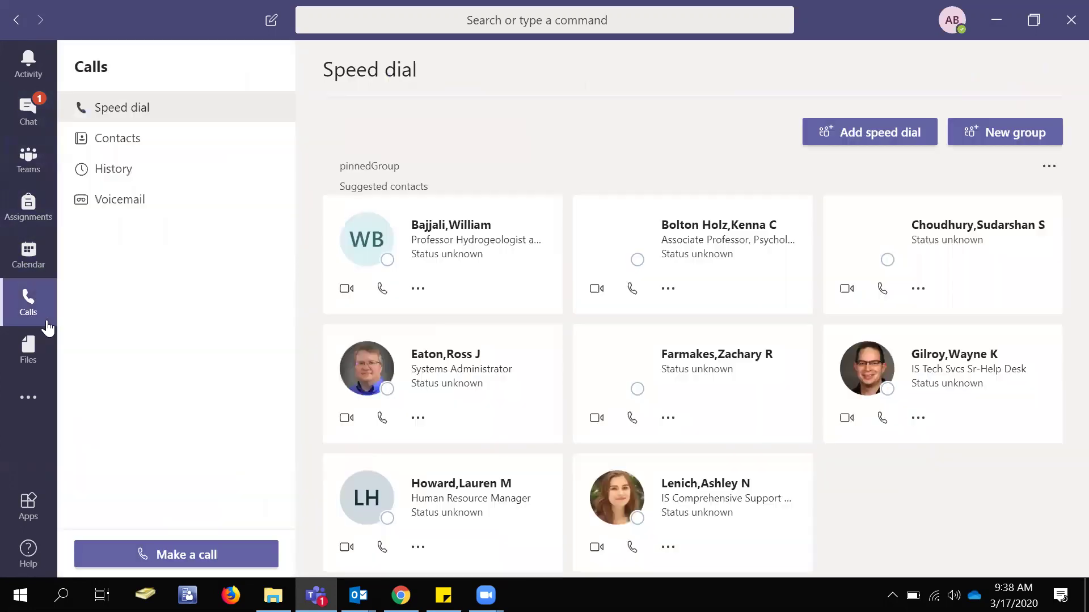
left_click(33, 357)
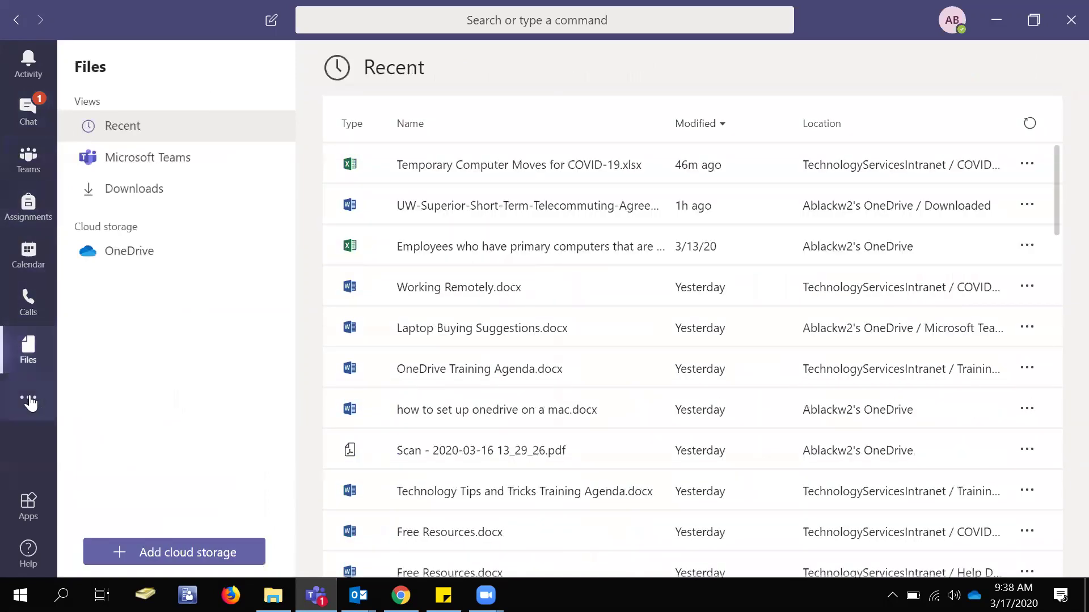
left_click(33, 113)
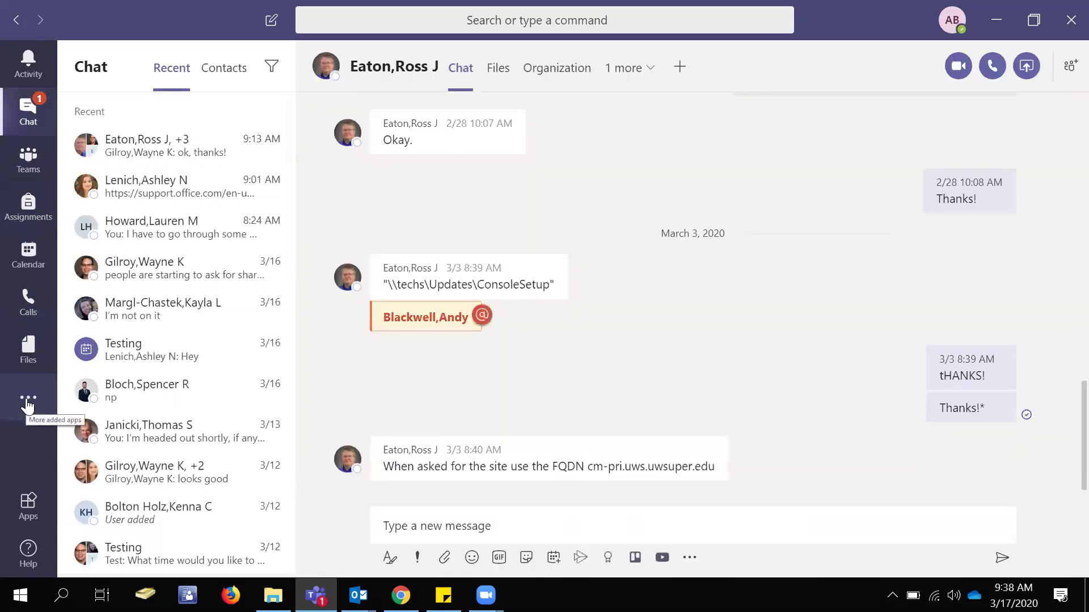
Search the additional apps for "ever", clear the search and close the app list without adding anything
left_click(28, 400)
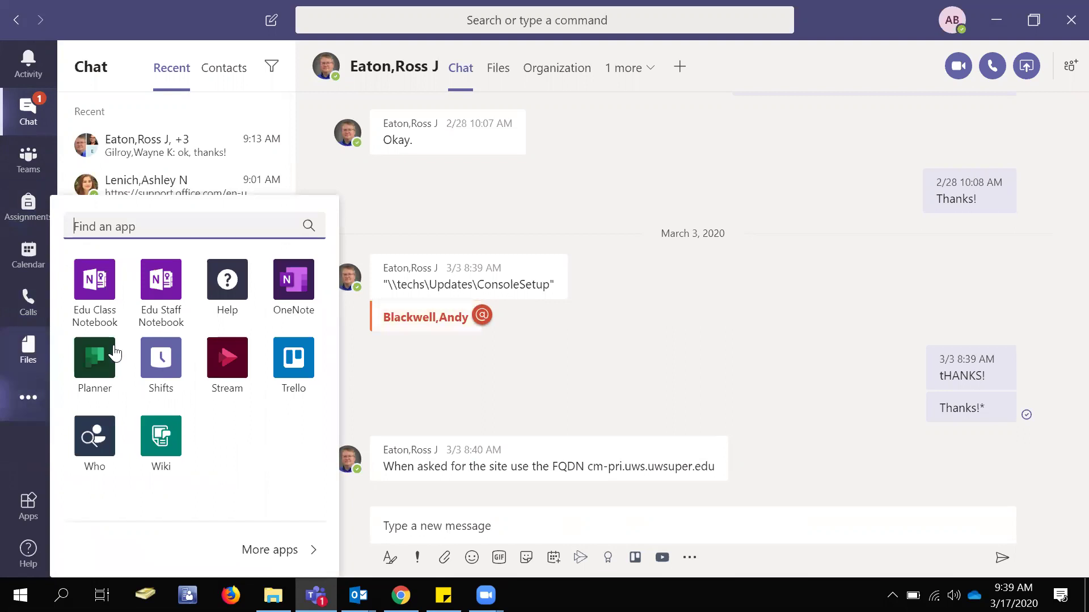
type("ever")
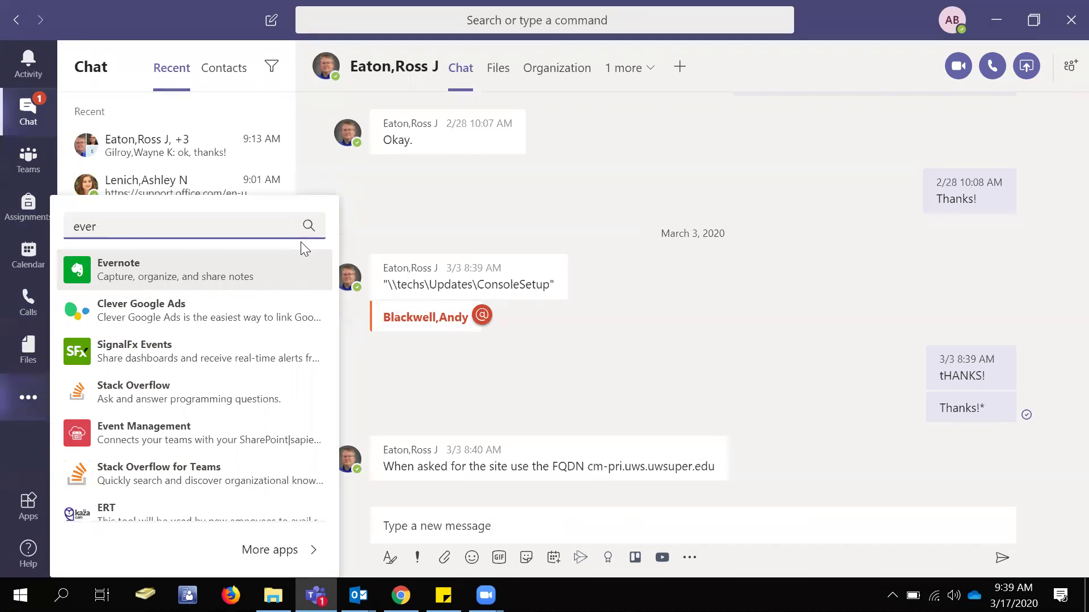
key("BackSpace")
key("BackSpace")
key("BackSpace")
key("BackSpace")
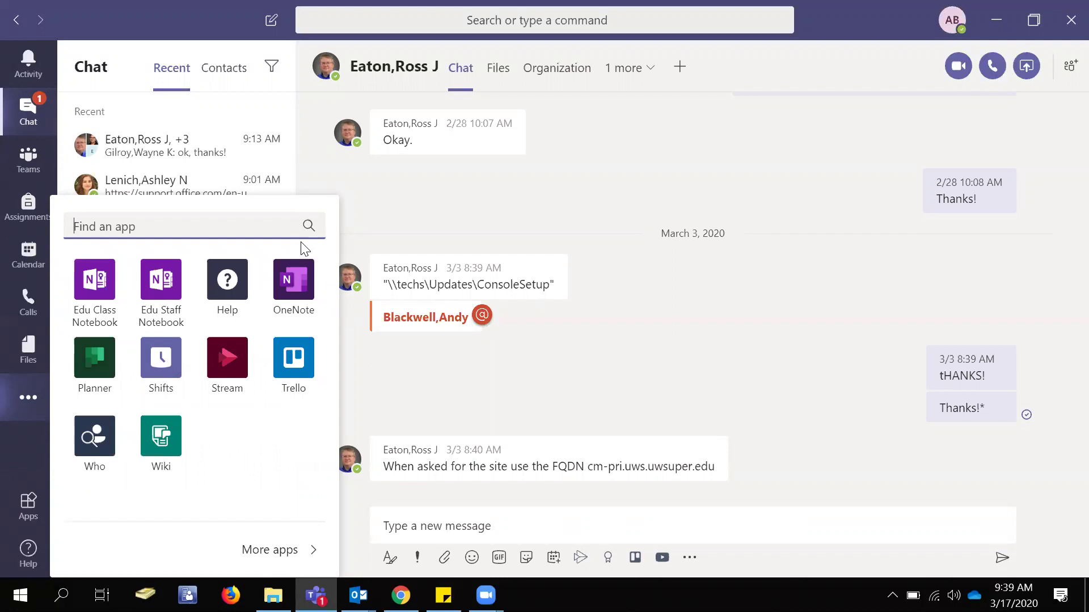
left_click(18, 432)
left_click(43, 433)
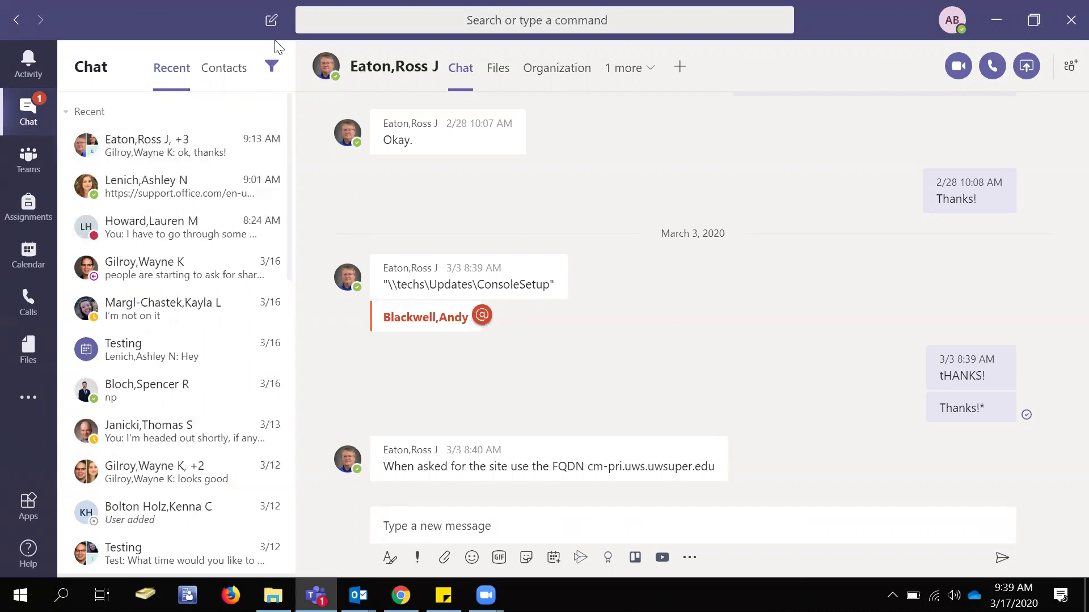
Start a new chat with the colleague in the support tech role and review the existing conversation
left_click(271, 20)
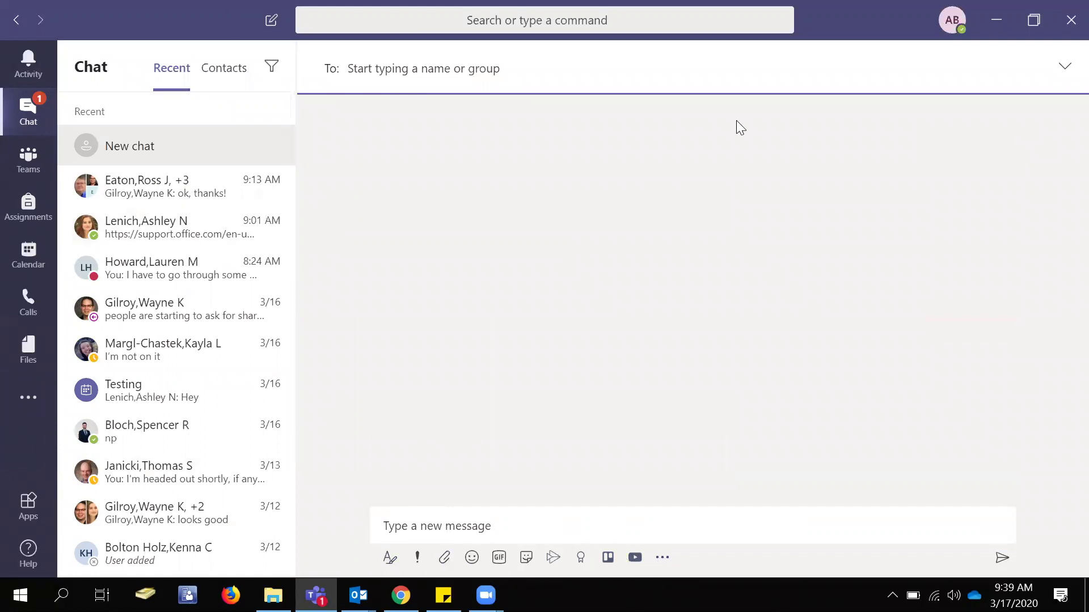
type("ashley")
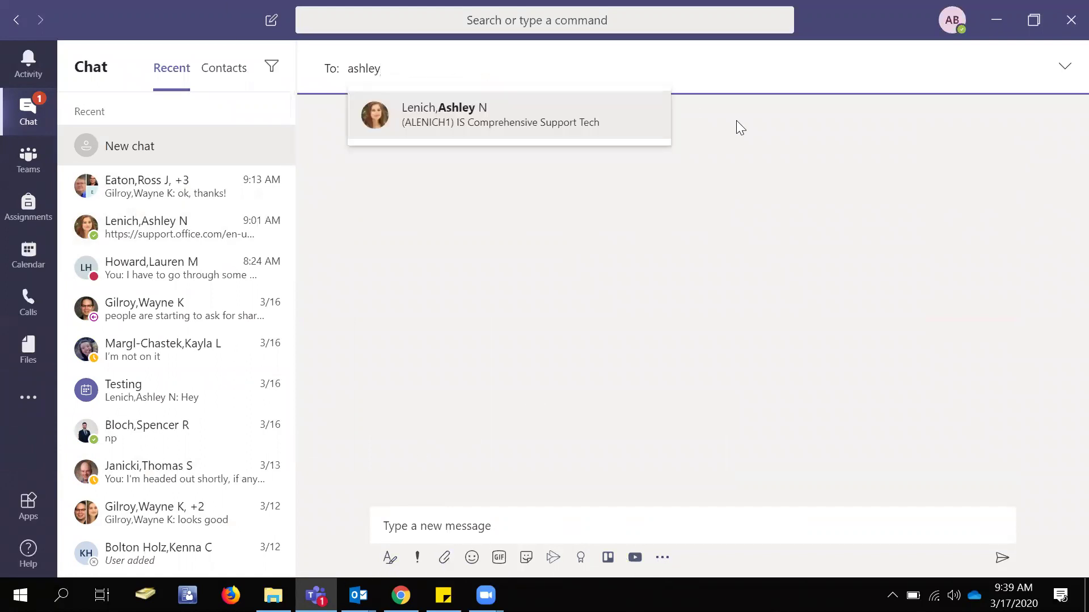
key("Return")
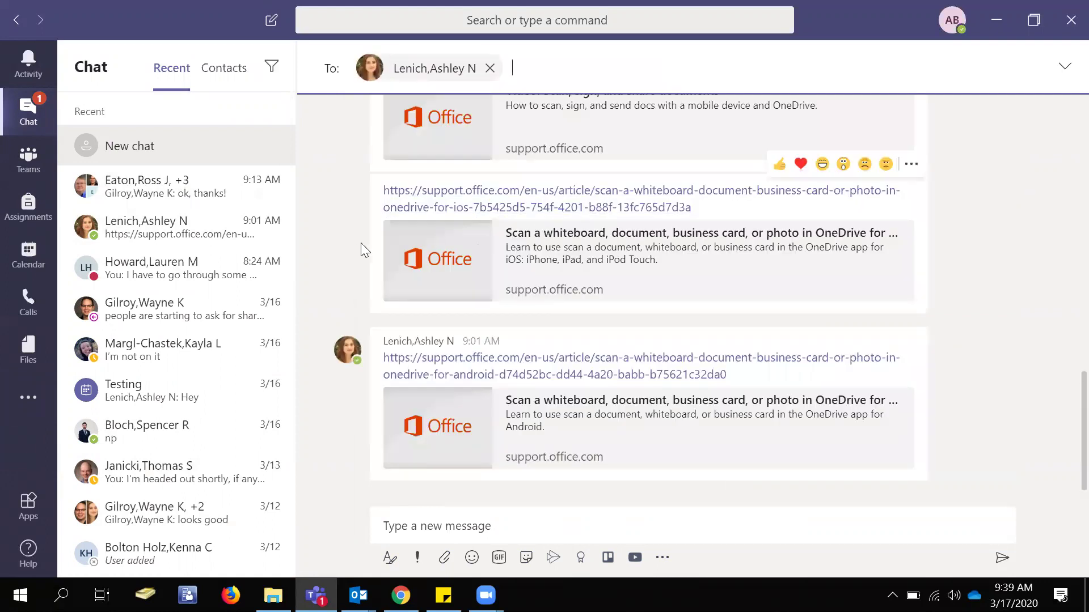
scroll(368, 245, "up", 3)
scroll(391, 241, "down", 3)
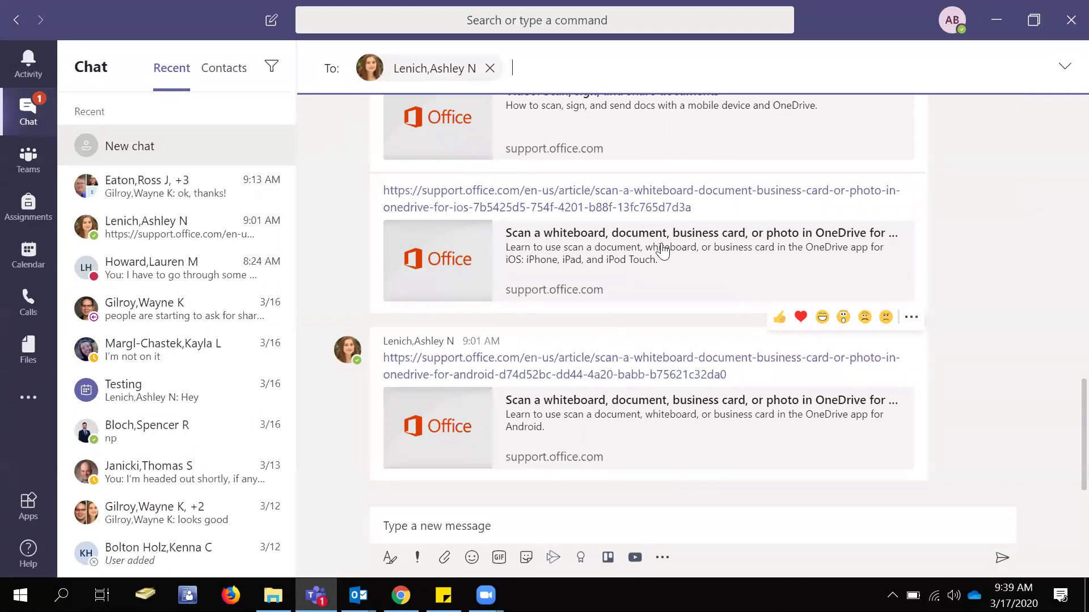
Examine the message's formatting and delivery options, and view the chat's new meeting form, closing it without sending
left_click(388, 561)
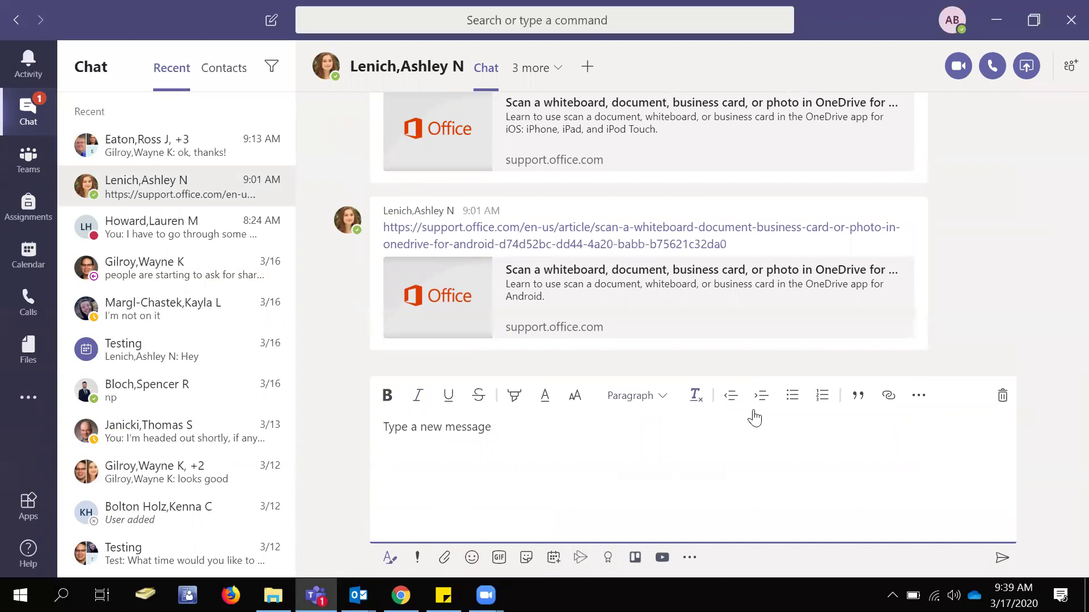
left_click(418, 559)
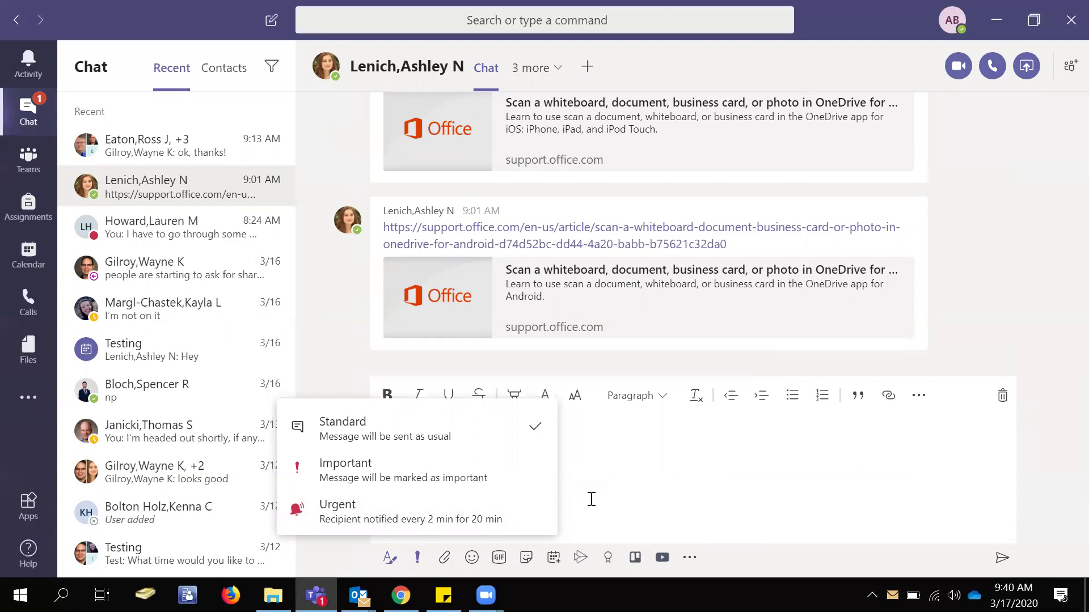
left_click(592, 499)
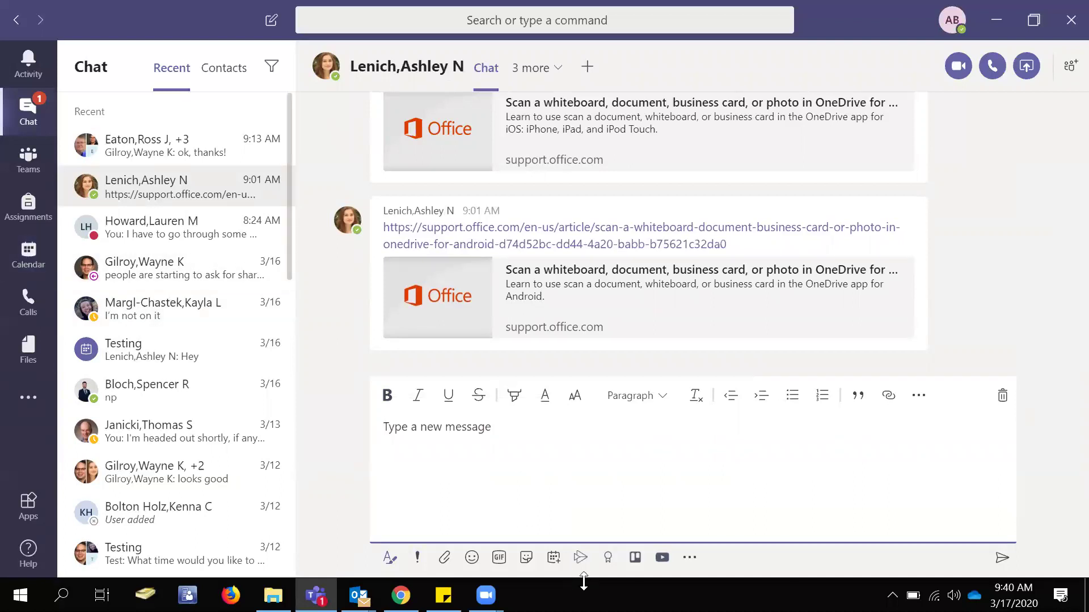
left_click(553, 559)
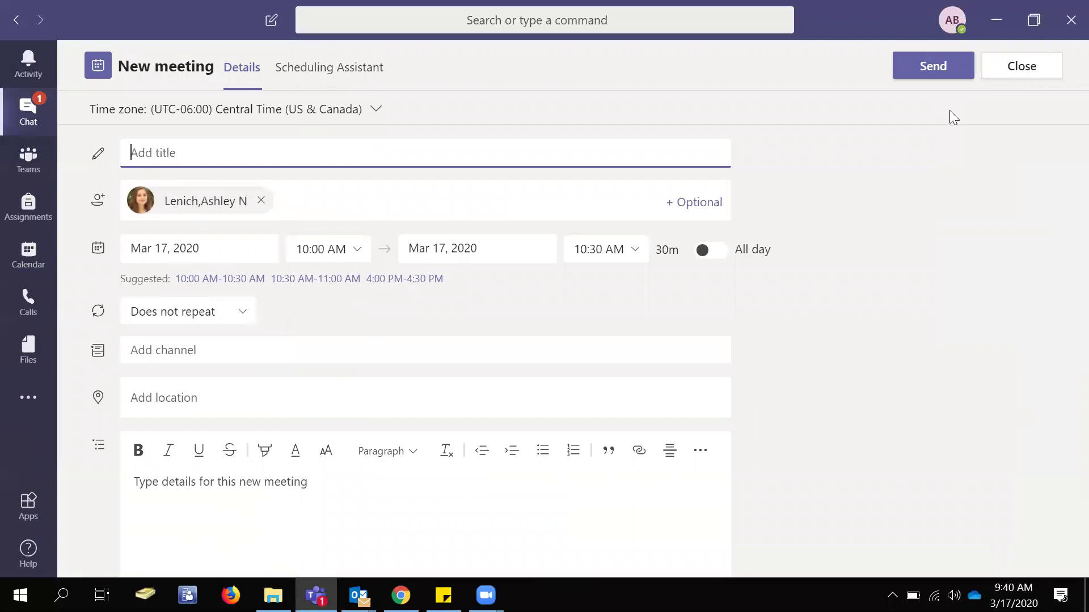
left_click(1031, 73)
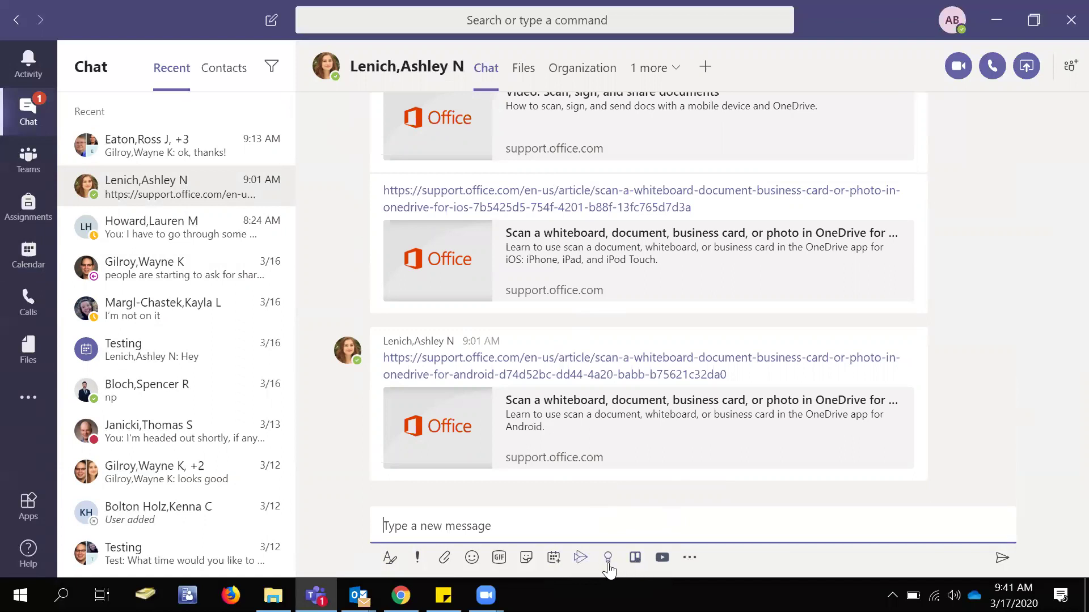
View the YouTube video search for messages and search the messaging apps for "ever", clearing the search term
left_click(688, 560)
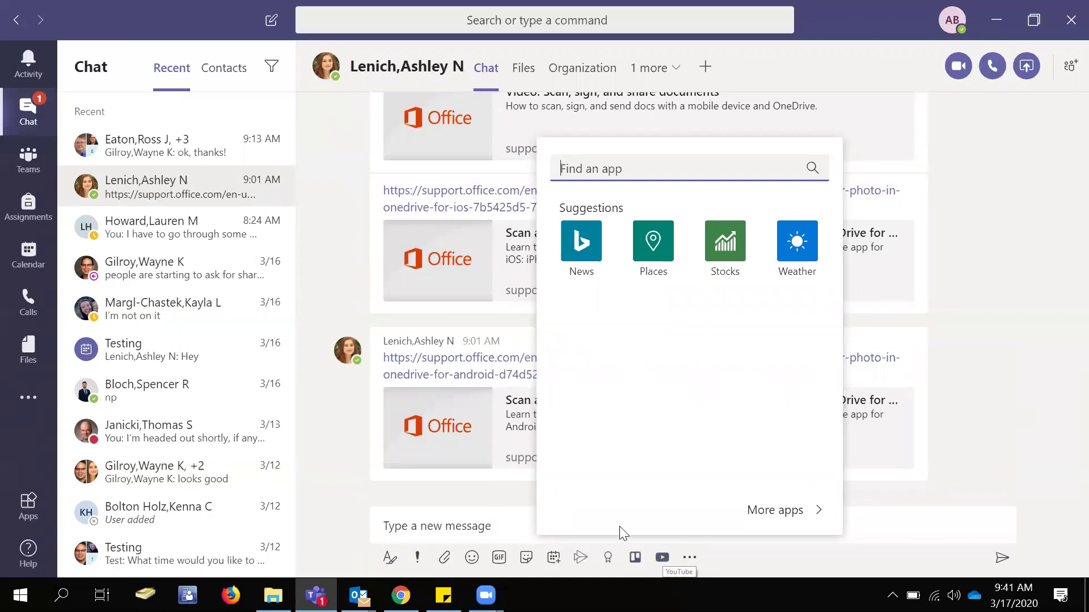
left_click(662, 558)
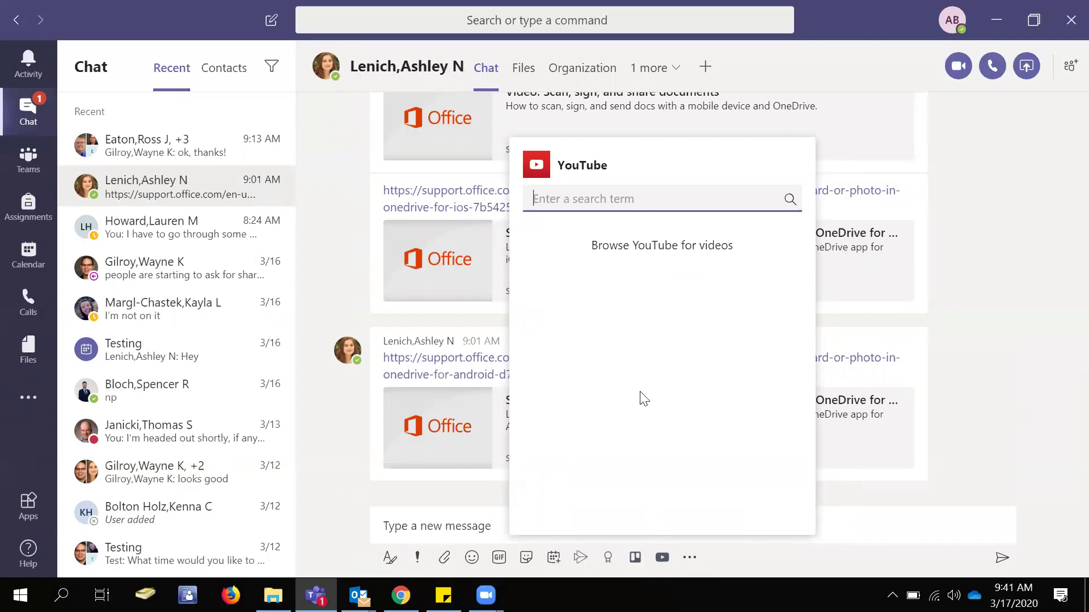
left_click(689, 559)
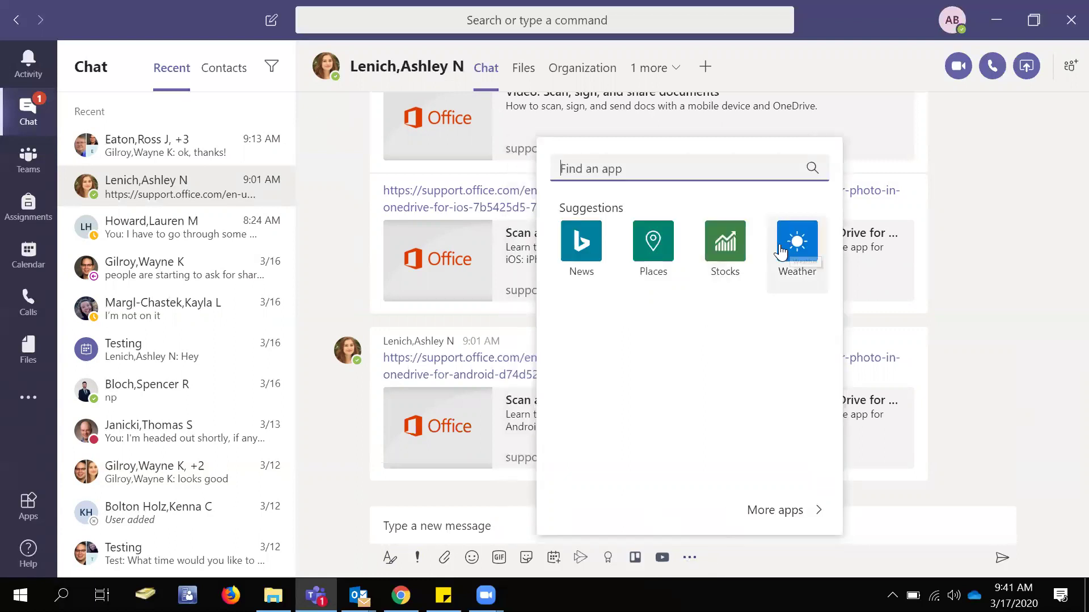
type("ever")
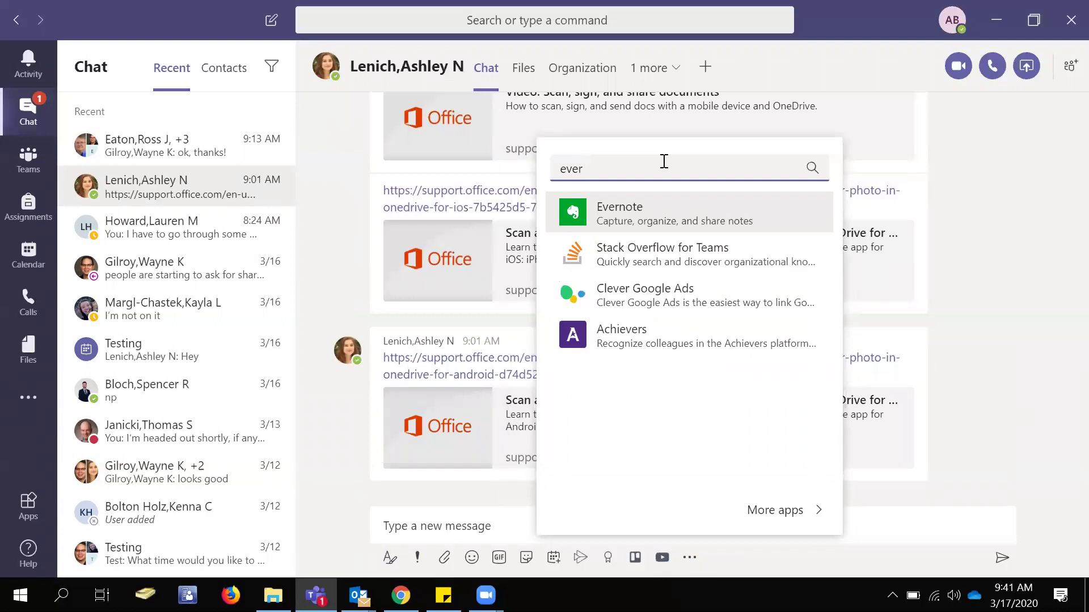
key("BackSpace")
key("BackSpace")
key("BackSpace")
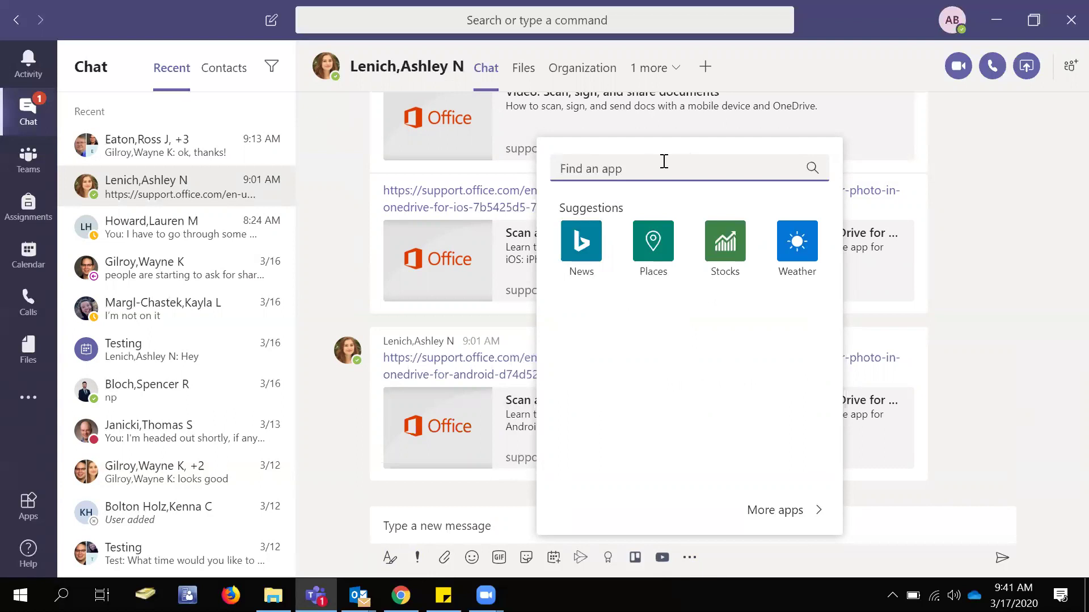
Uninstall the Praise app from the message compose box and confirm its removal
right_click(636, 557)
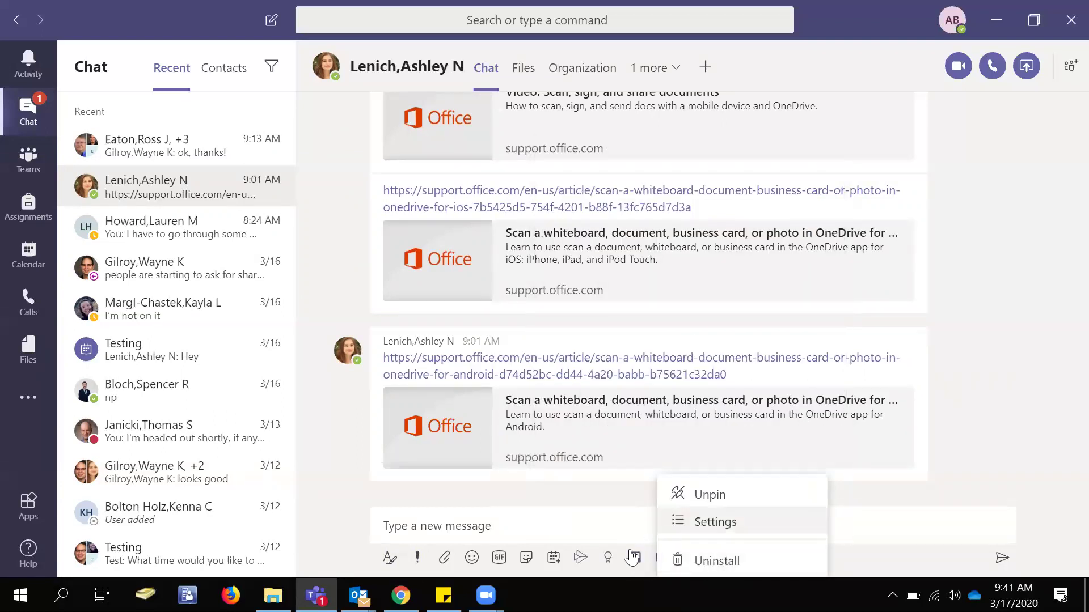
right_click(607, 560)
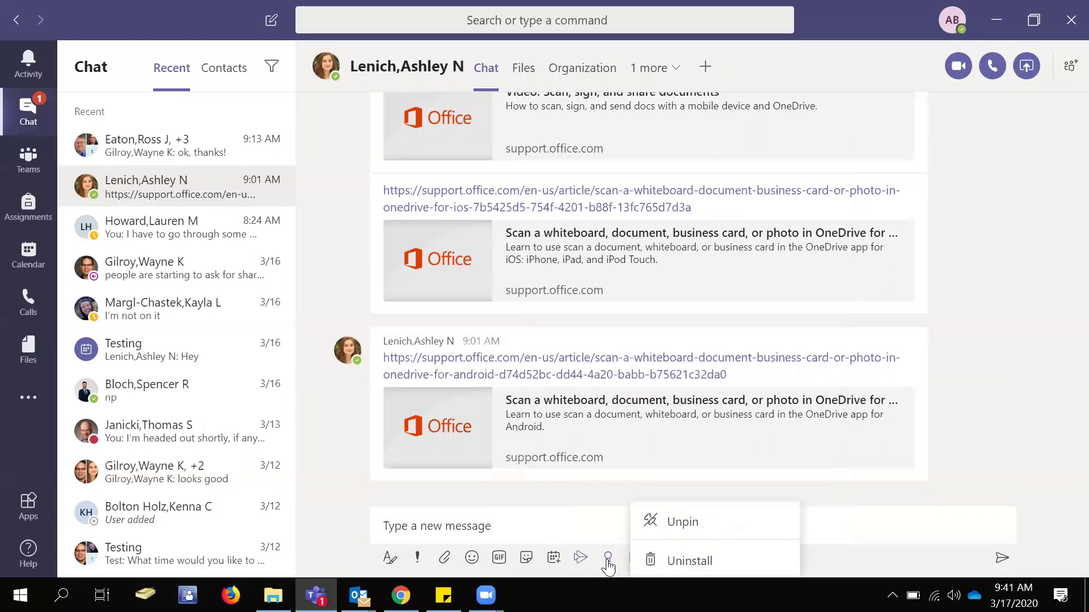
left_click(661, 559)
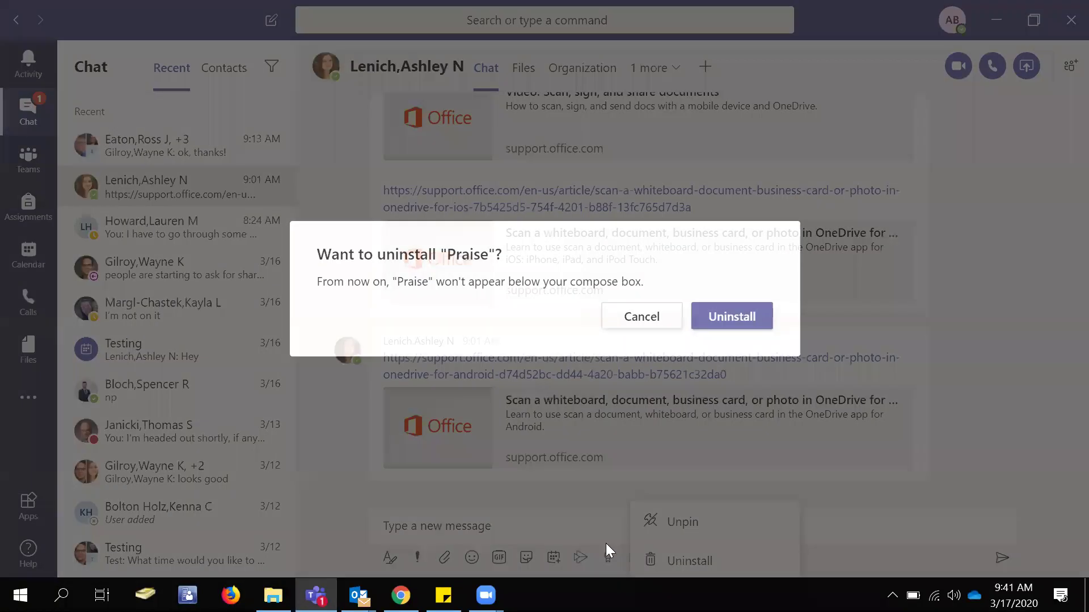
left_click(735, 317)
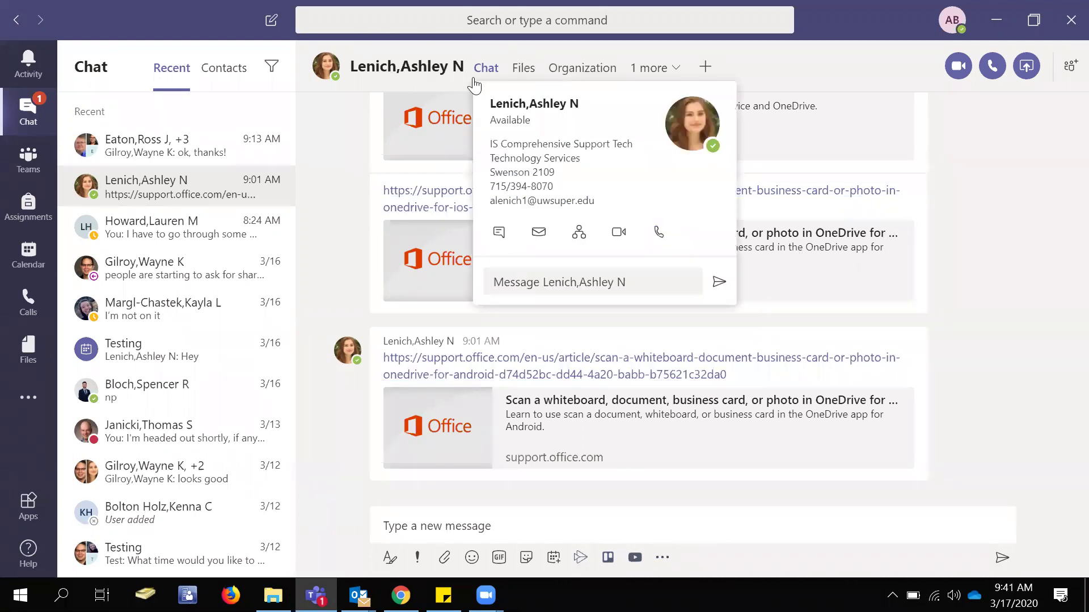
View the list of files shared in the chat with the colleague
left_click(532, 68)
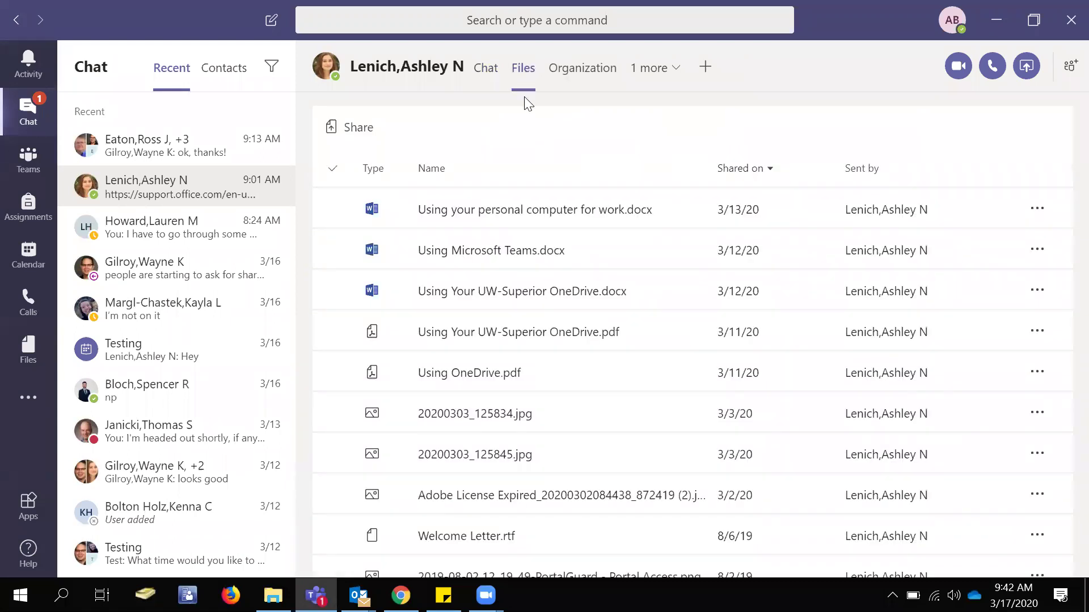
scroll(565, 303, "down", 3)
scroll(567, 313, "up", 3)
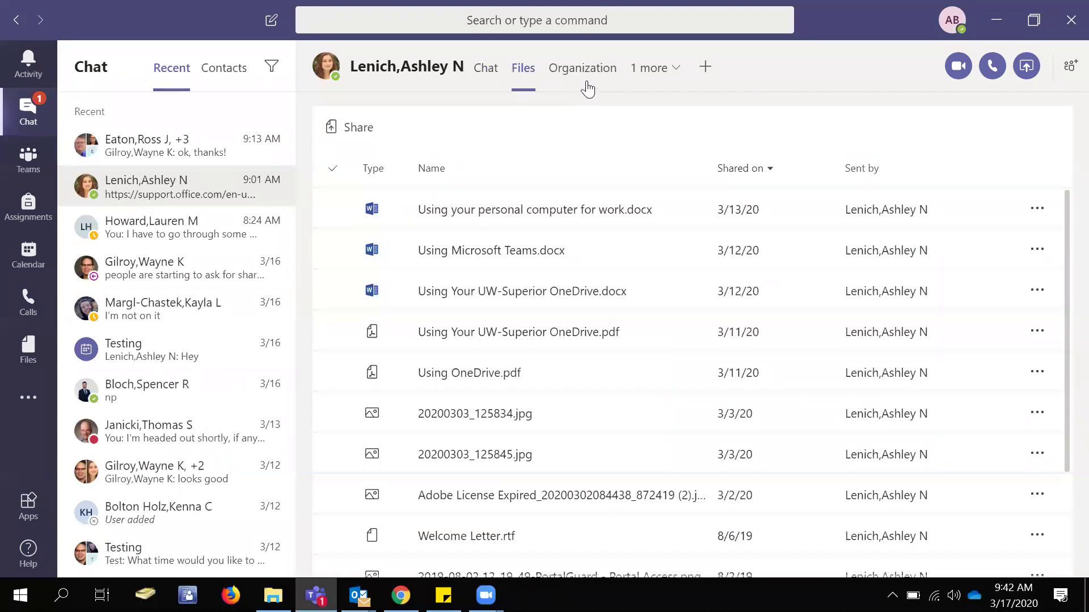
View the colleague's activity, and add a Word tab to the chat for the shared file Using Microsoft Teams.docx
left_click(662, 69)
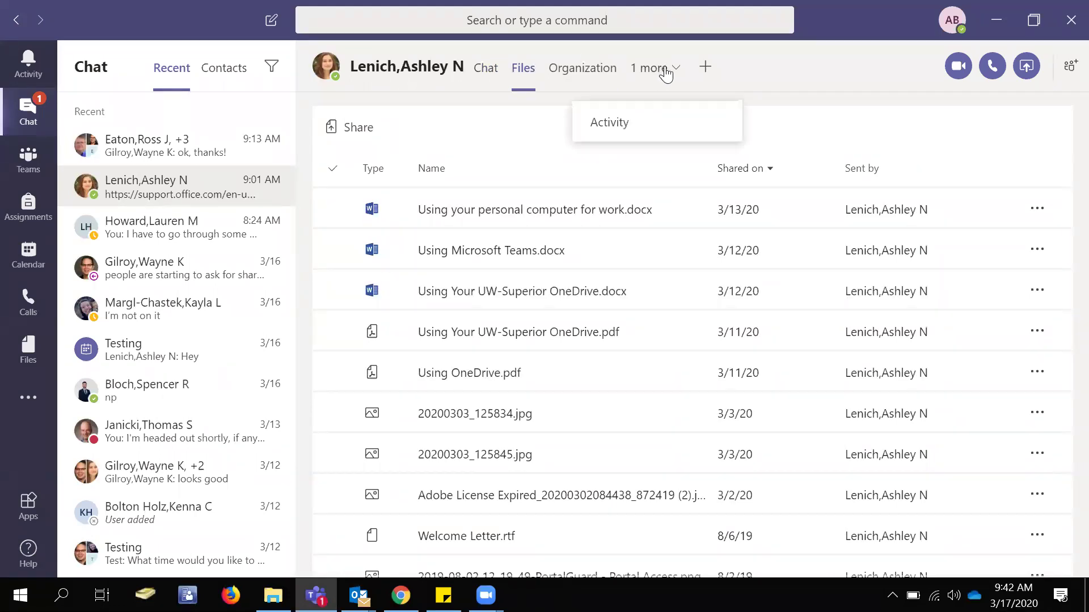
left_click(615, 122)
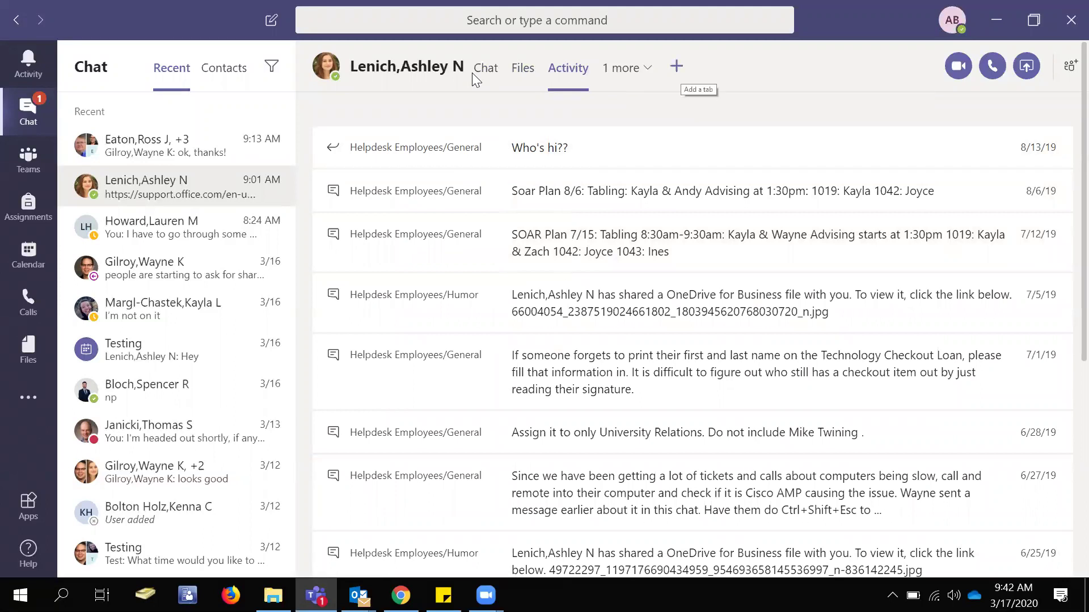
left_click(676, 67)
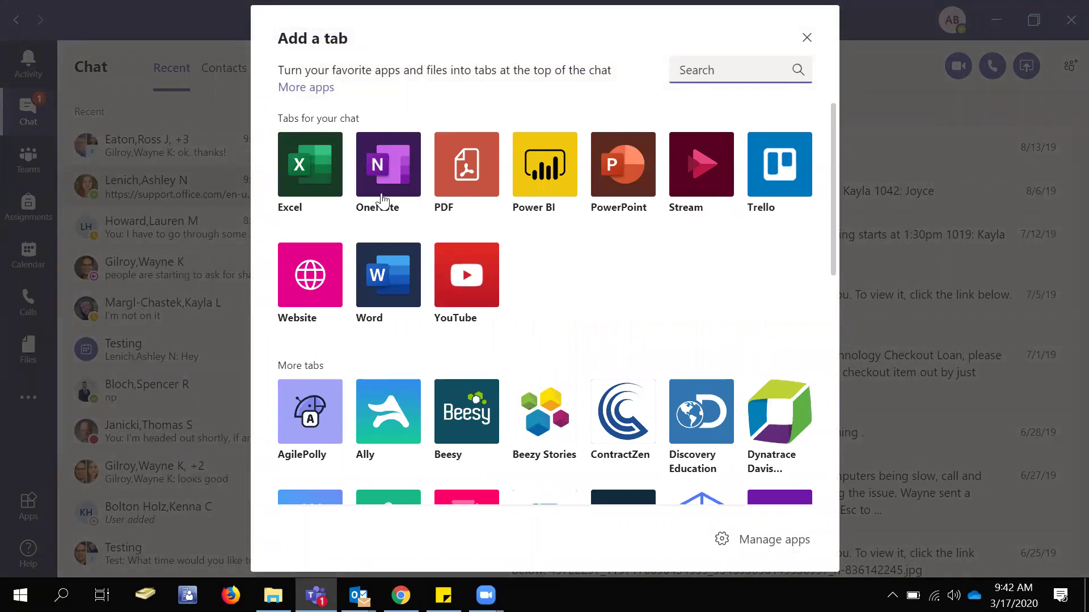
left_click(389, 265)
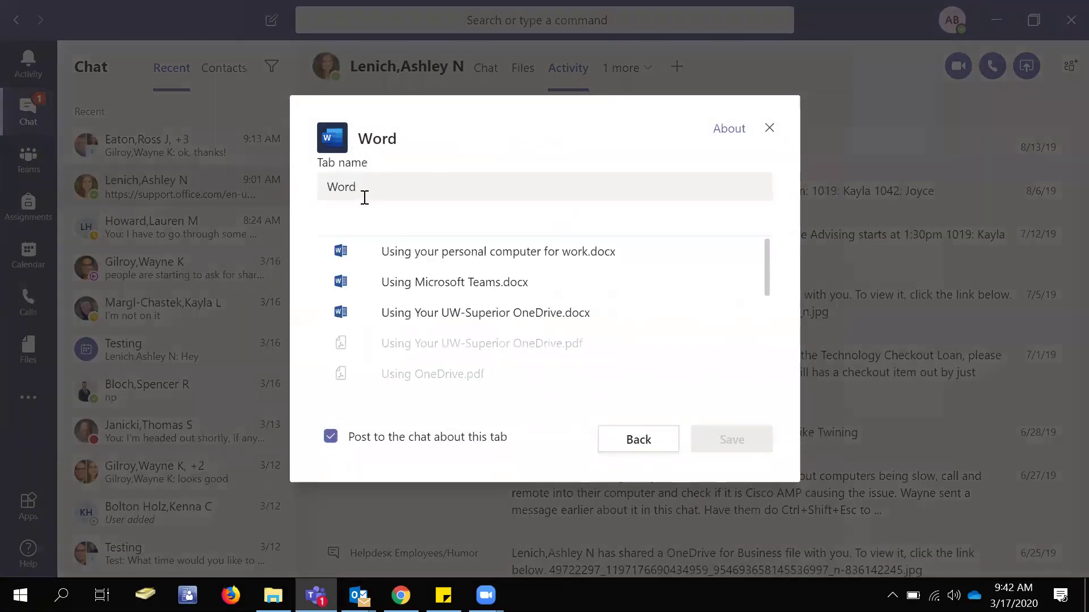
left_click(485, 284)
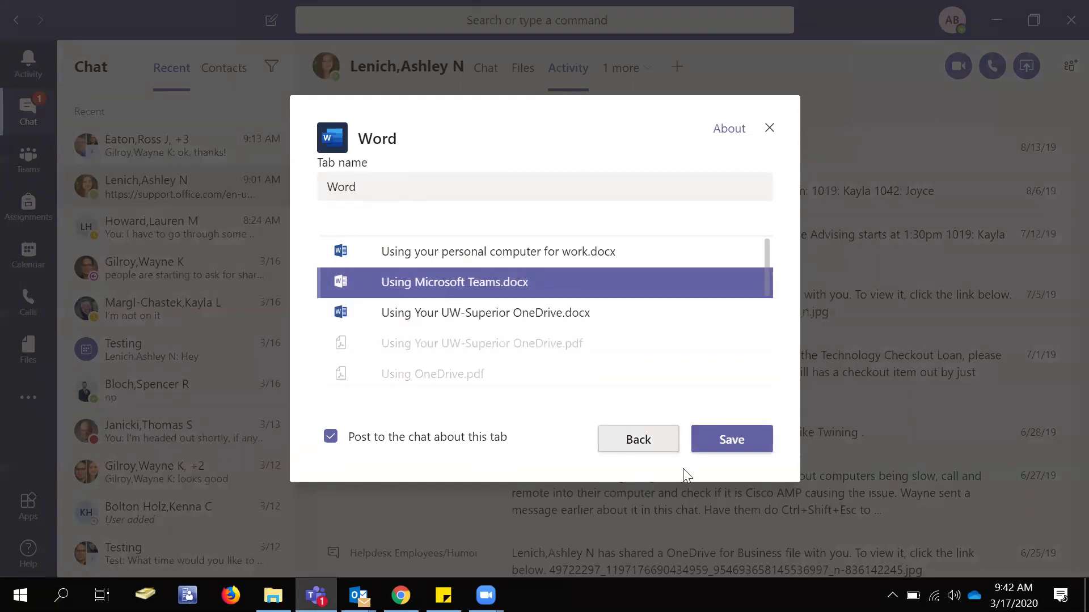
left_click(723, 440)
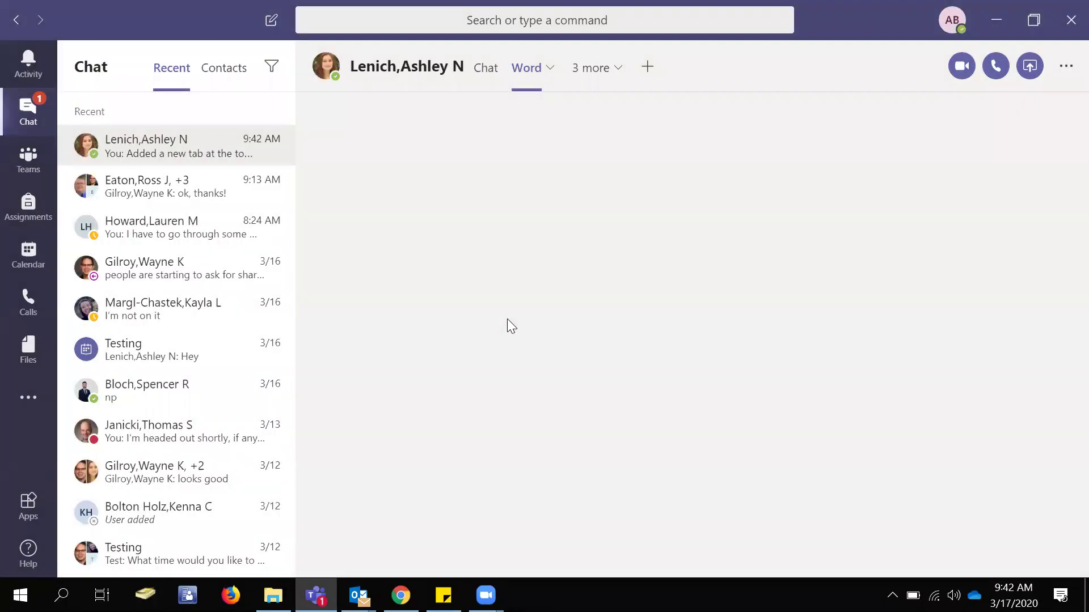
Rename the new Word tab in the chat to "Teeams"
left_click(533, 74)
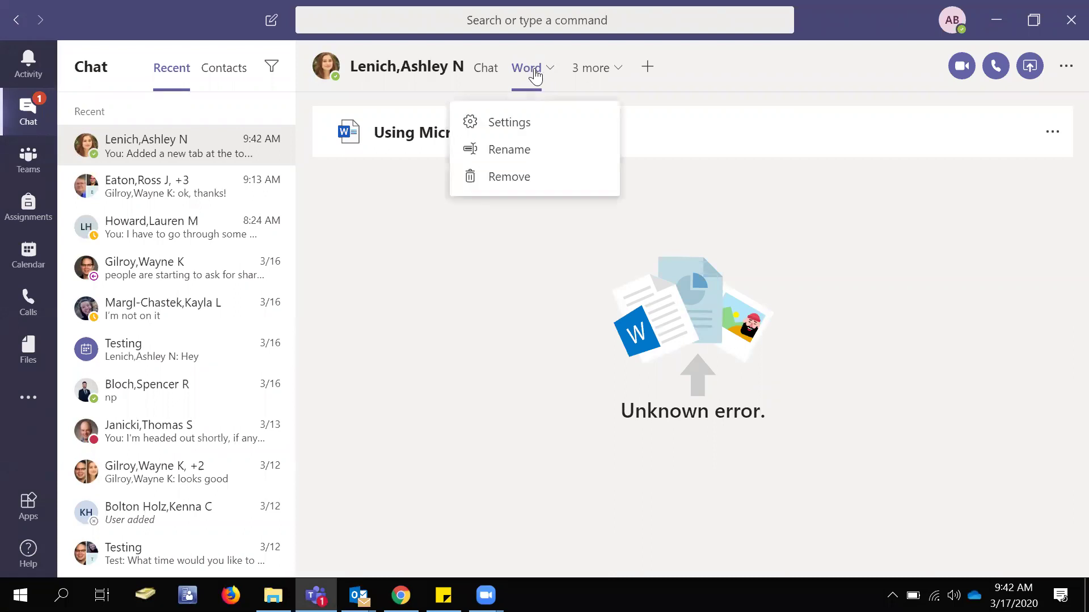
left_click(505, 152)
type("Teeams")
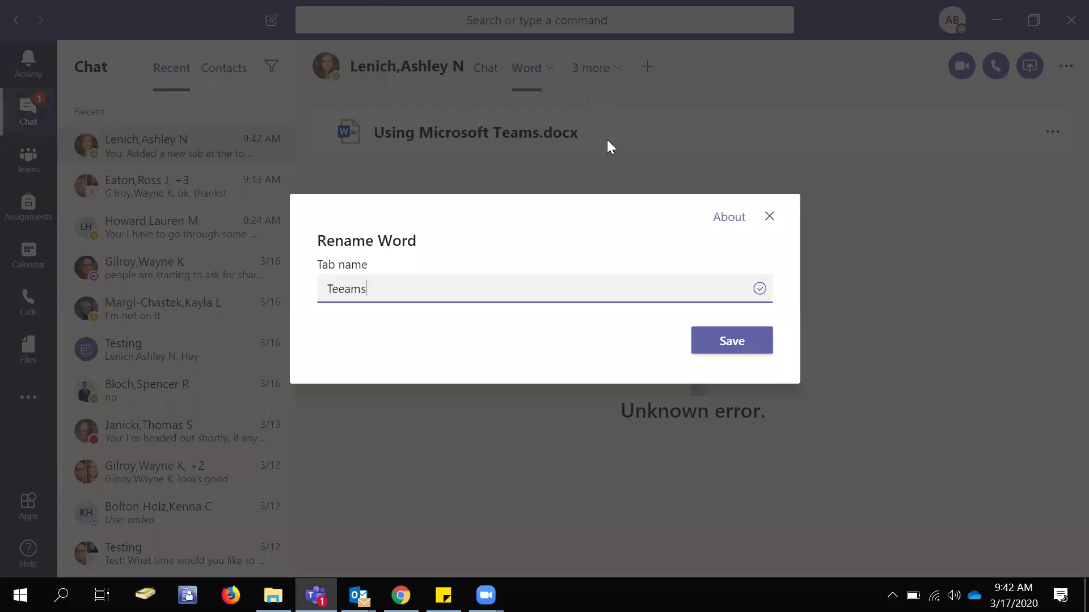
left_click(737, 340)
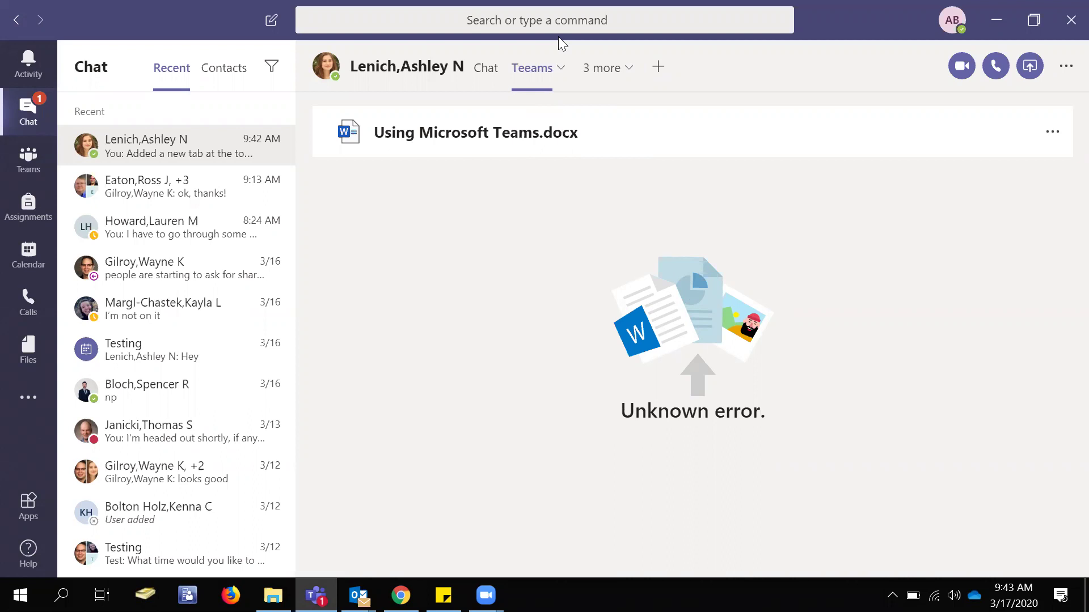
Add another Word tab to the chat for Using your personal computer for work.docx, keeping the tab name Word
left_click(658, 67)
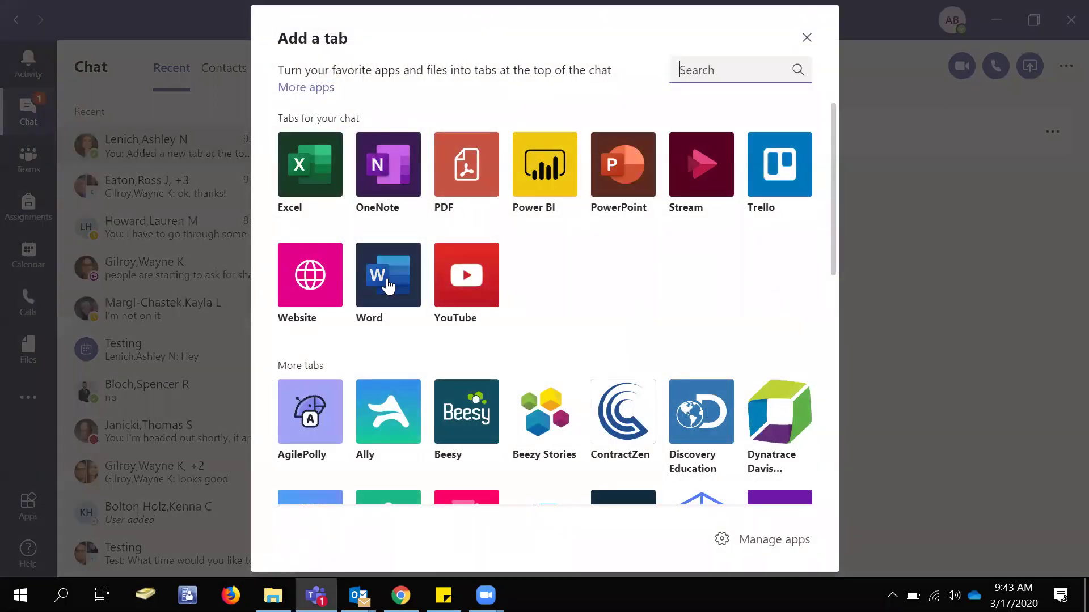
left_click(388, 287)
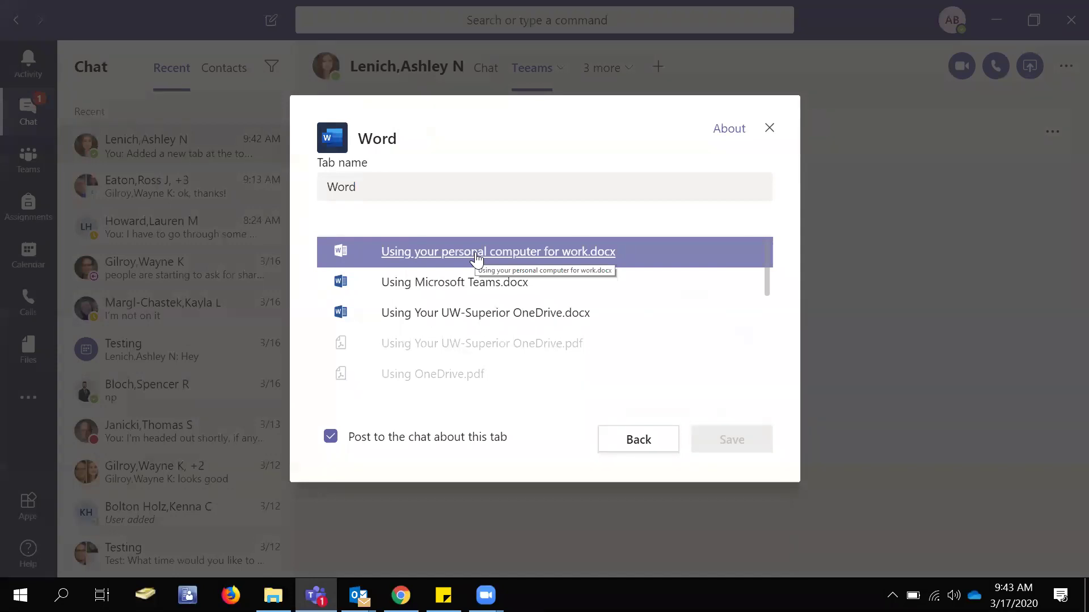
left_click(475, 258)
left_click(709, 434)
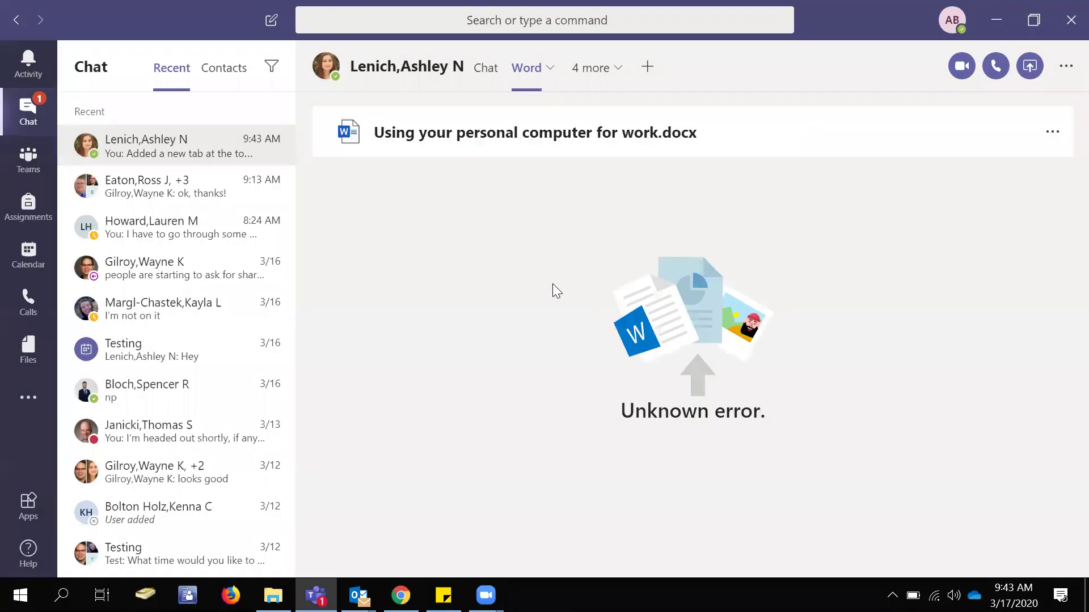
left_click(550, 69)
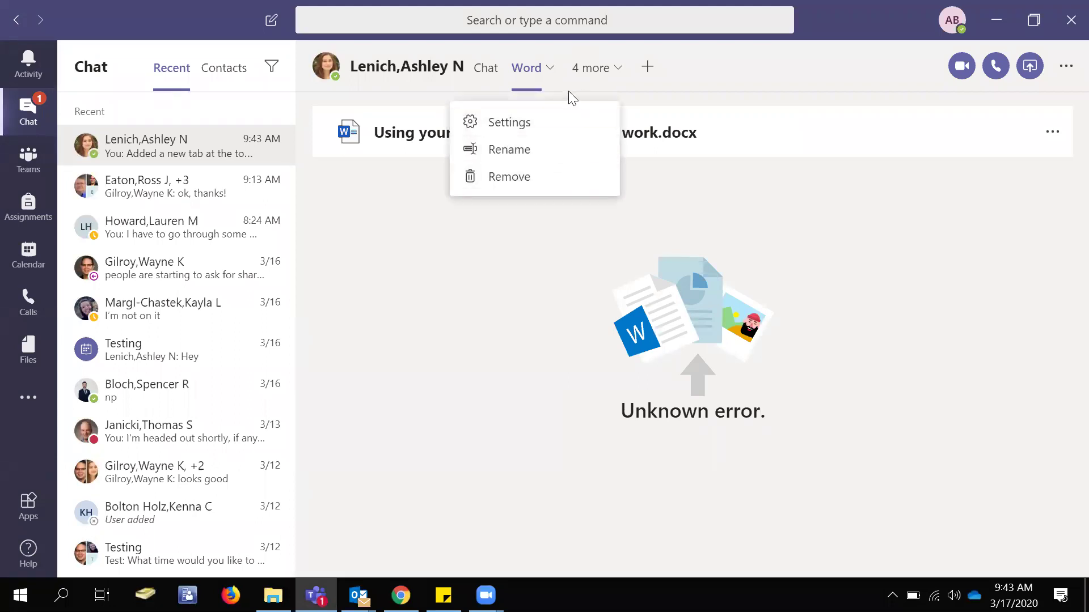
left_click(647, 67)
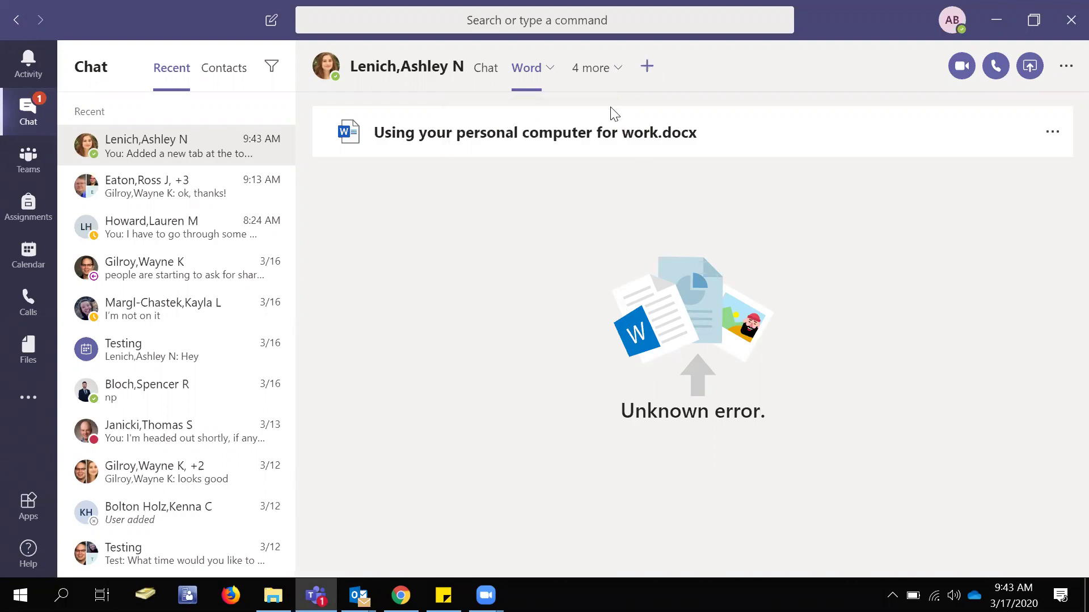
left_click(888, 198)
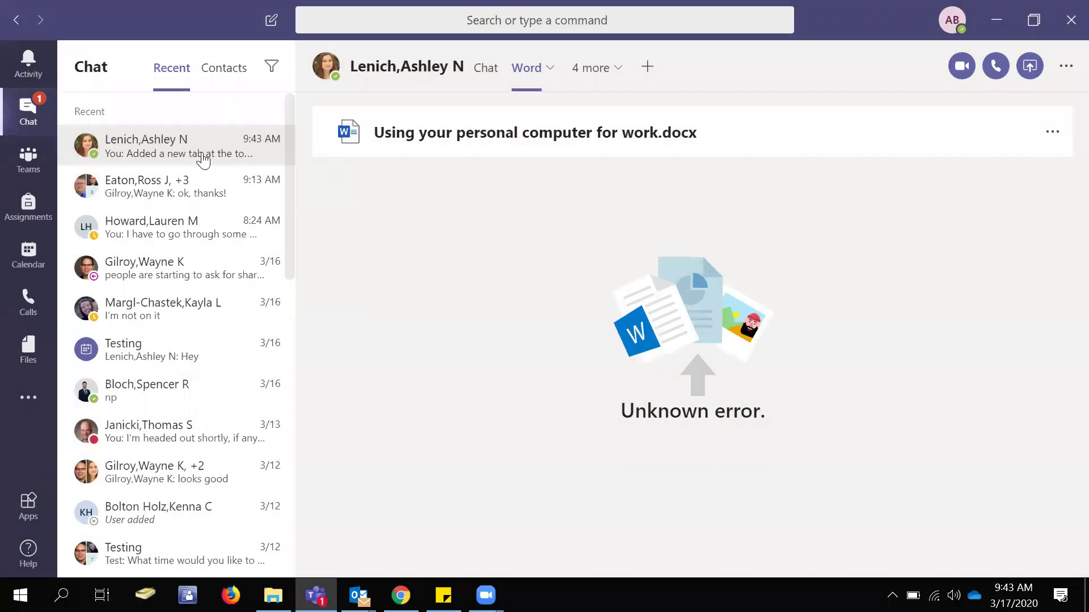
Upload Laptop Buying Suggestions.docx from the computer to the chat conversation and send it to the colleague
left_click(502, 80)
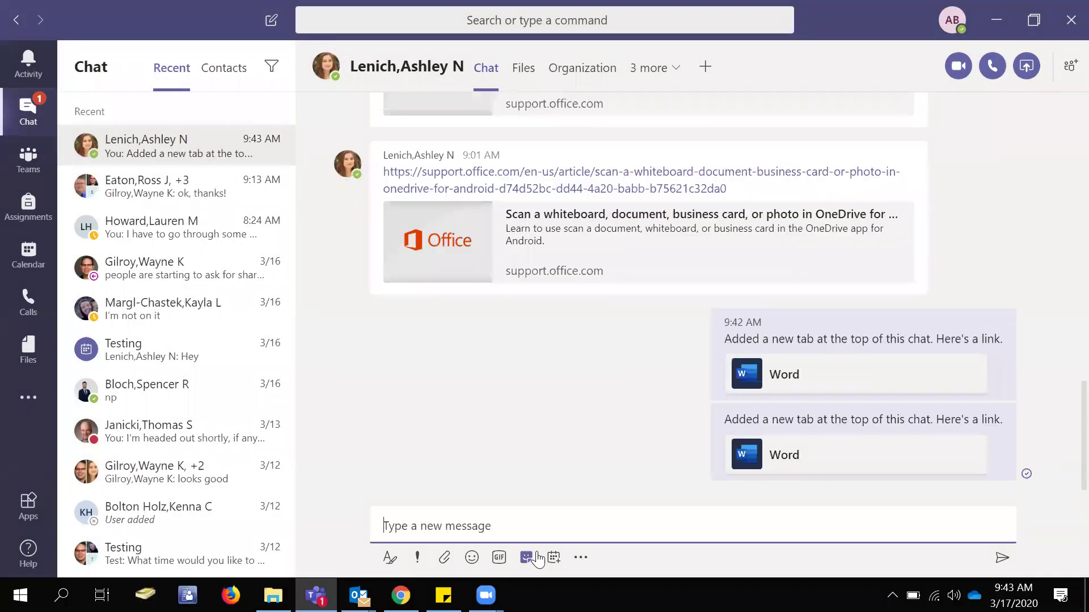
left_click(444, 557)
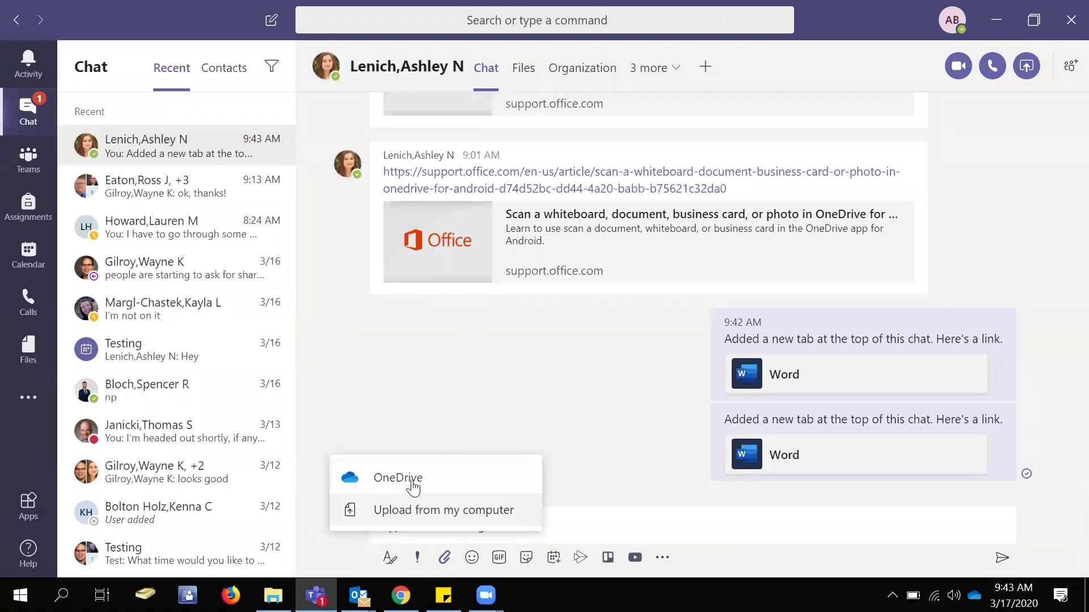
left_click(418, 507)
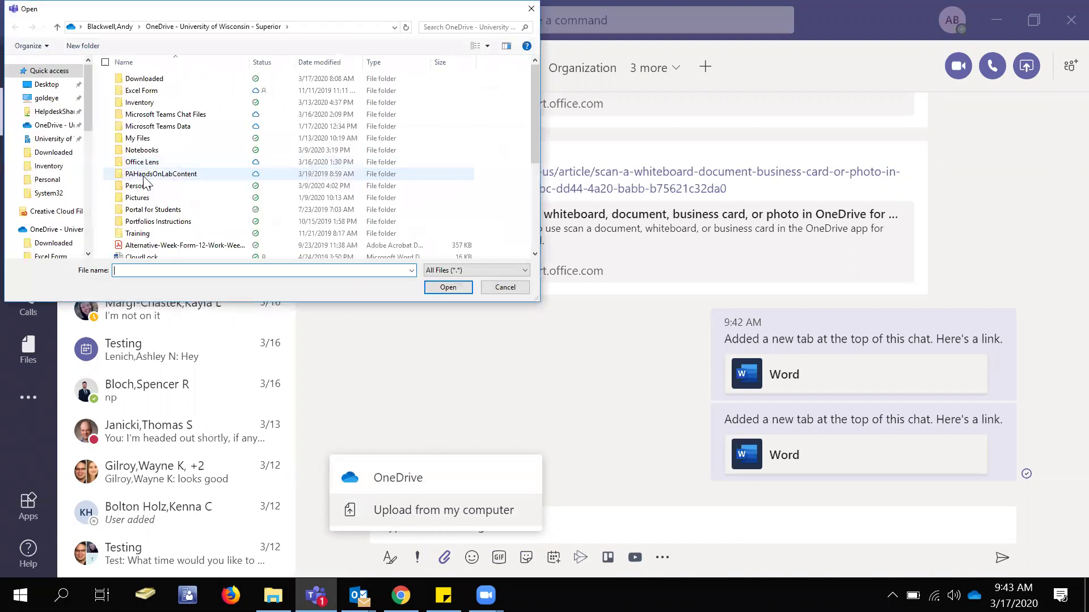
scroll(227, 221, "down", 3)
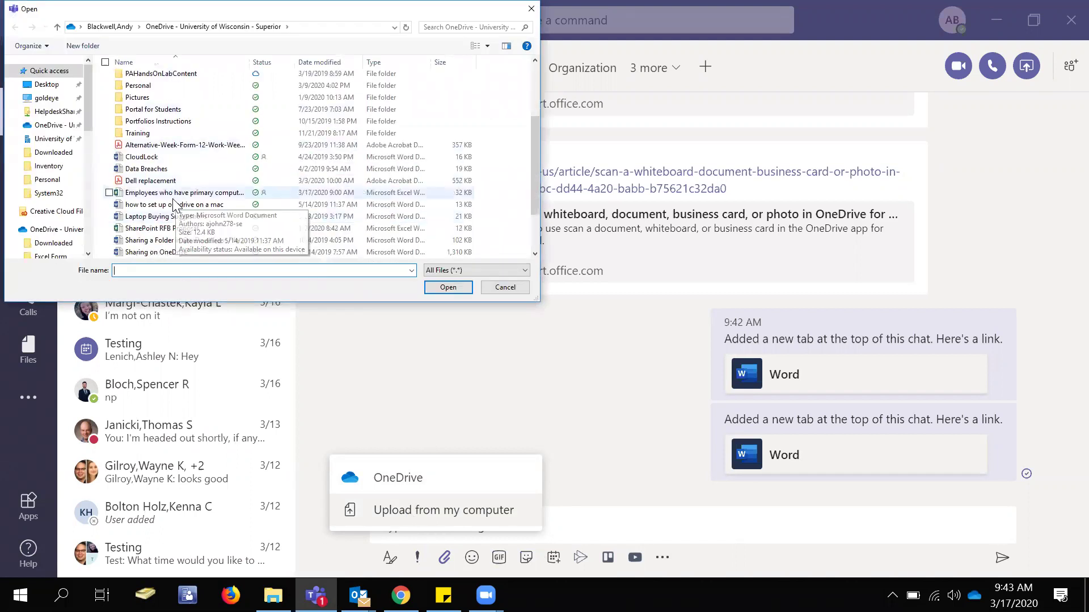
left_click(170, 217)
left_click(448, 287)
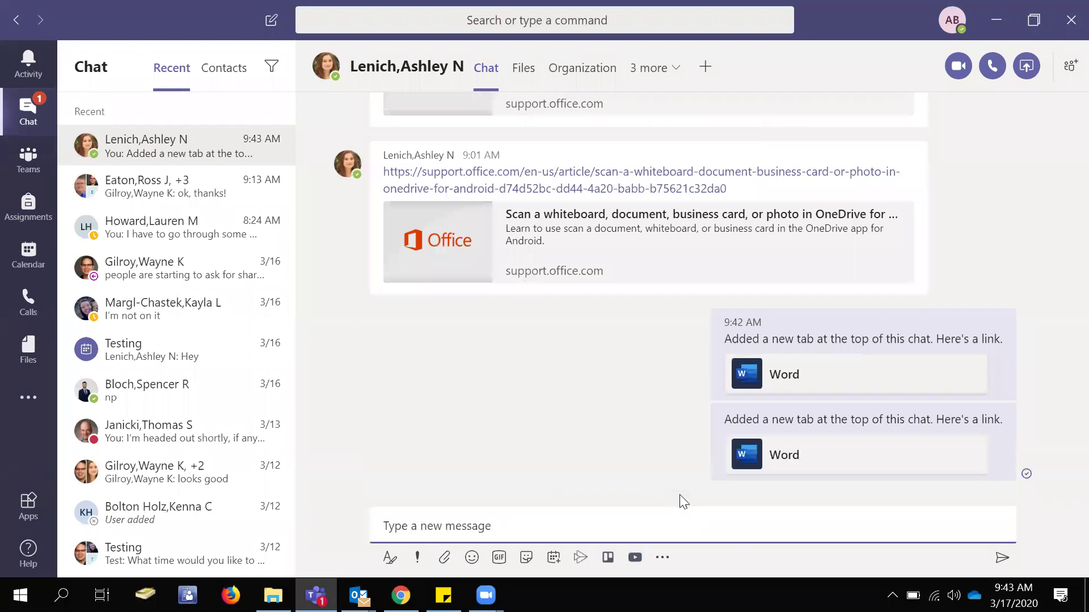
key("Return")
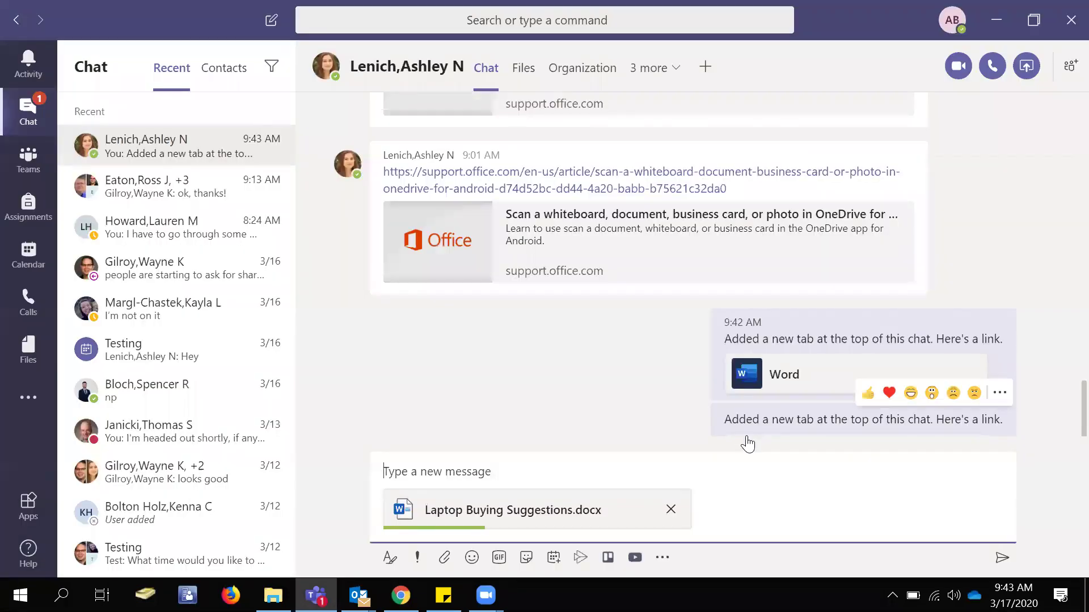
left_click(492, 470)
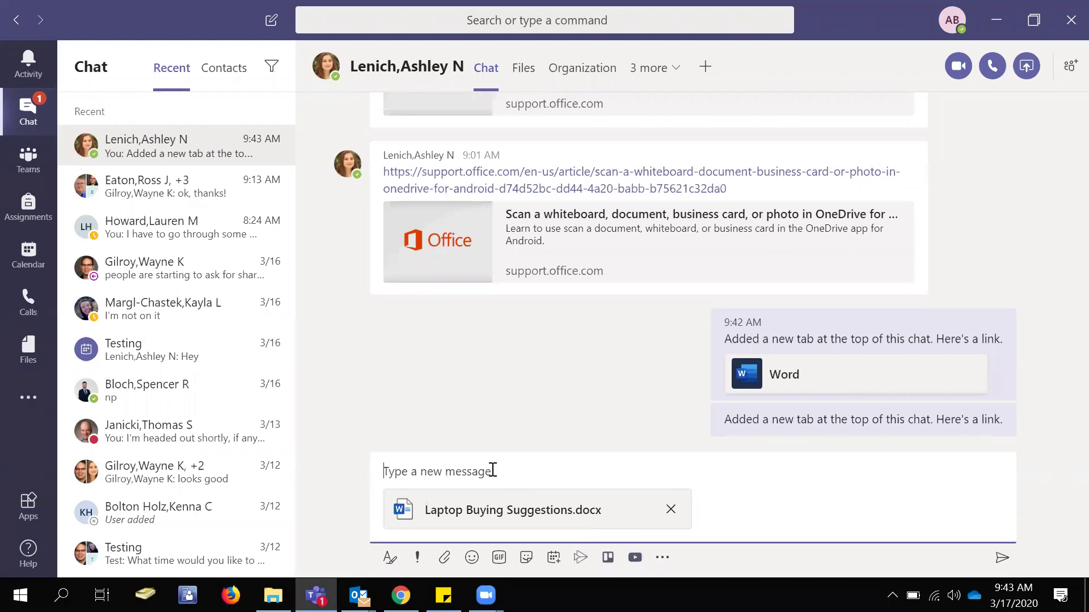
key("Return")
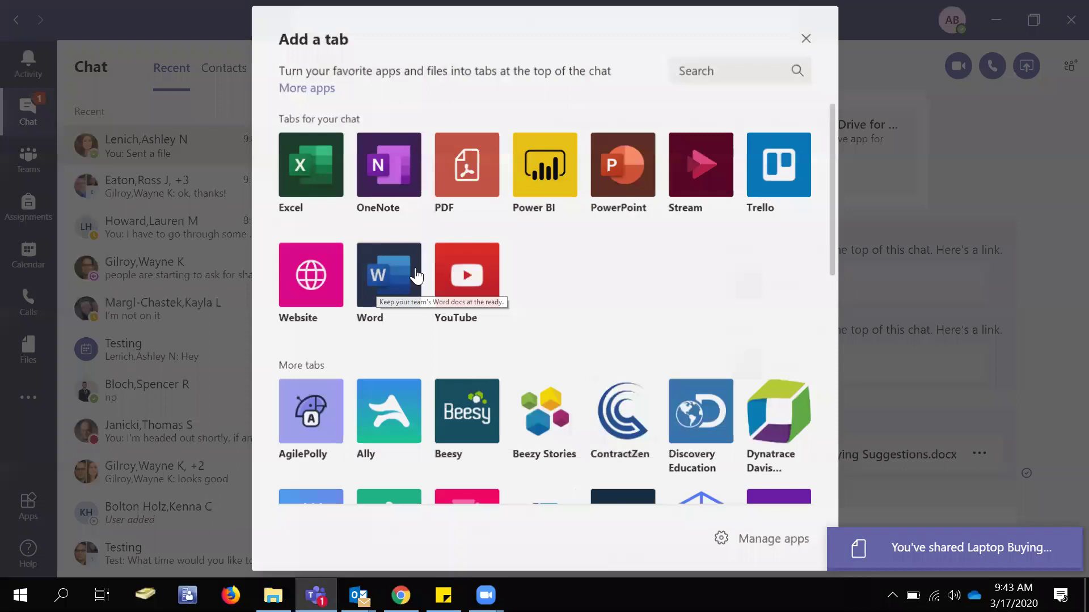
Add a Word tab named "Laptops" for Laptop Buying Suggestions.docx and look through the document in it
left_click(370, 286)
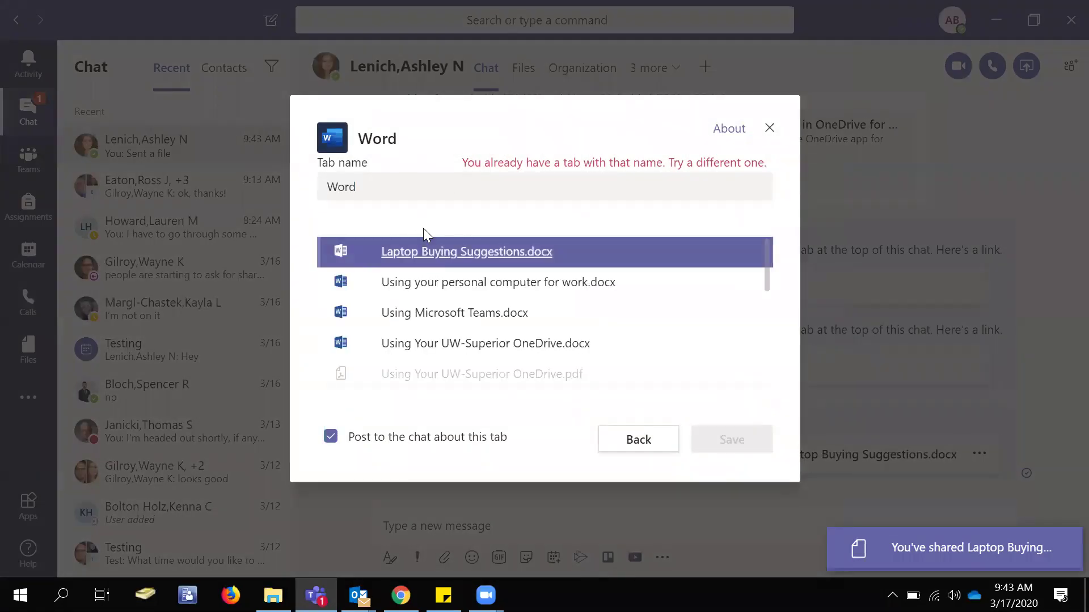
double_click(386, 180)
left_click_drag(347, 187, 333, 197)
type("L")
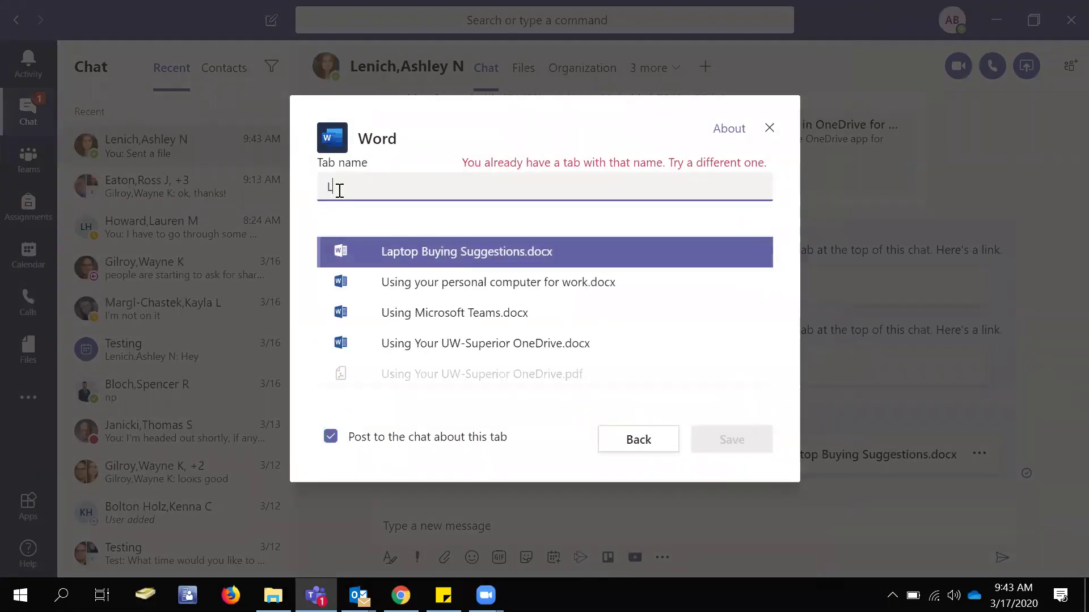
type("aptops")
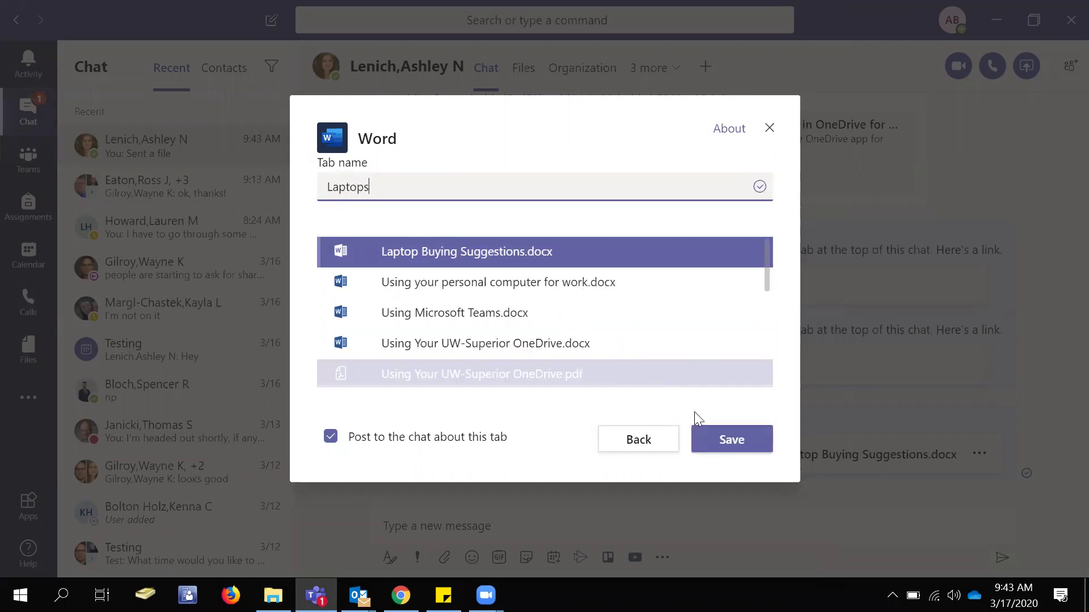
left_click(728, 440)
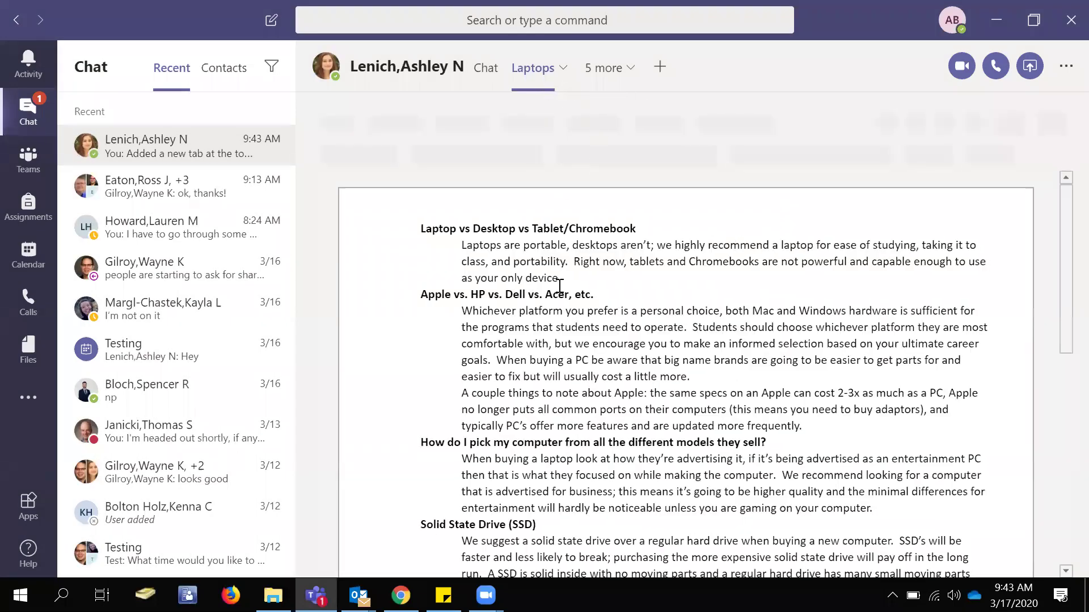
scroll(566, 294, "down", 5)
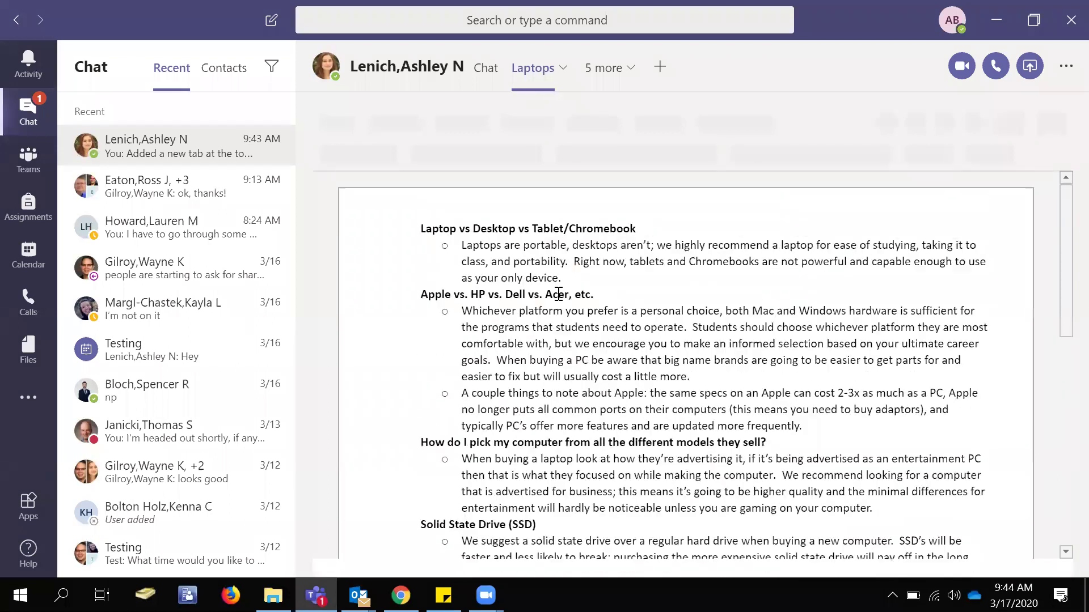
scroll(566, 292, "down", 10)
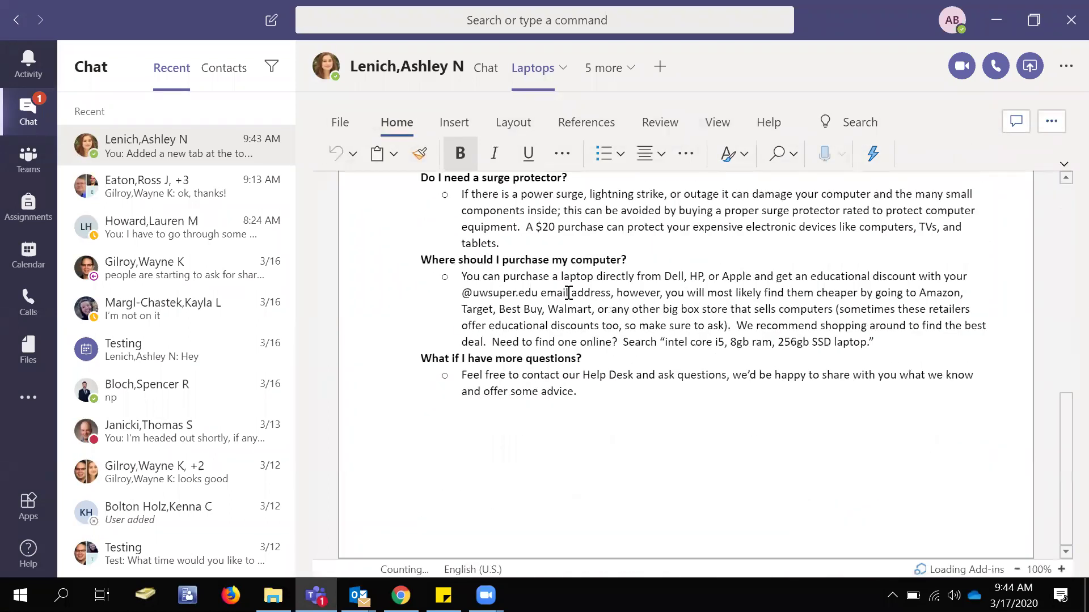
scroll(580, 291, "up", 10)
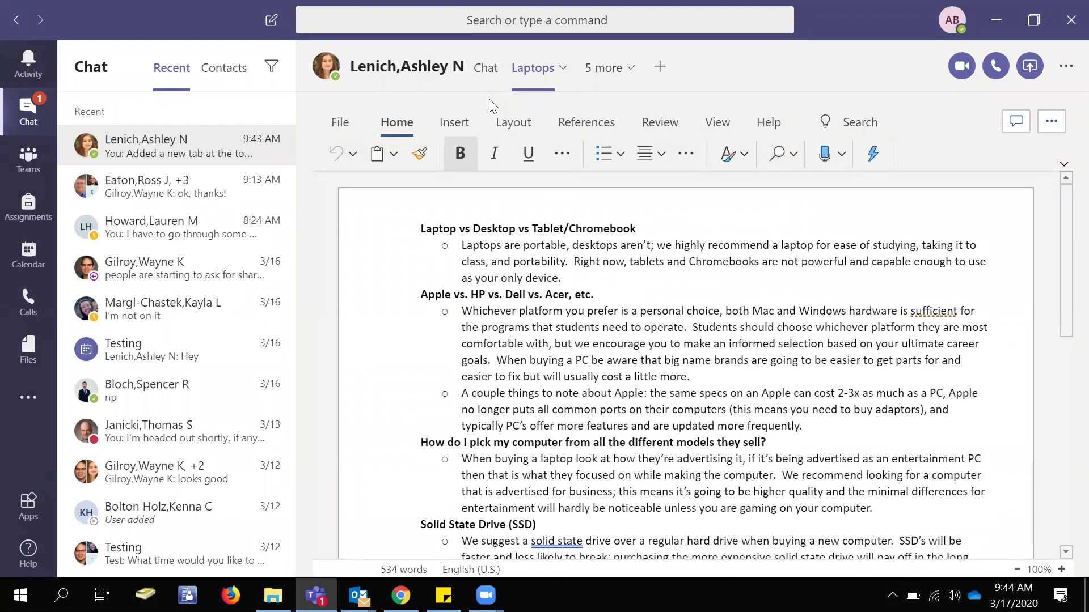
left_click(659, 66)
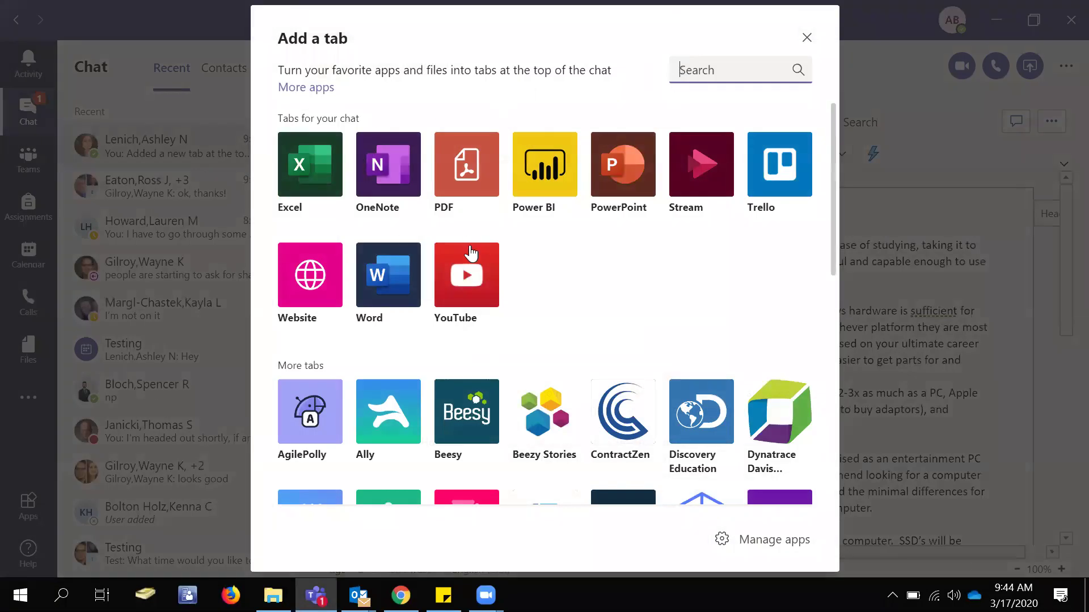
left_click(311, 278)
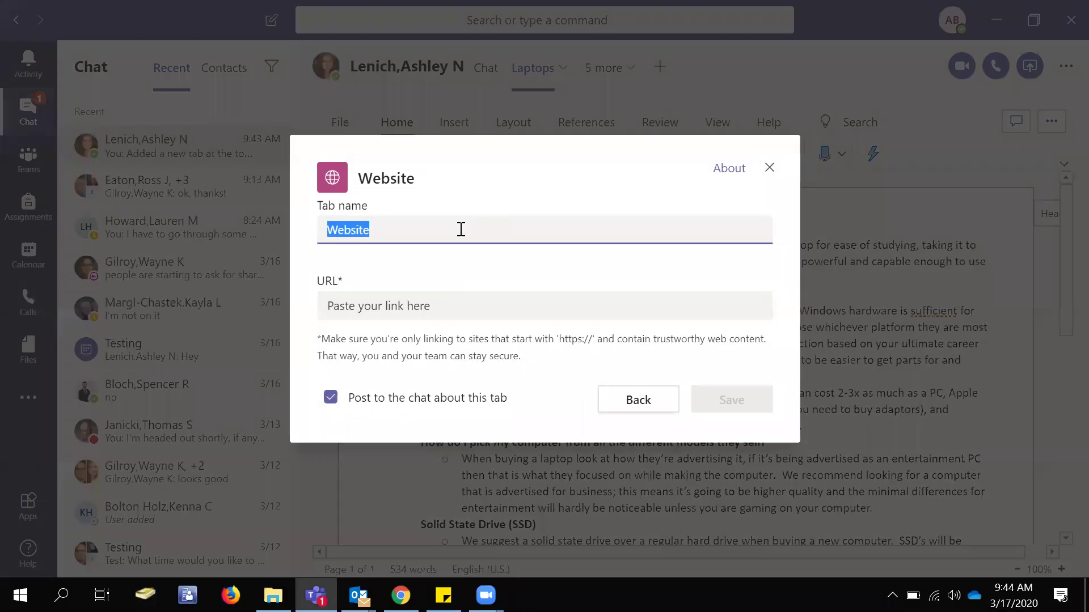
left_click(403, 307)
type("https://www.uwsuper.edu")
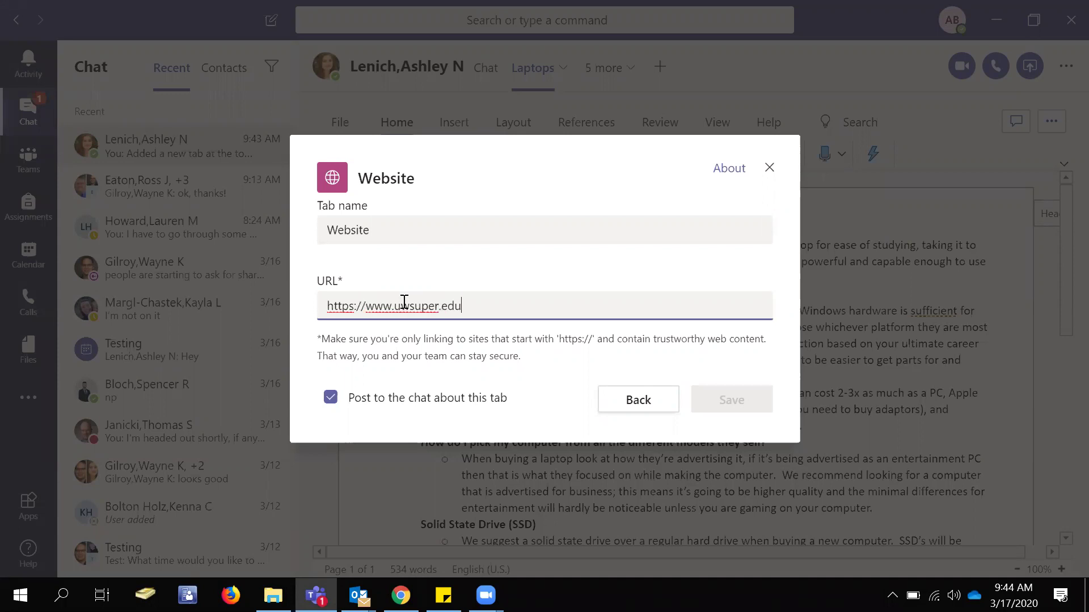
left_click(717, 403)
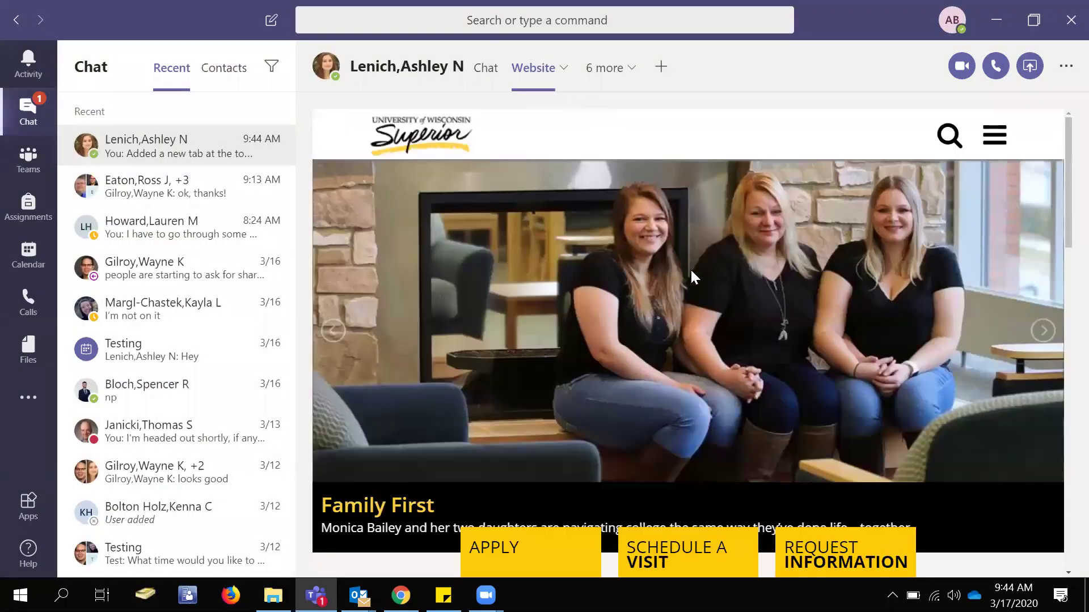
scroll(698, 270, "down", 15)
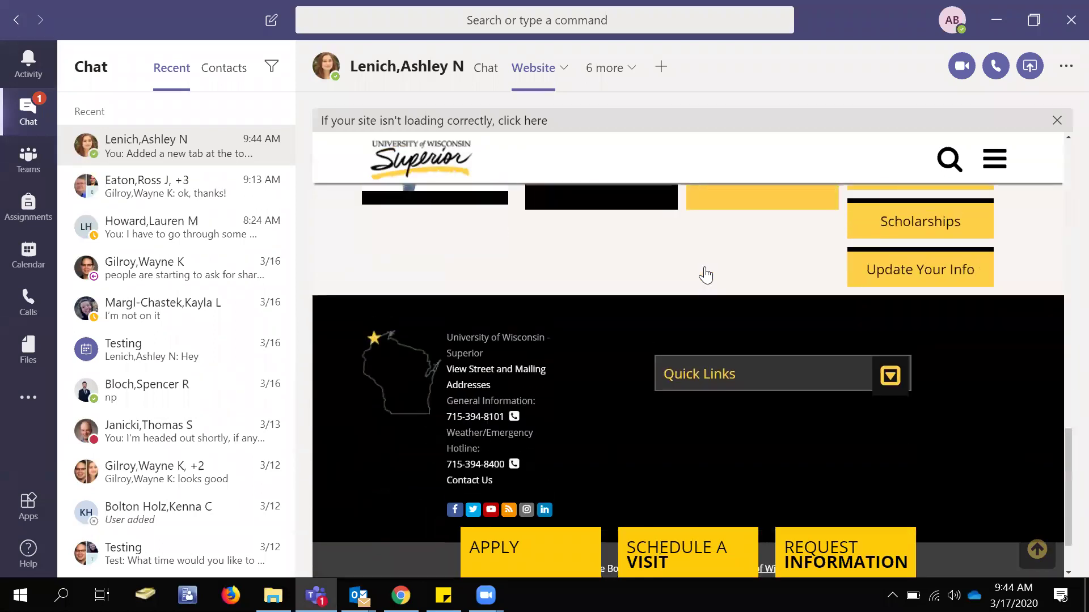
Look through the apps that can be added as tabs to the chat, and leave the list without adding one
scroll(705, 275, "up", 6)
scroll(706, 265, "up", 6)
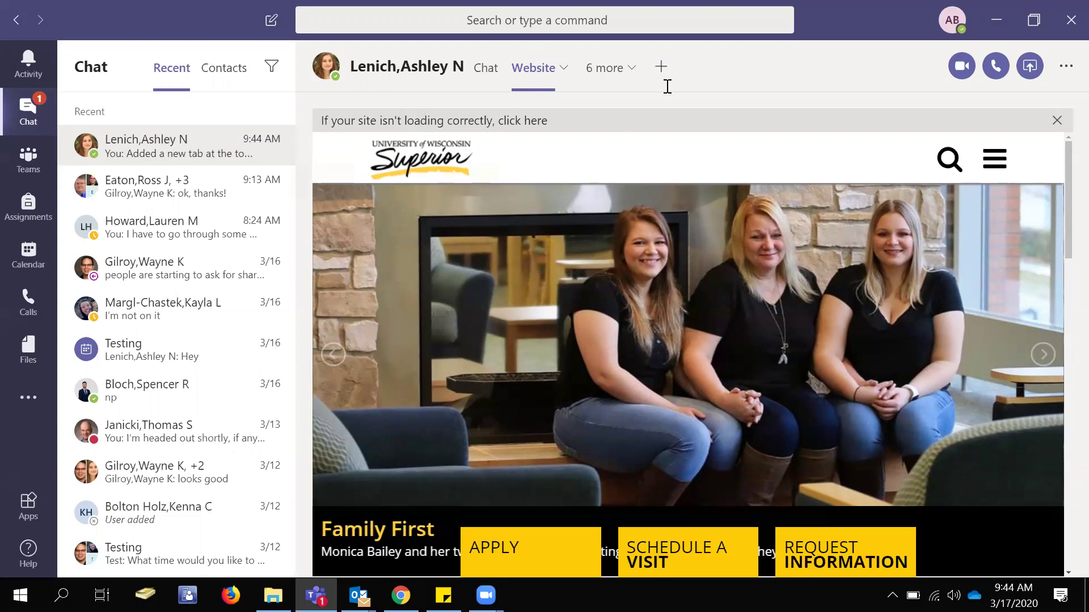
left_click(661, 66)
scroll(584, 297, "down", 5)
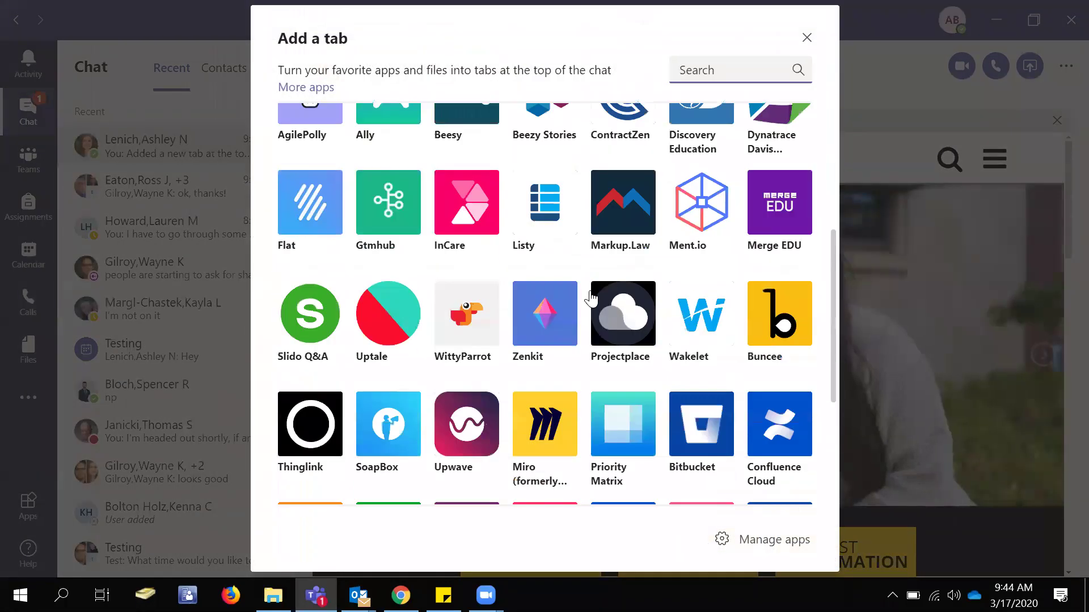
scroll(590, 297, "down", 3)
scroll(607, 289, "up", 10)
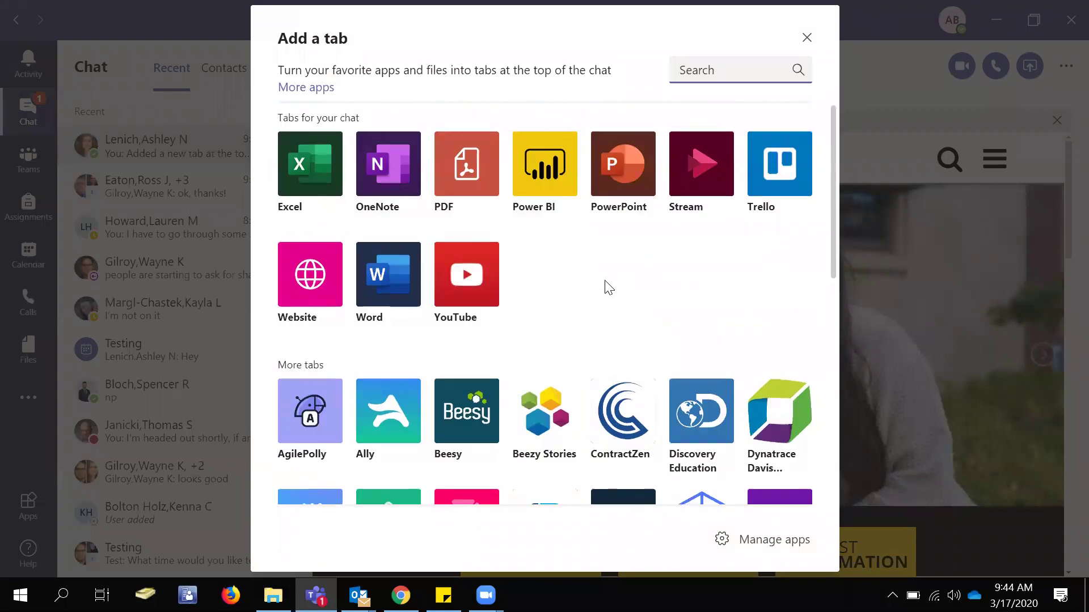
scroll(611, 274, "down", 8)
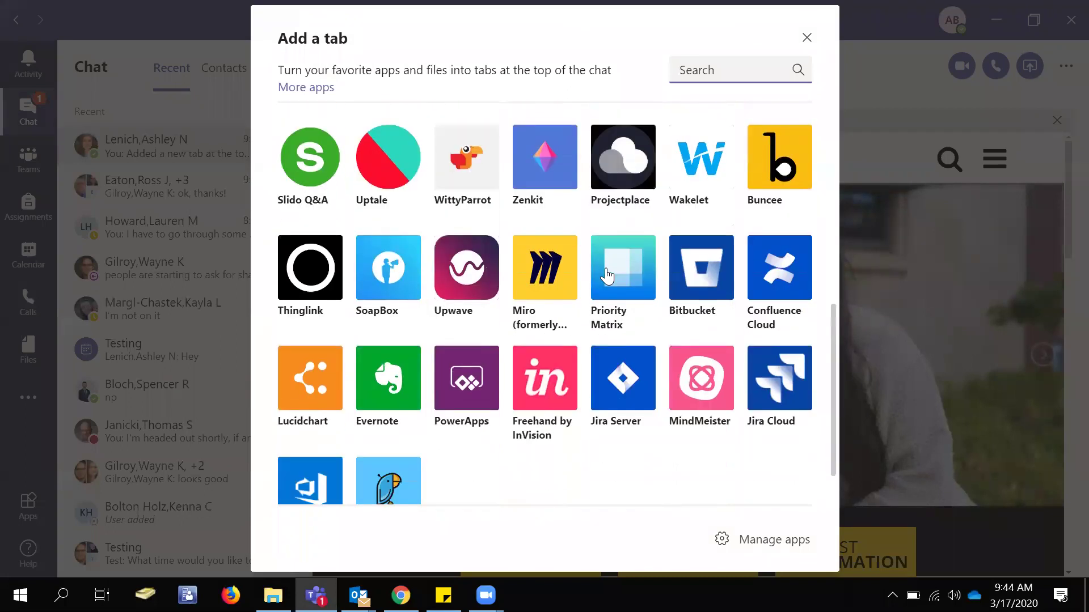
scroll(608, 274, "up", 10)
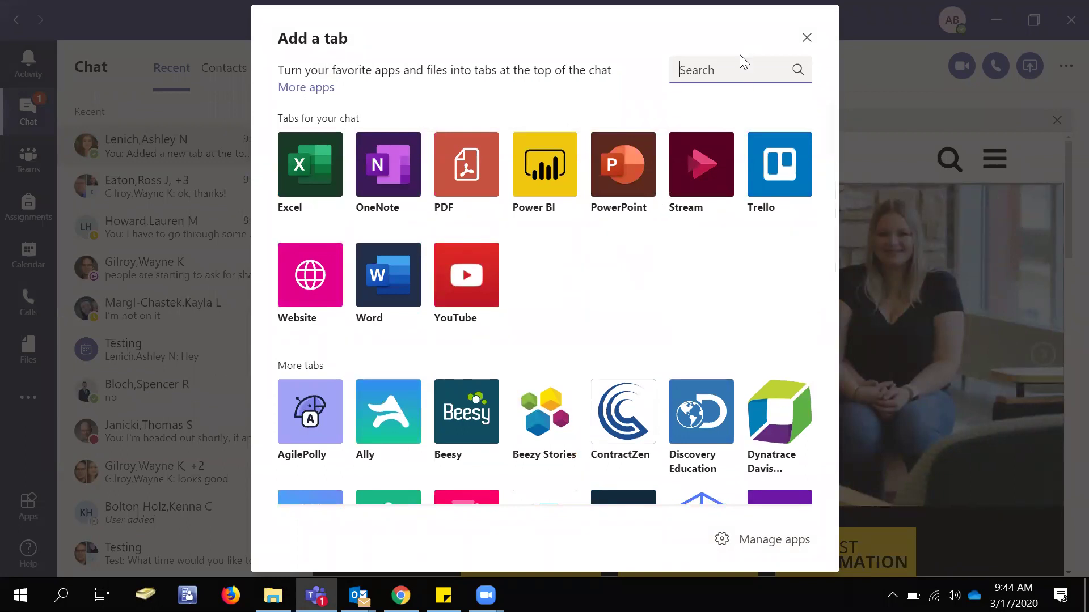
left_click(808, 38)
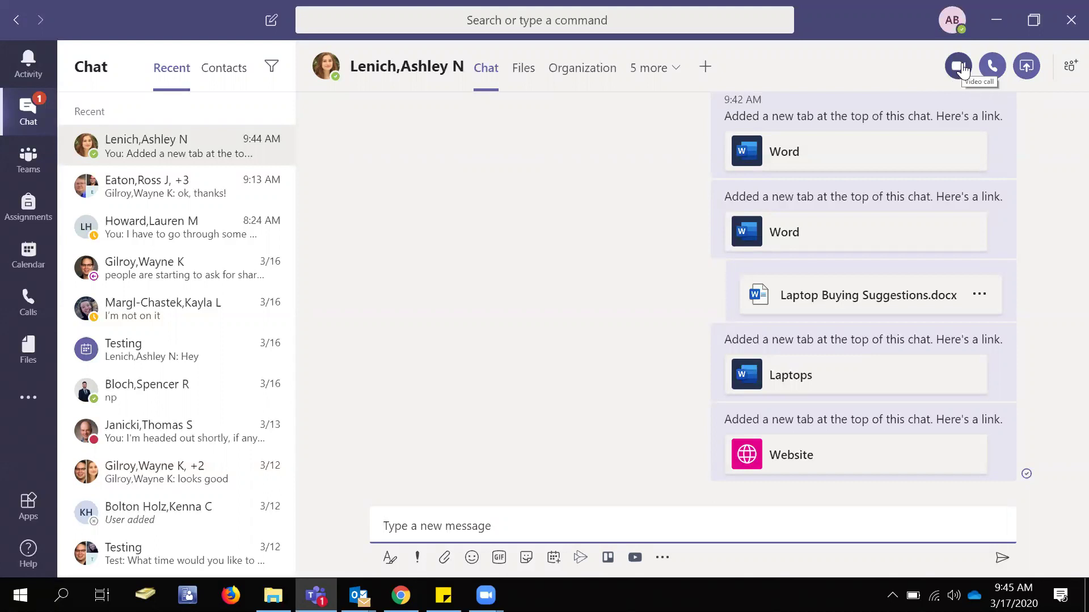
Start a video call with the colleague from the chat and hang up
left_click(964, 74)
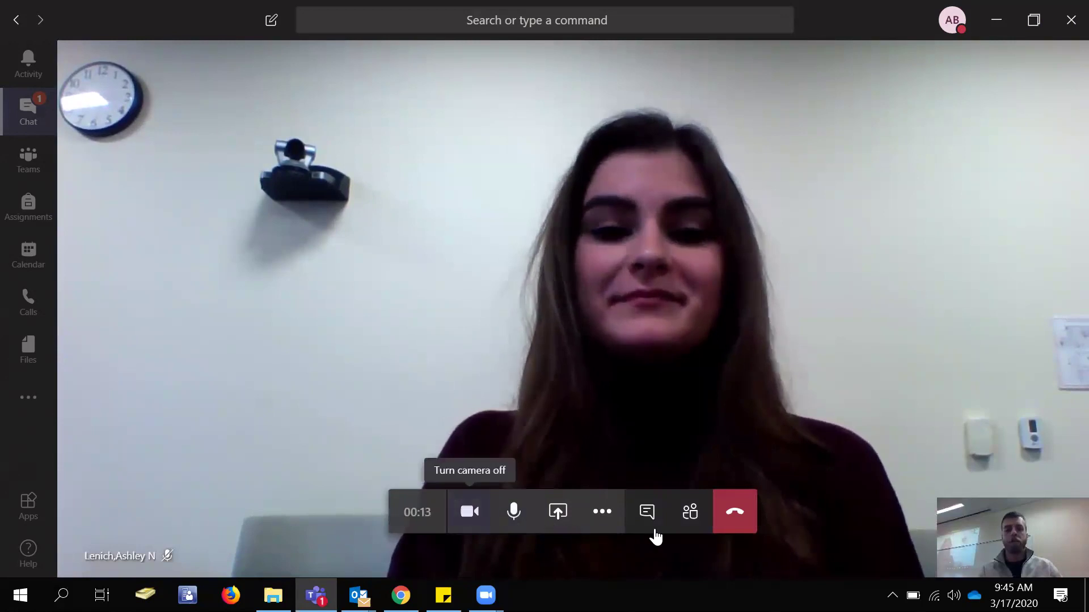
left_click(733, 513)
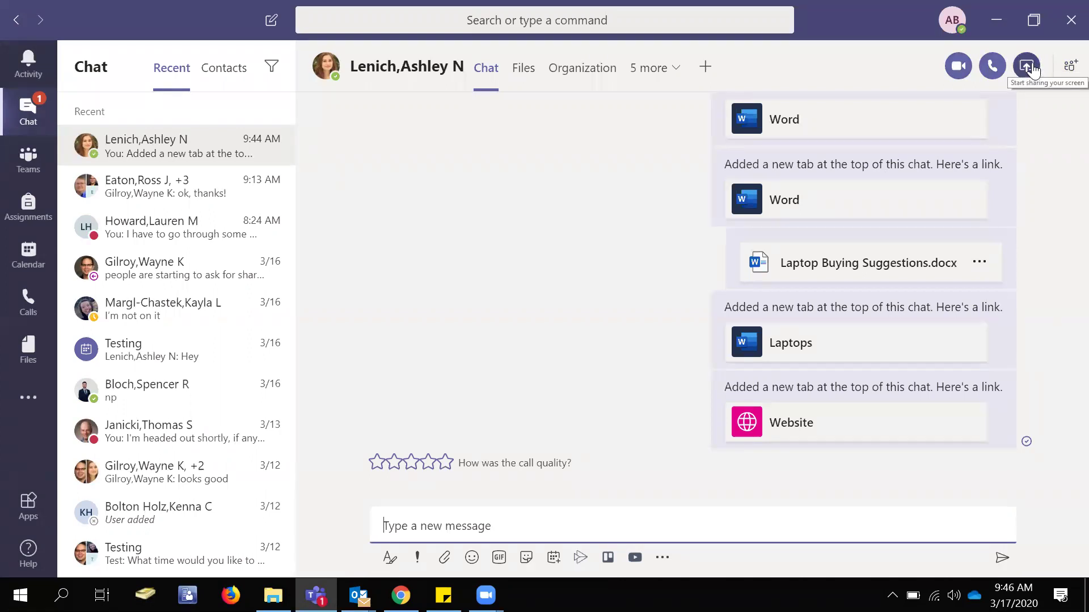
Share the Microsoft Office Home Chrome window with the colleague from the chat and give the colleague control of it
left_click(1028, 67)
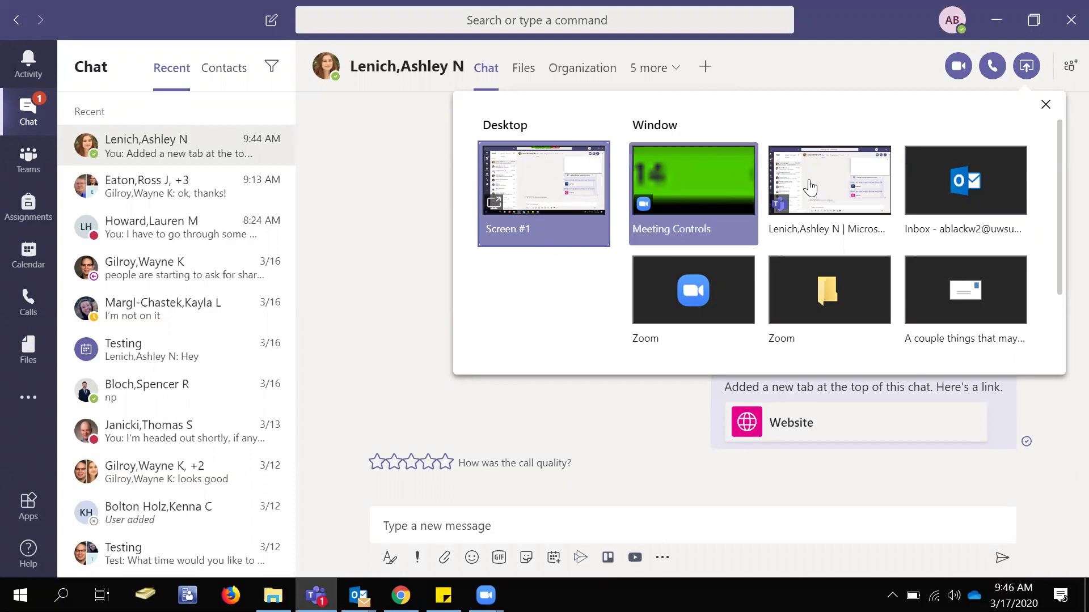
left_click_drag(1059, 147, 1058, 236)
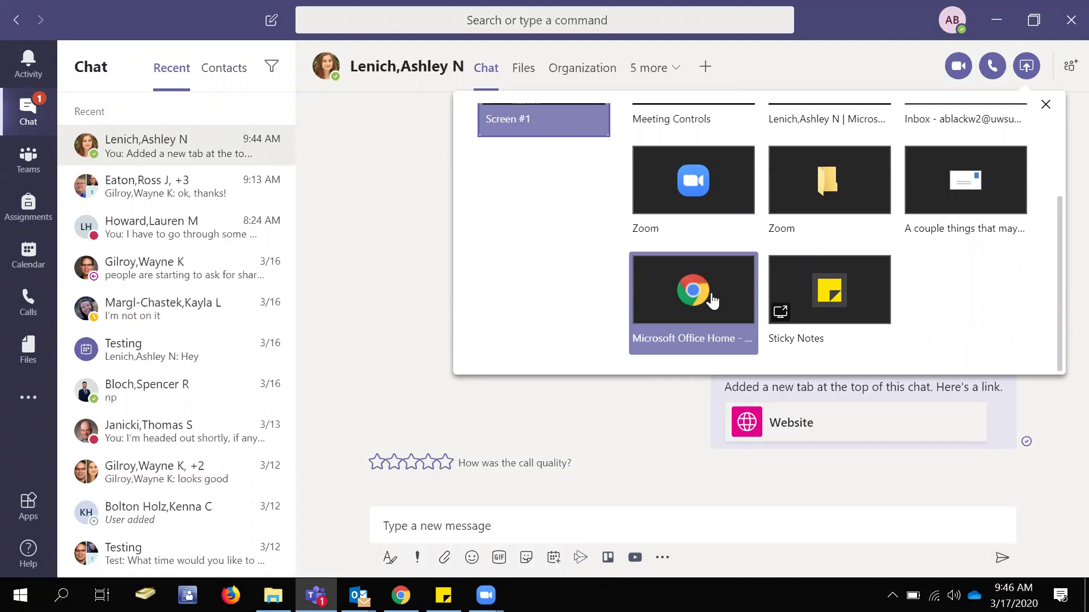
scroll(729, 316, "up", 3)
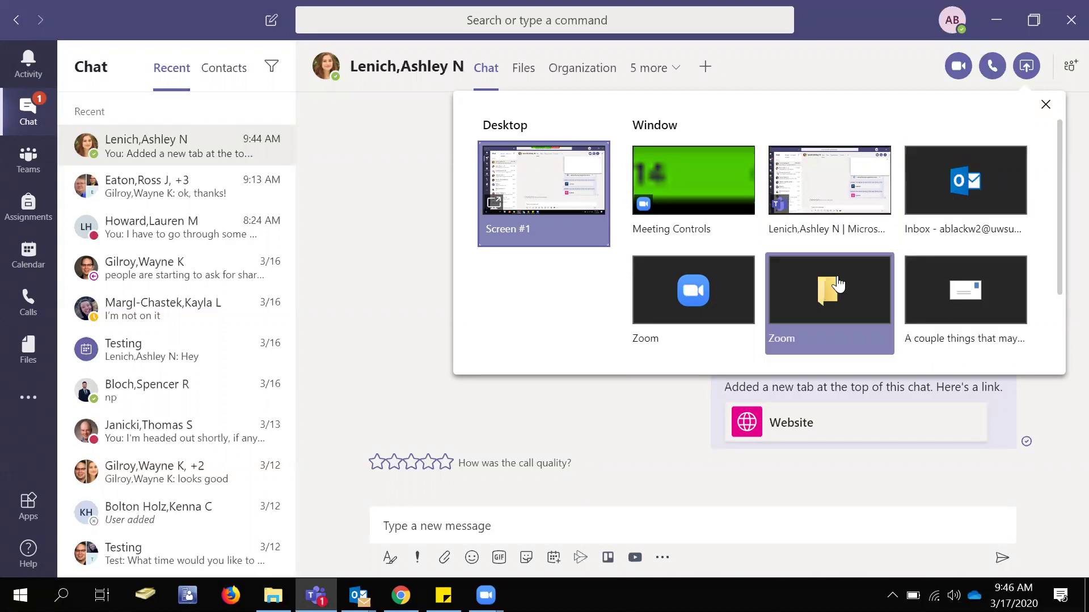
scroll(838, 272, "down", 3)
scroll(754, 272, "up", 3)
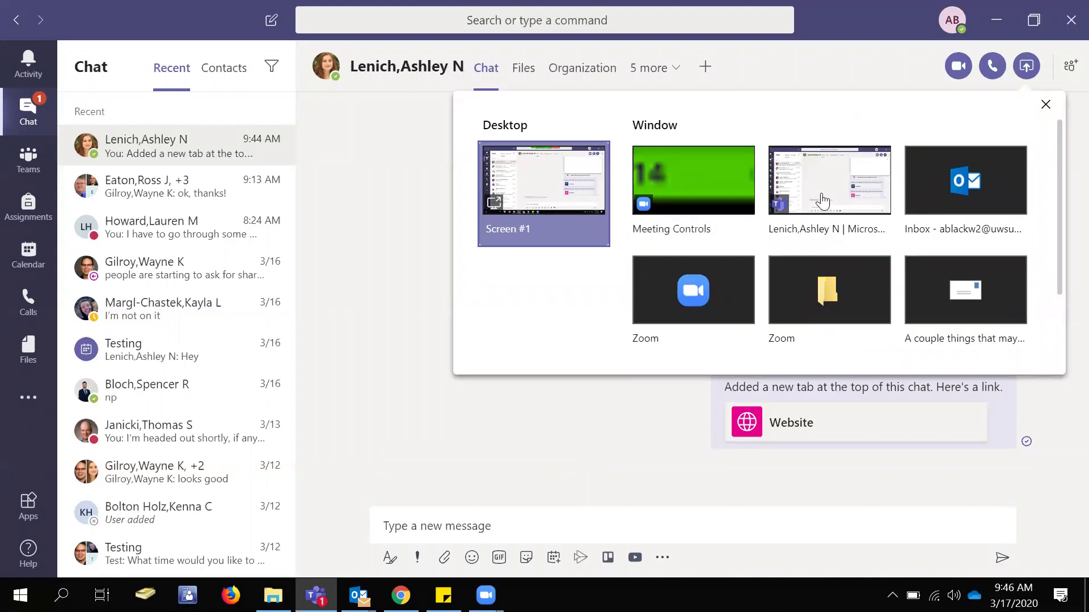
scroll(822, 202, "down", 3)
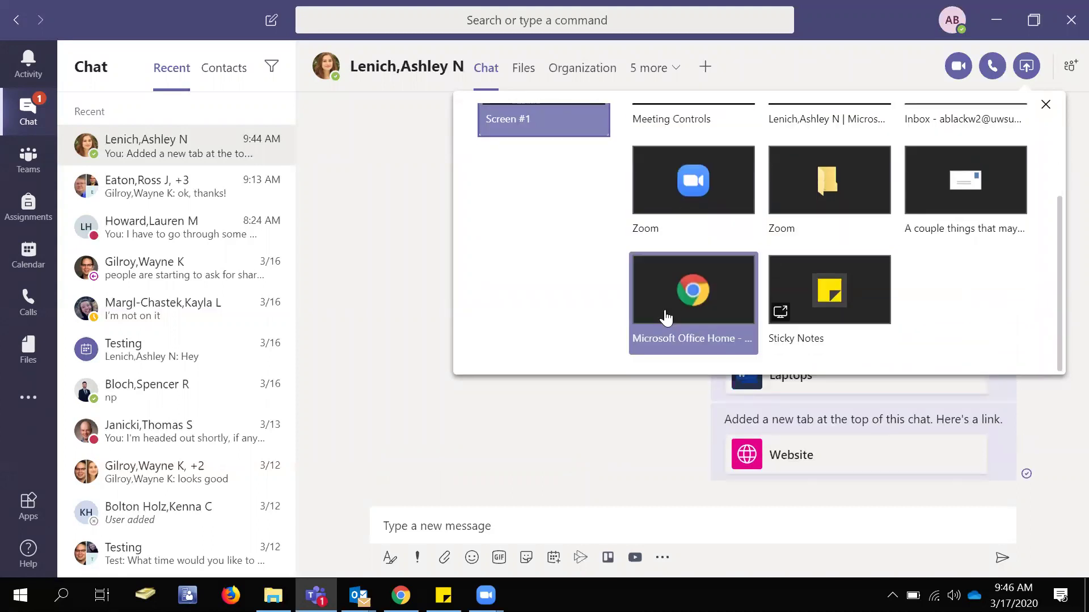
left_click(692, 296)
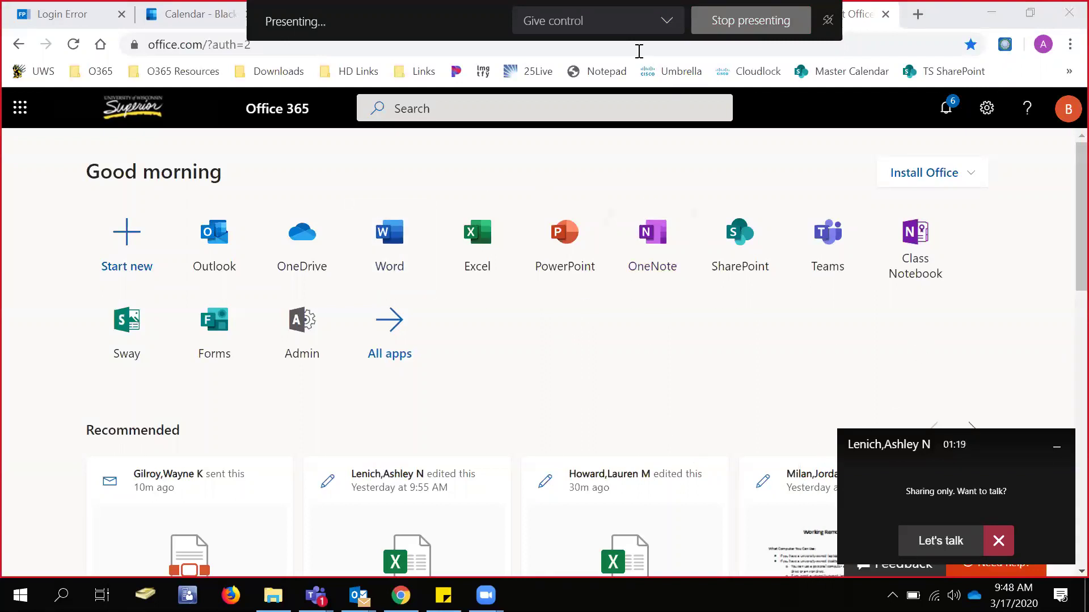
left_click(664, 25)
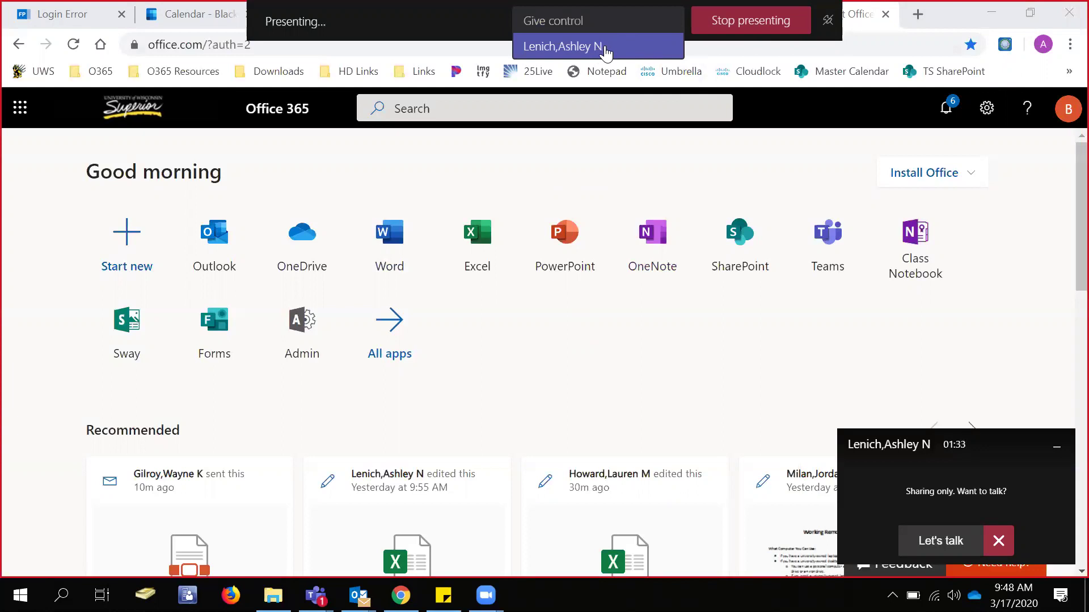
left_click(609, 50)
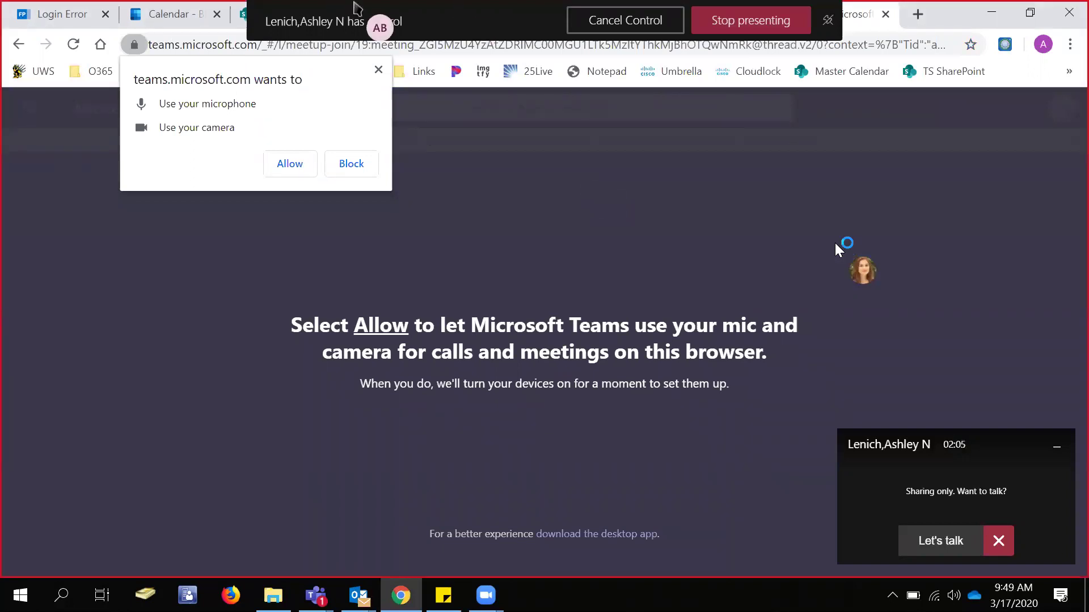
Allow Teams in the browser to use the microphone and camera, and open the chat with the colleague there
left_click(294, 165)
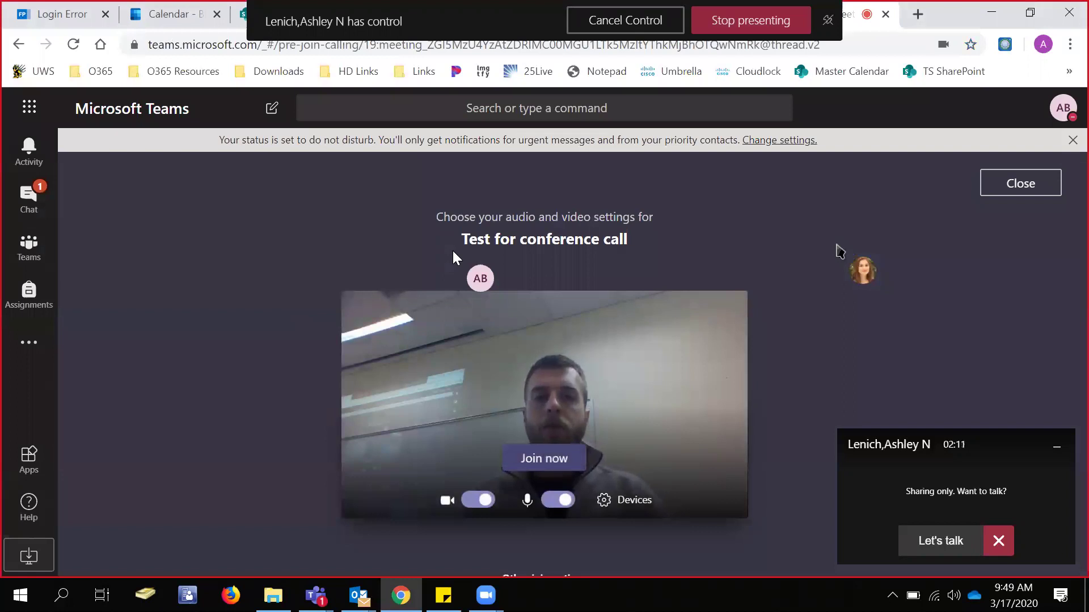
left_click(28, 201)
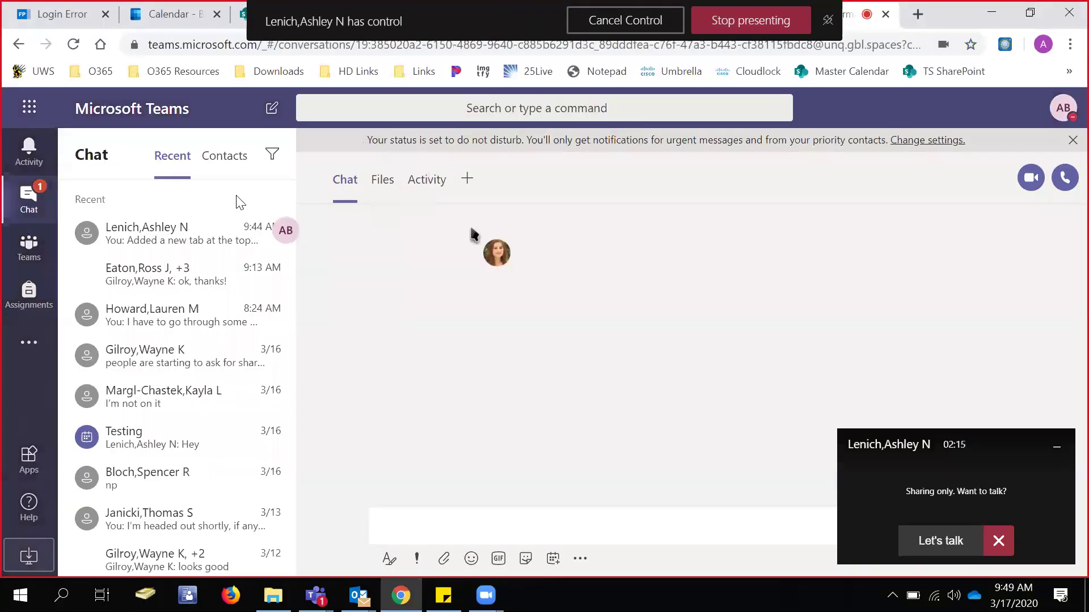
left_click(164, 235)
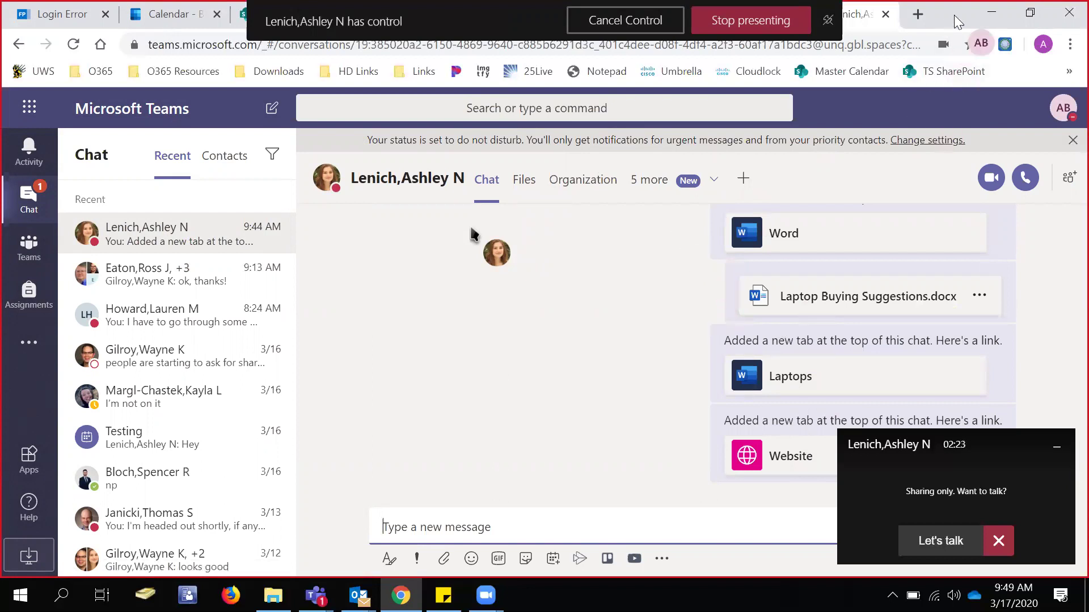
Stop presenting the shared browser window and minimize it
left_click(743, 24)
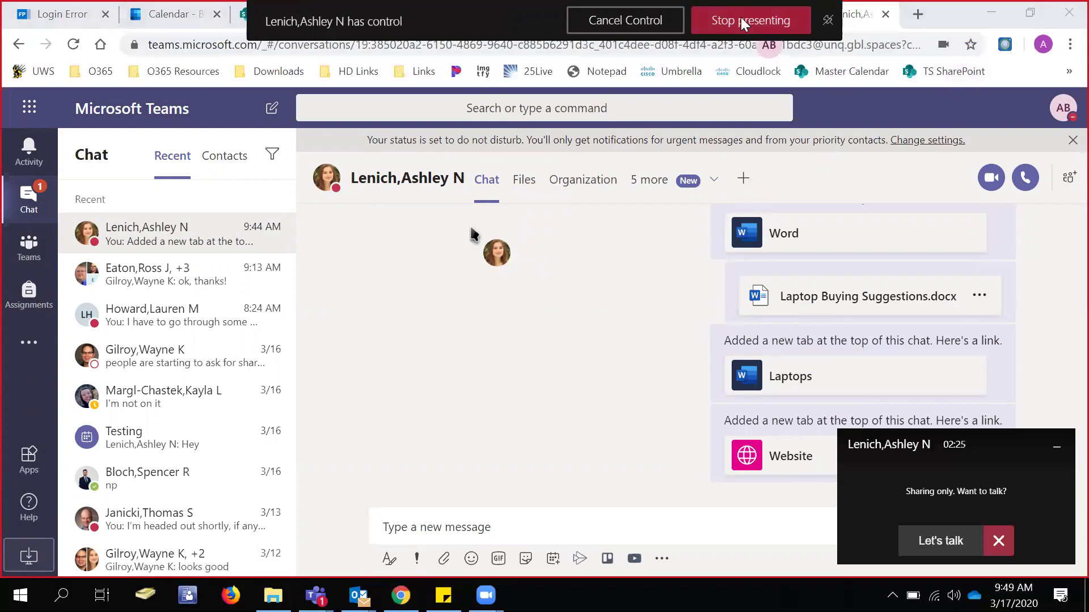
left_click(991, 13)
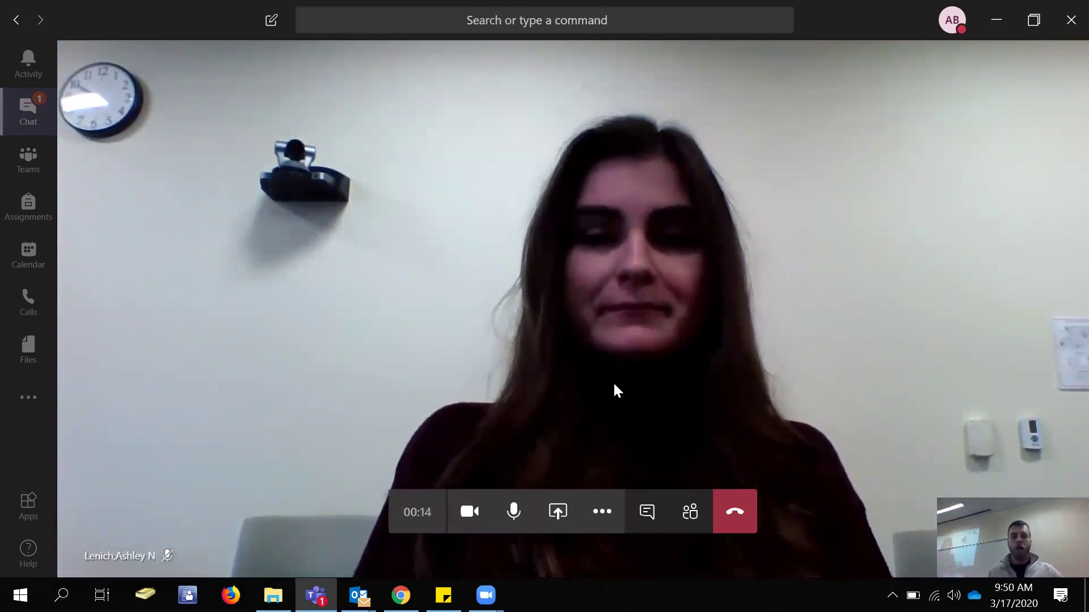
In the video call, turn the camera off and back on, and mute and unmute the microphone
left_click(473, 520)
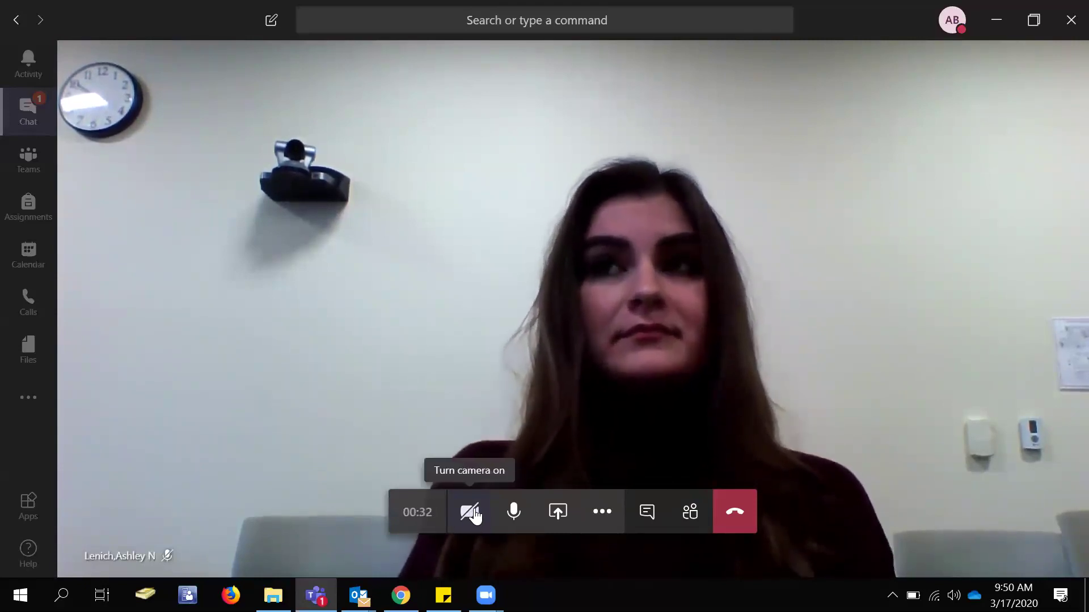
left_click(474, 517)
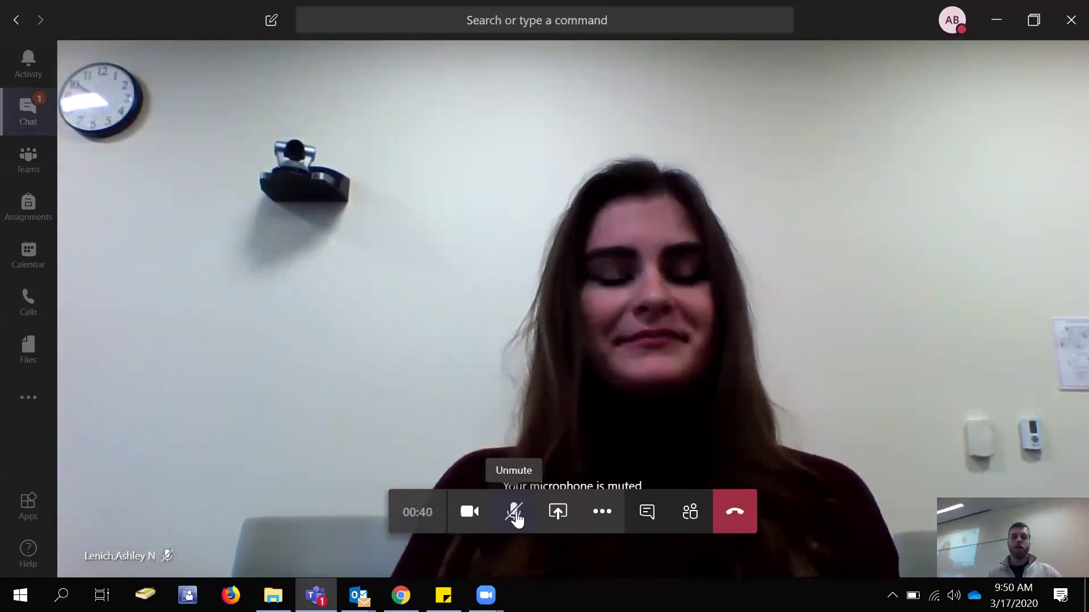
left_click(516, 515)
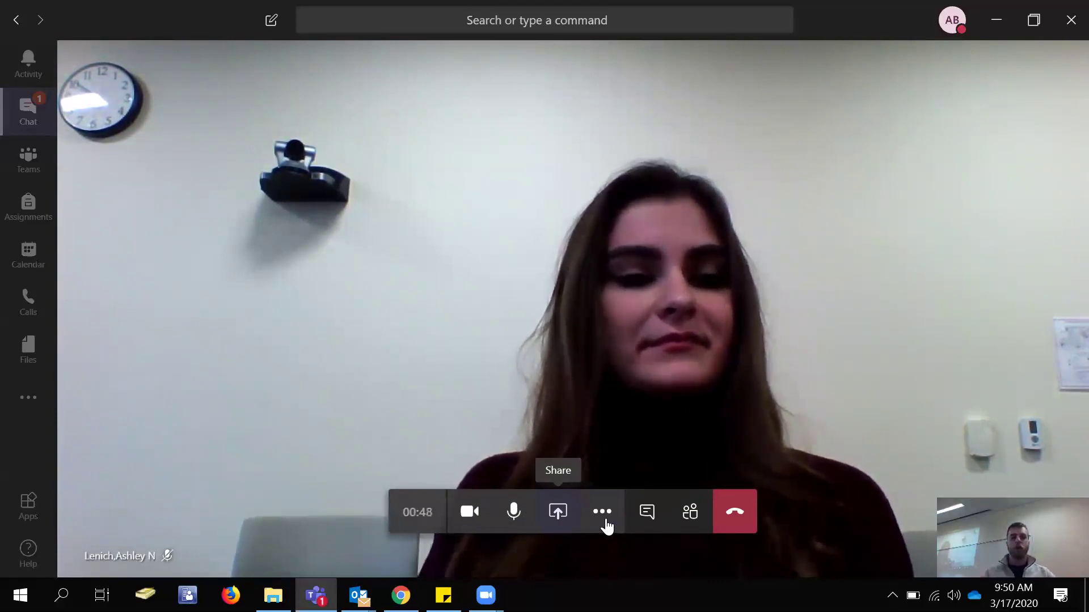
Examine the screens, windows and PowerPoint files offered for sharing in the call, and the additional call actions, without choosing any
left_click(559, 516)
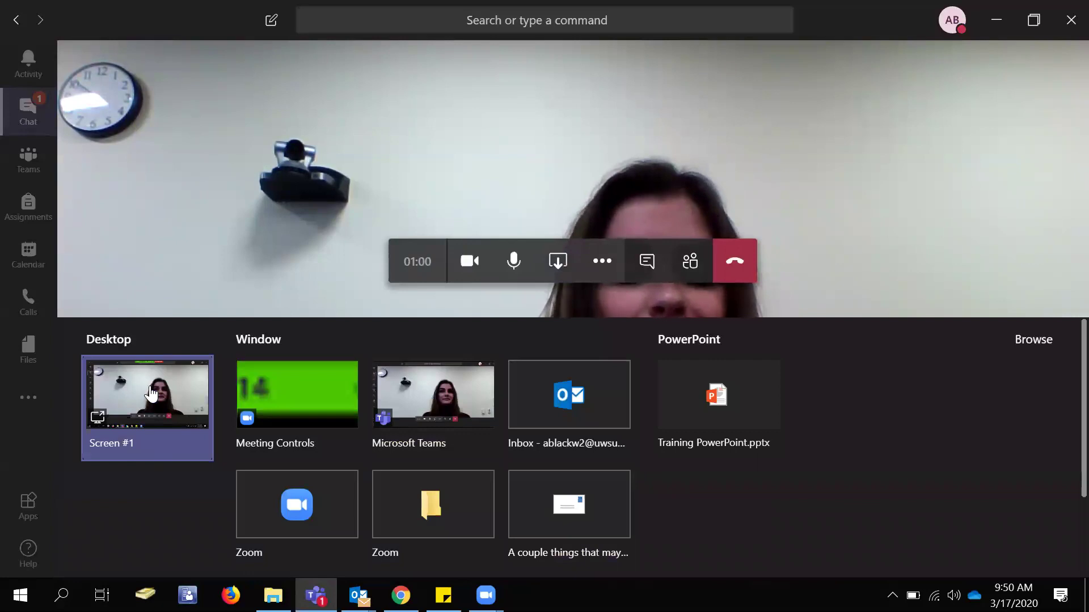
scroll(561, 442, "down", 1)
scroll(565, 450, "down", 2)
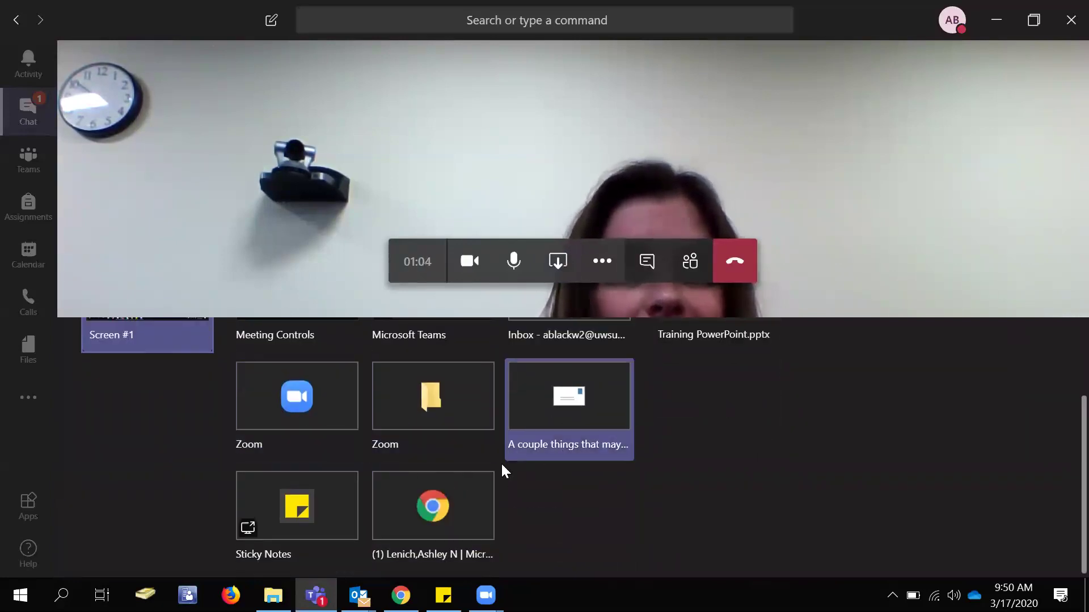
scroll(239, 374, "up", 3)
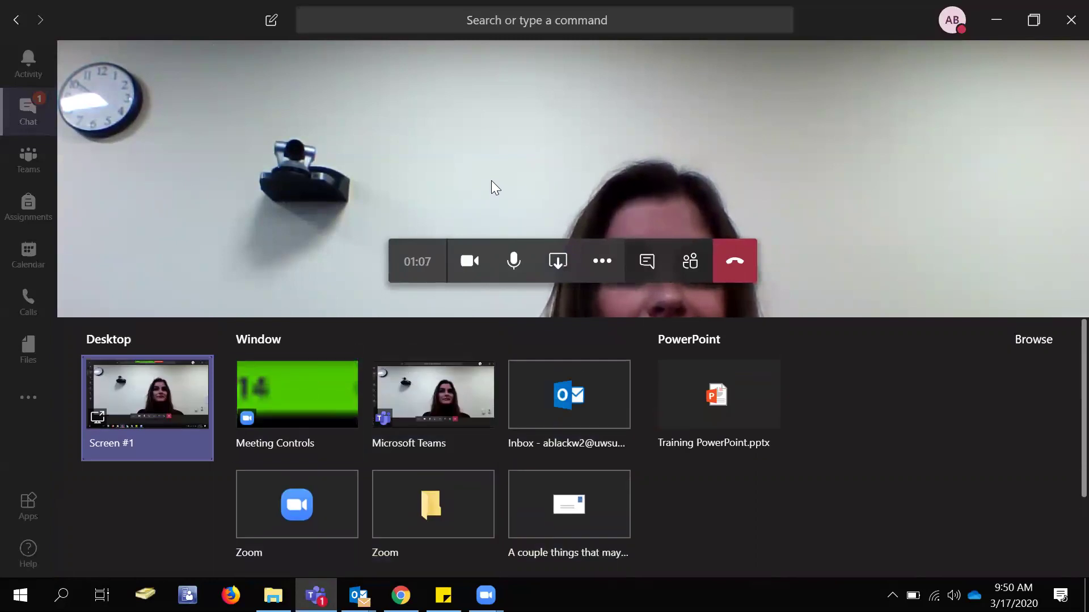
left_click(620, 177)
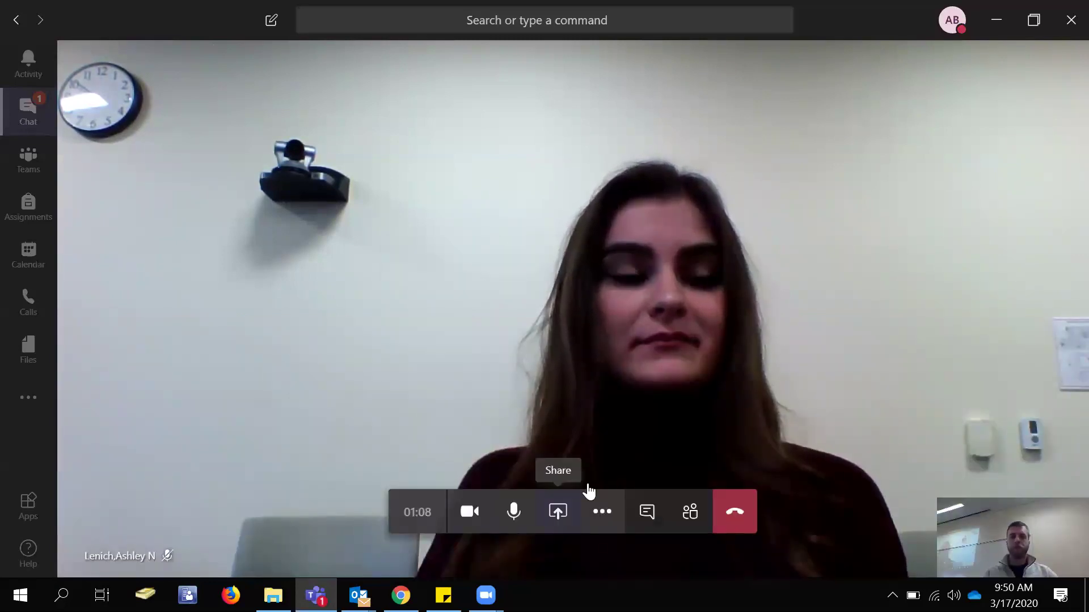
left_click(602, 512)
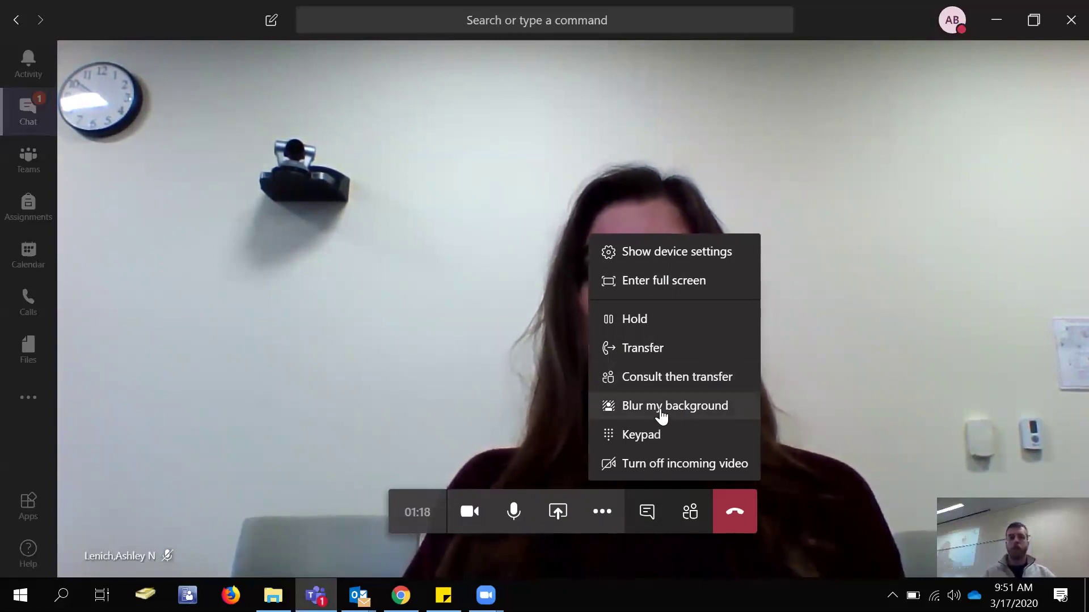
left_click(243, 419)
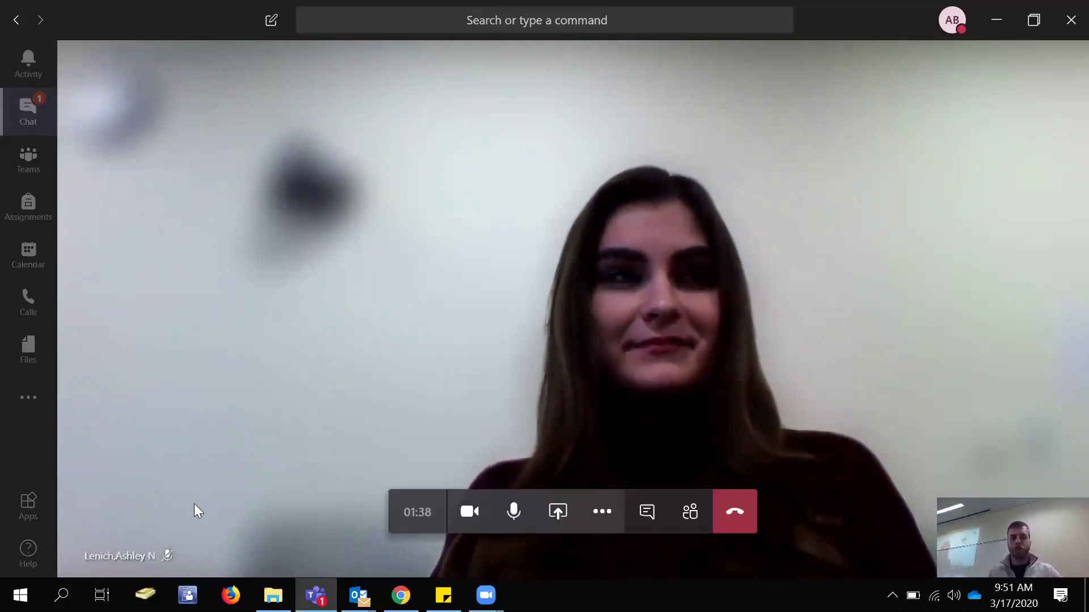
Turn off the incoming video in the call and turn it back on
left_click(607, 511)
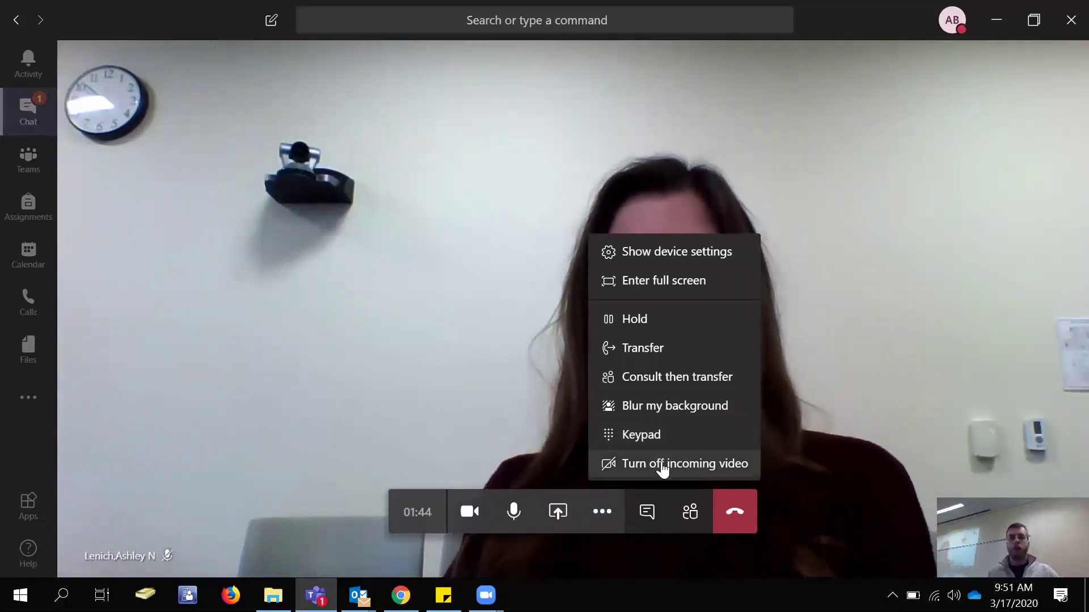
left_click(692, 469)
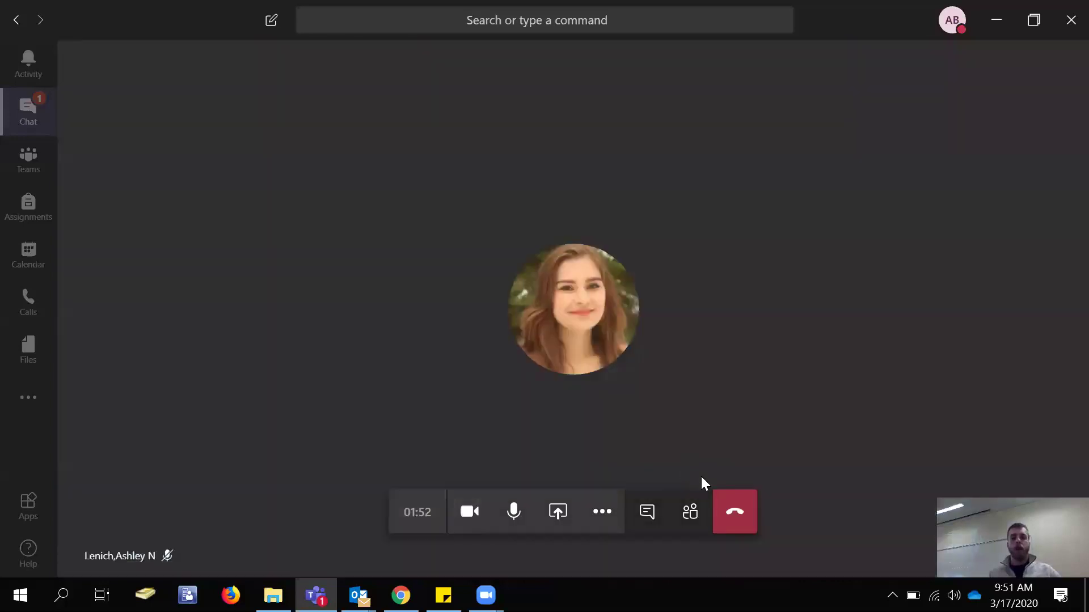
mouse_move(532, 258)
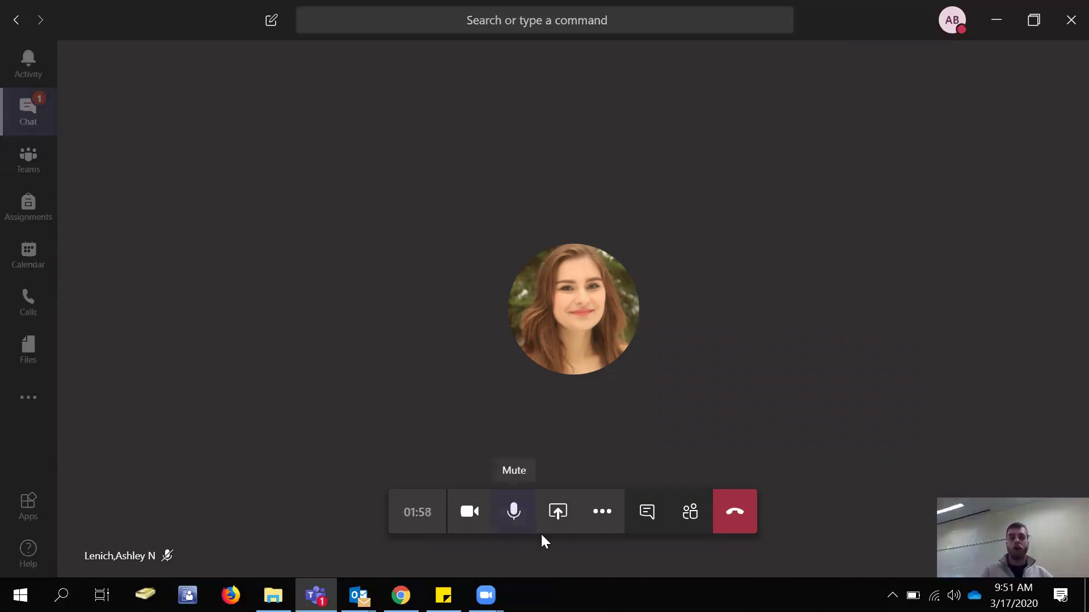
left_click(611, 519)
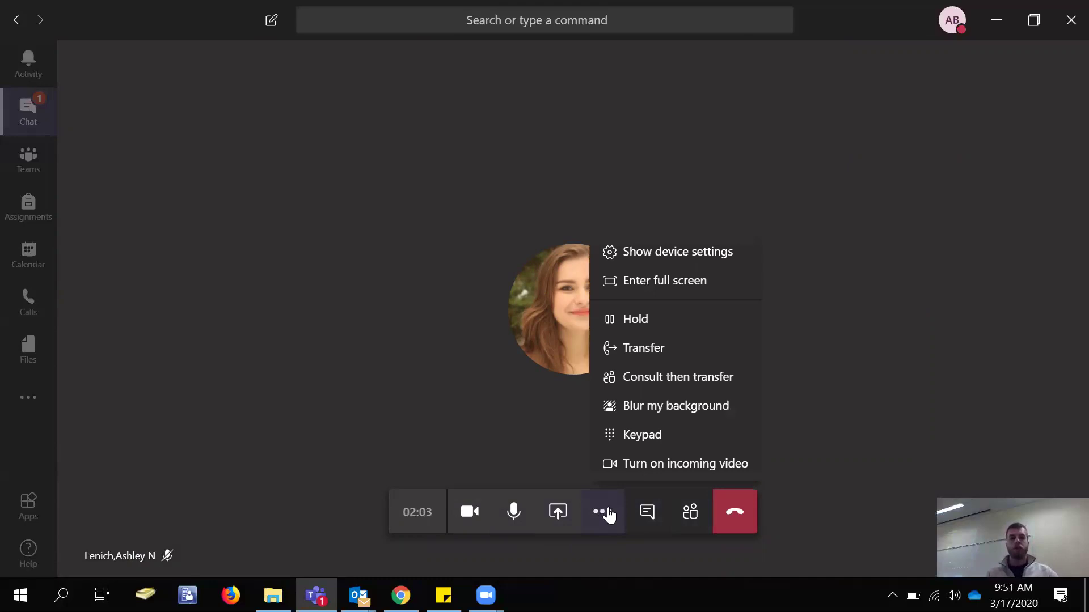
left_click(651, 469)
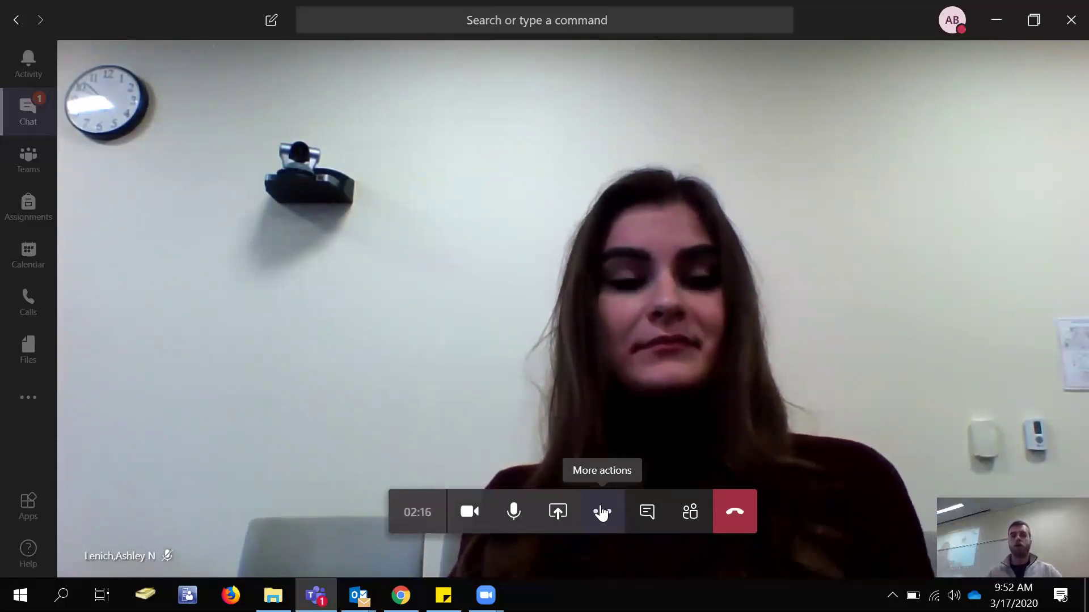
Open the video call's chat and send the message "Hello"
left_click(645, 521)
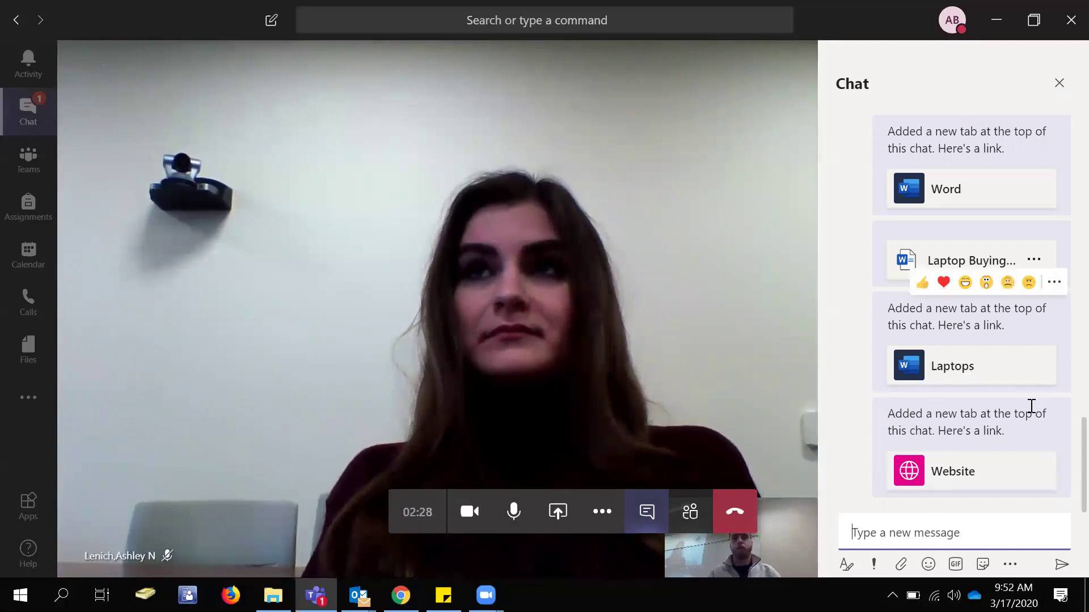
type("Hell")
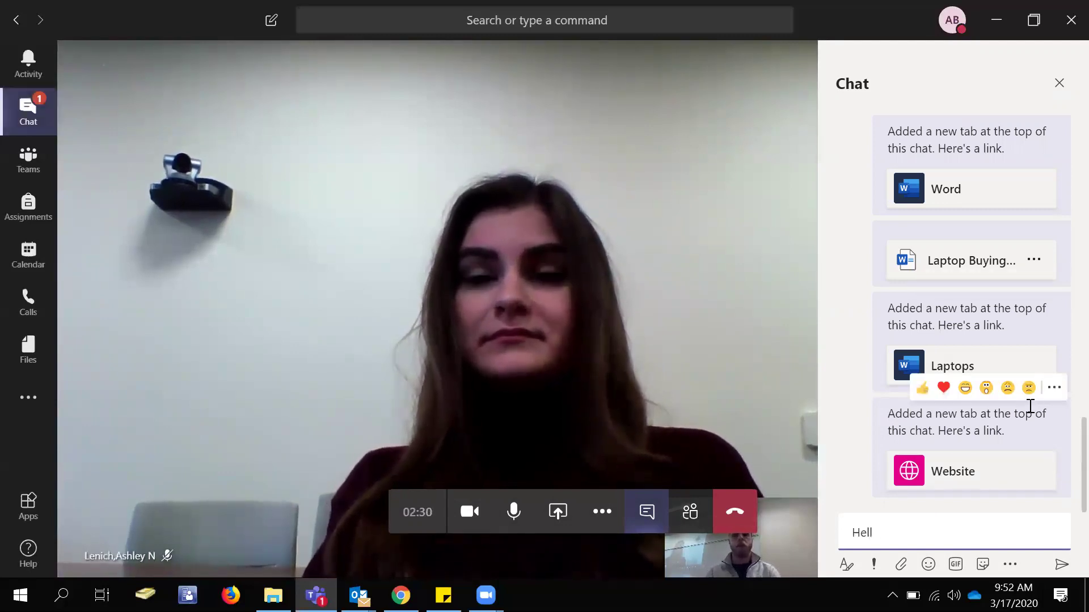
type("o")
key("Return")
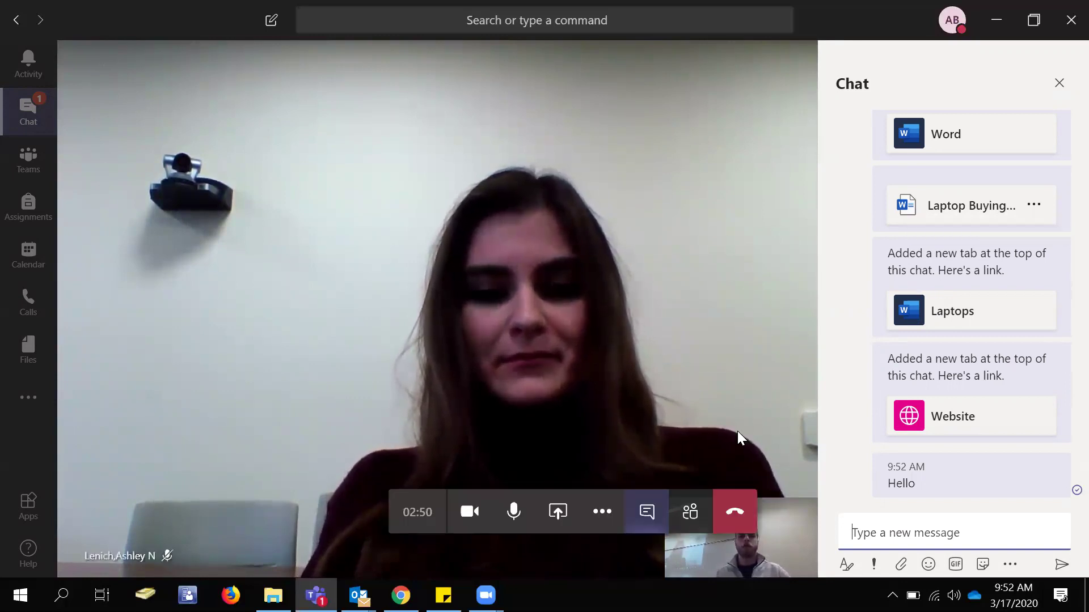
scroll(833, 427, "up", 3)
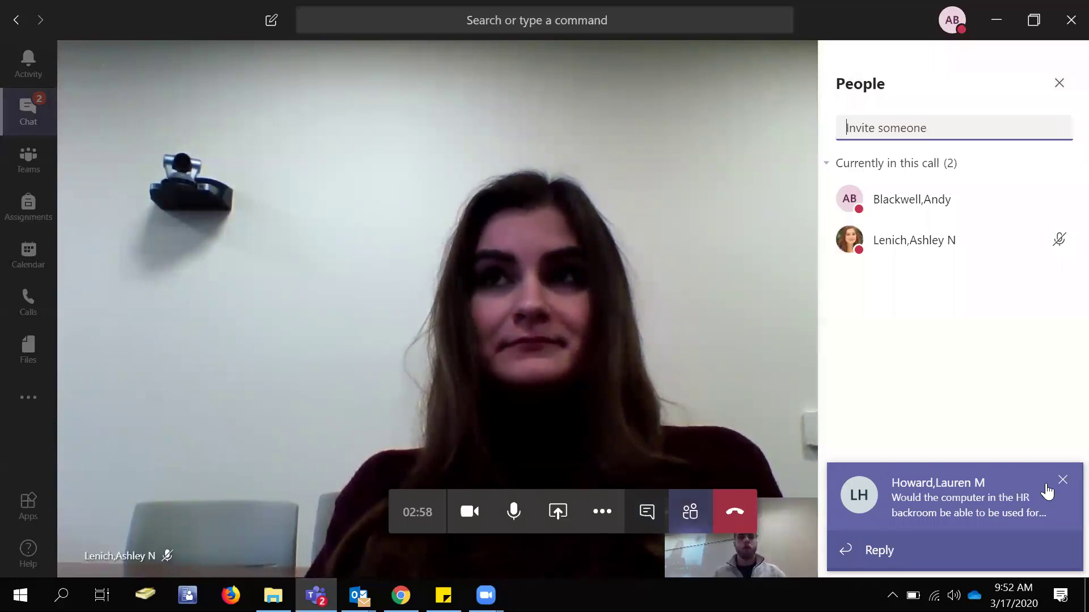
Dismiss the incoming message notification, look over the additional call actions, and close the call's participant list
left_click(1061, 480)
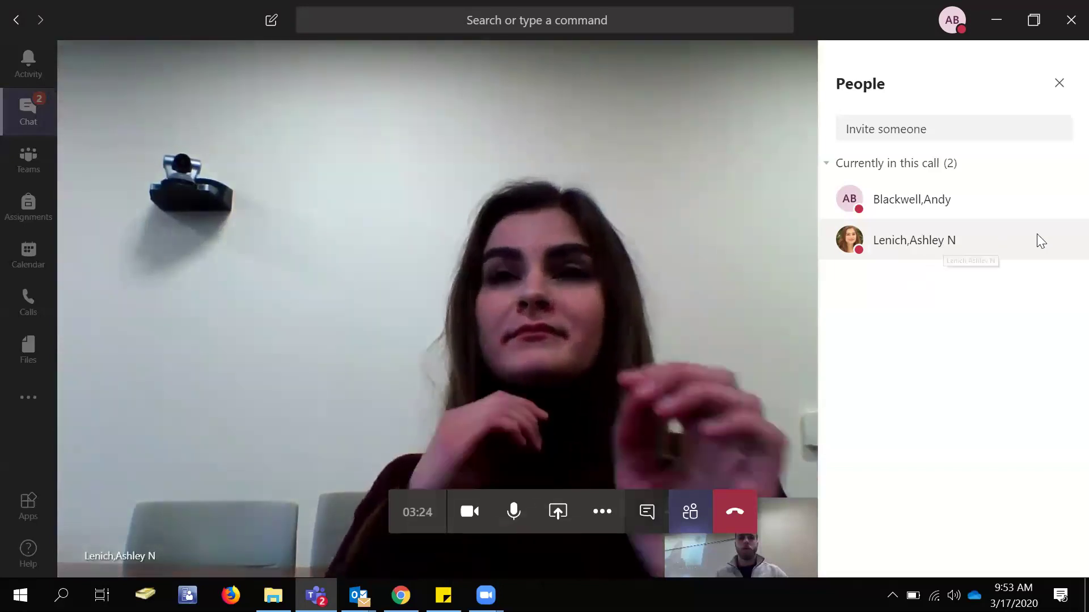
left_click(603, 513)
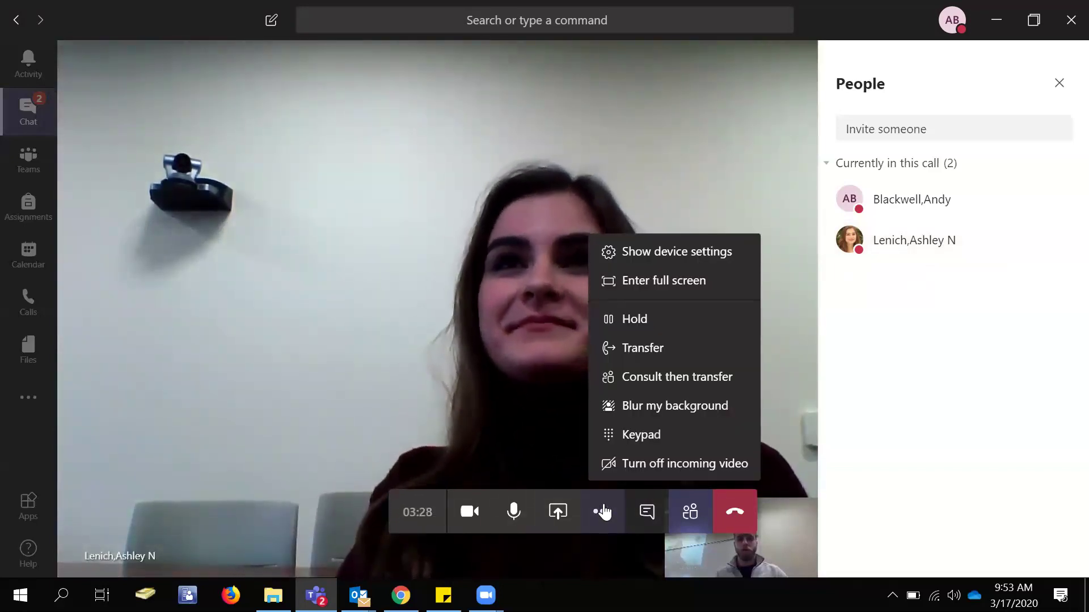
left_click(603, 514)
left_click(1060, 84)
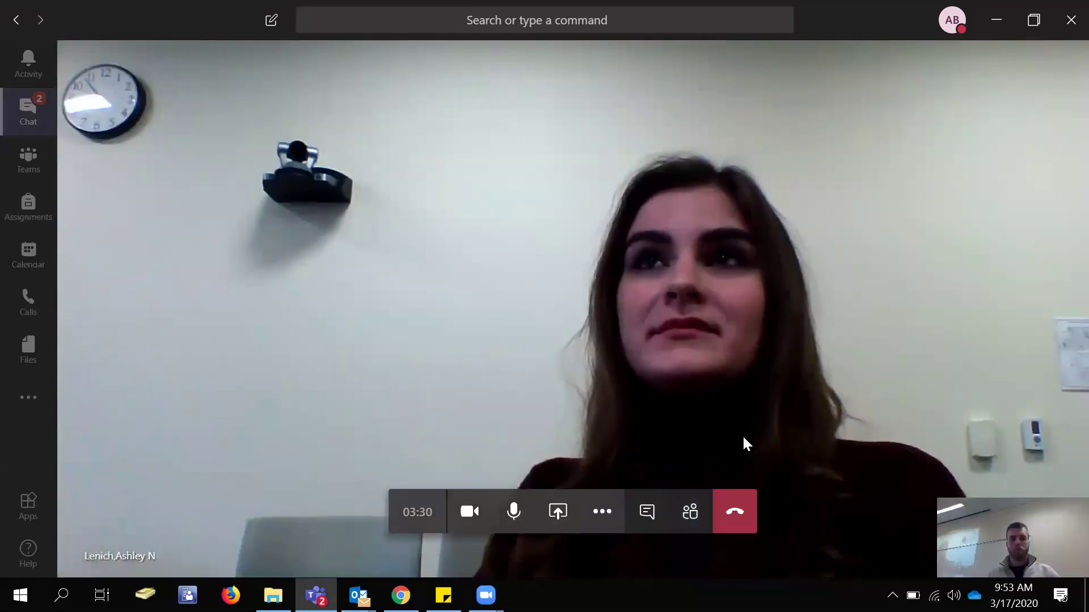
Check the call's participant list once more, close it, and end the video call
left_click(687, 513)
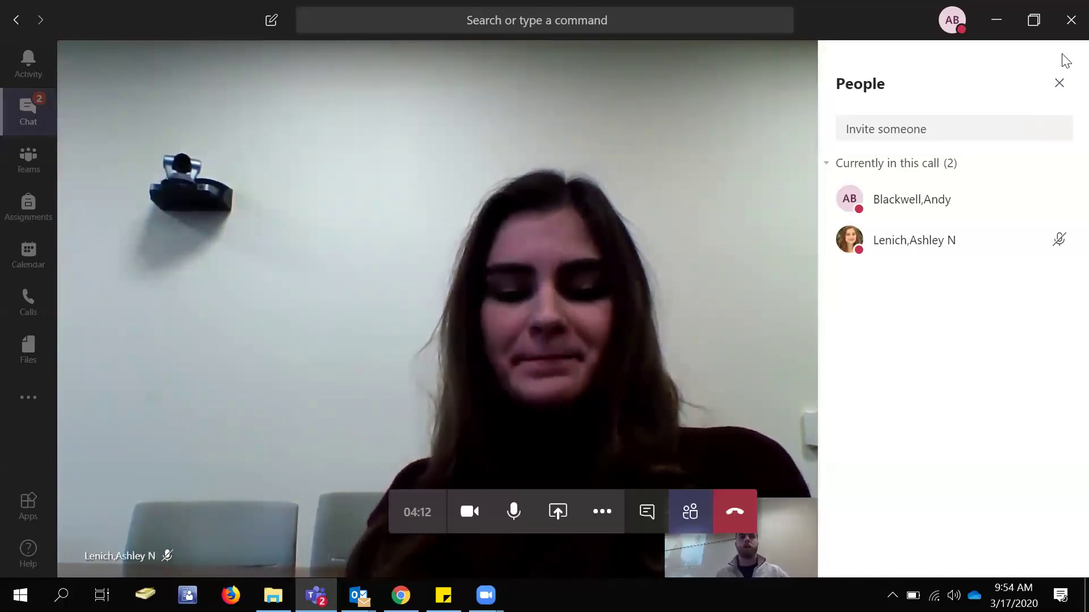
left_click(1059, 83)
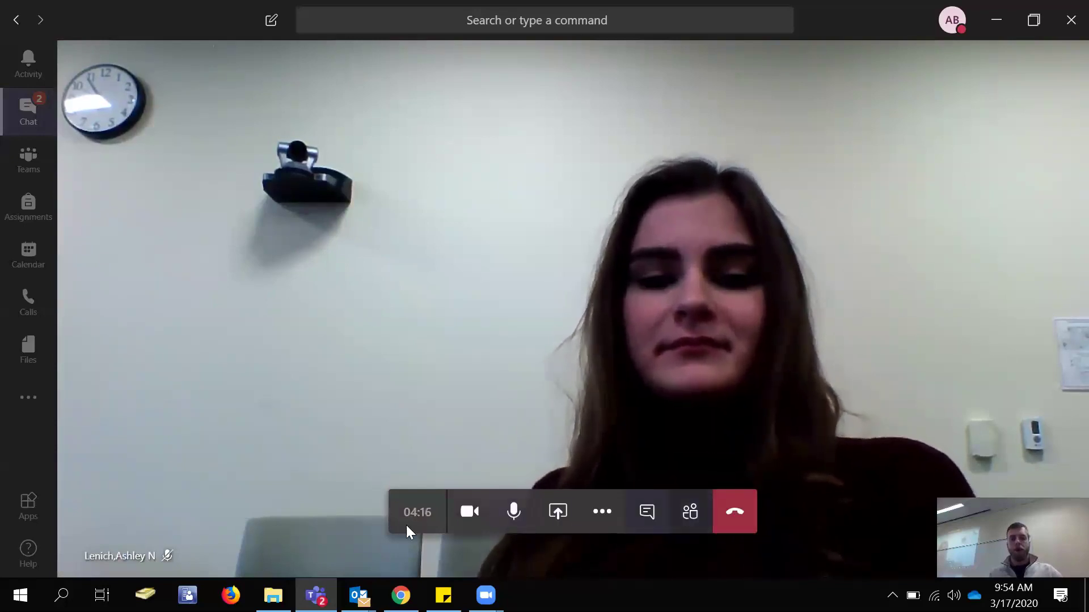
left_click(734, 511)
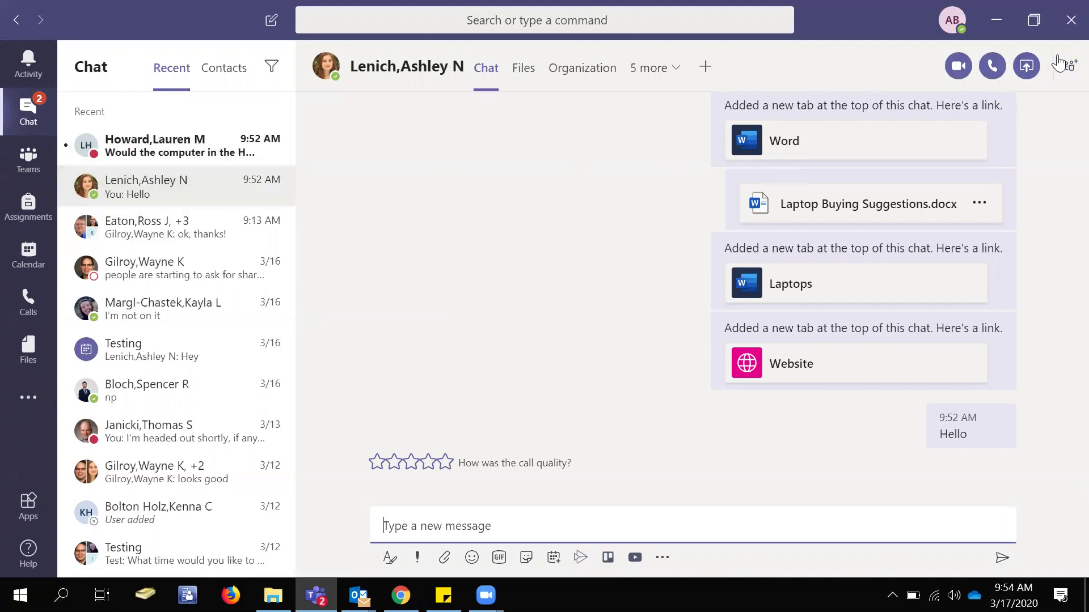
Search for "reat" and add the first suggested test account to the one-to-one chat, starting a new group conversation
left_click(1070, 68)
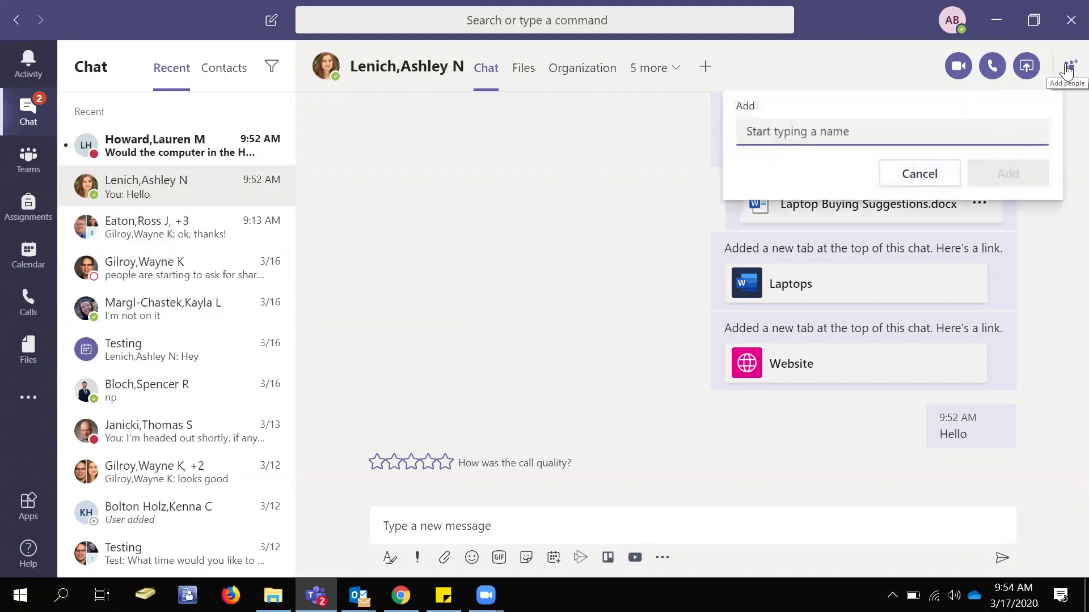
type("reat")
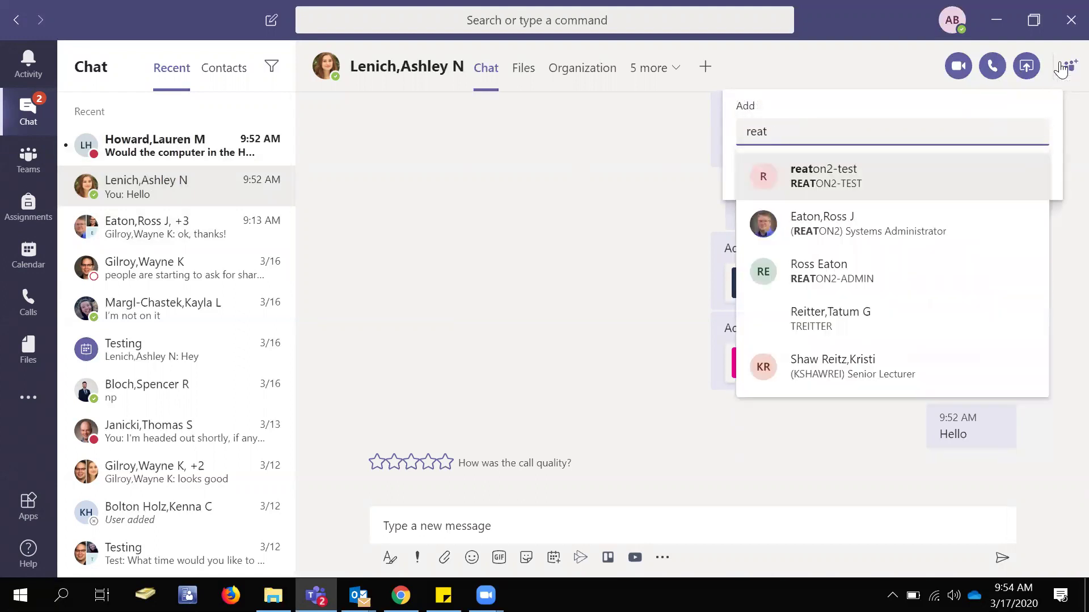
key("Return")
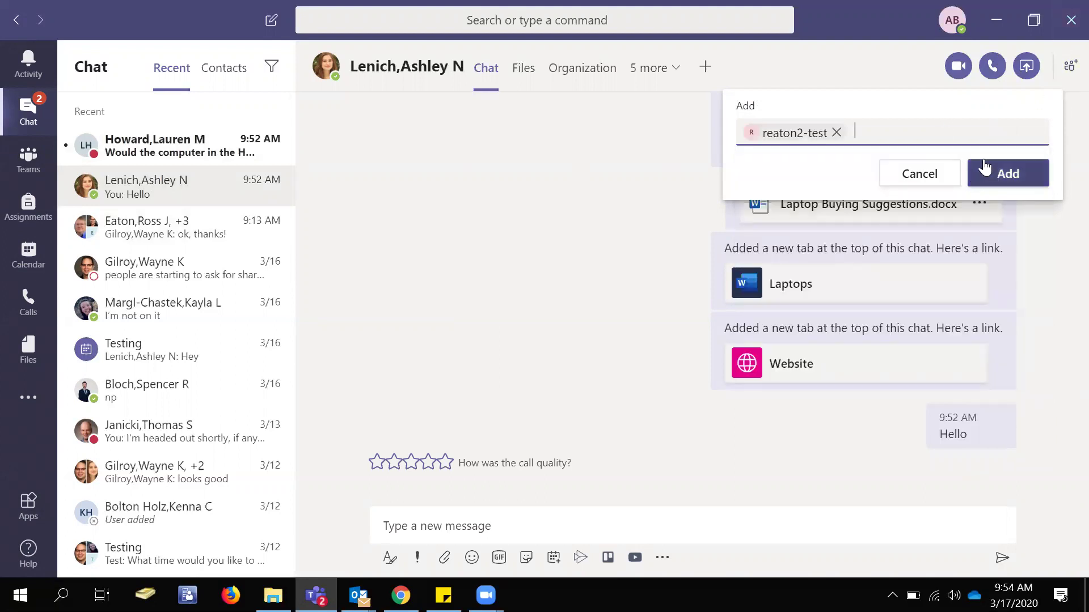
left_click(1002, 186)
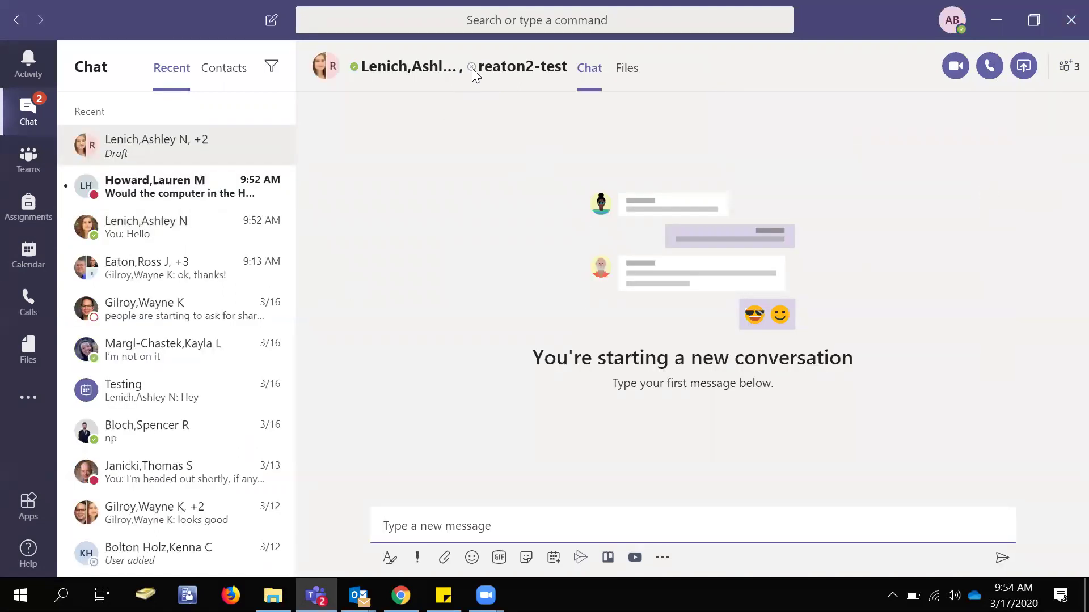
mouse_move(479, 69)
mouse_move(539, 68)
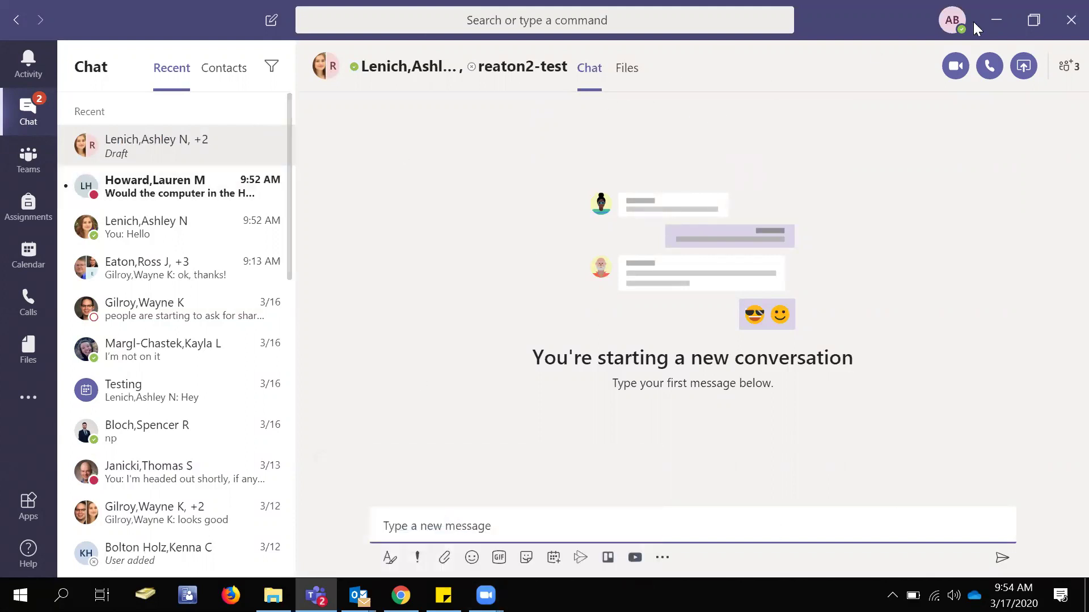
Check the new group chat's files area, return to its conversation and send the message "this is a test"
left_click(627, 74)
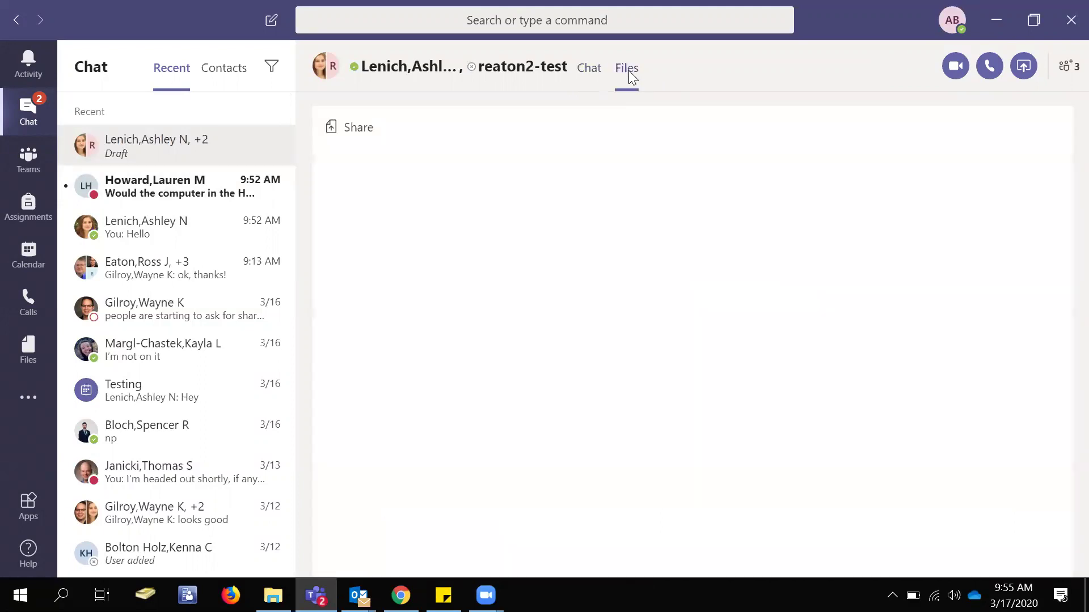
left_click(590, 71)
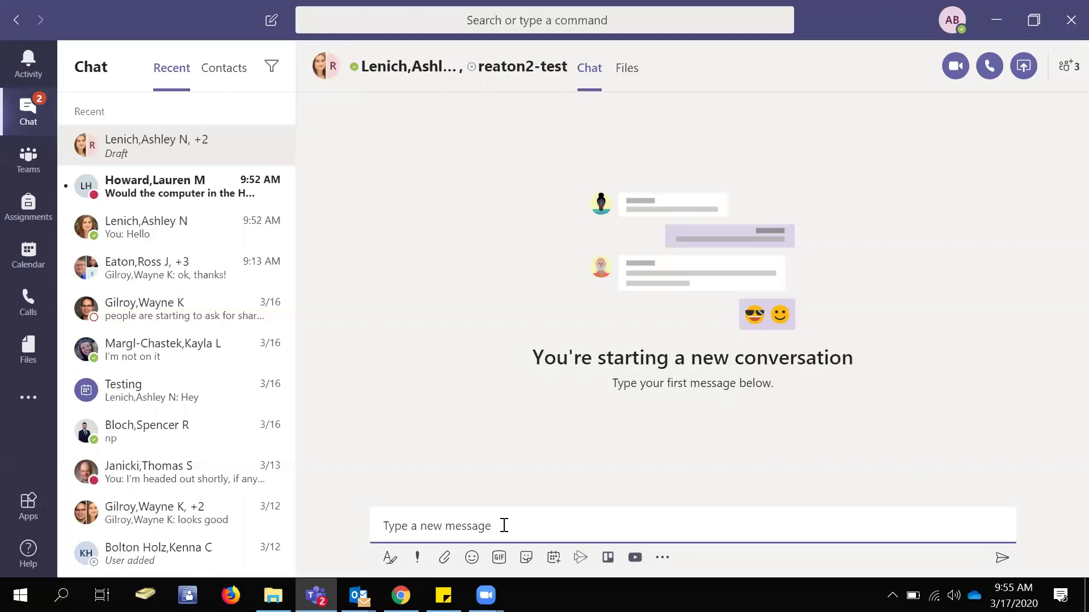
type("this is a test")
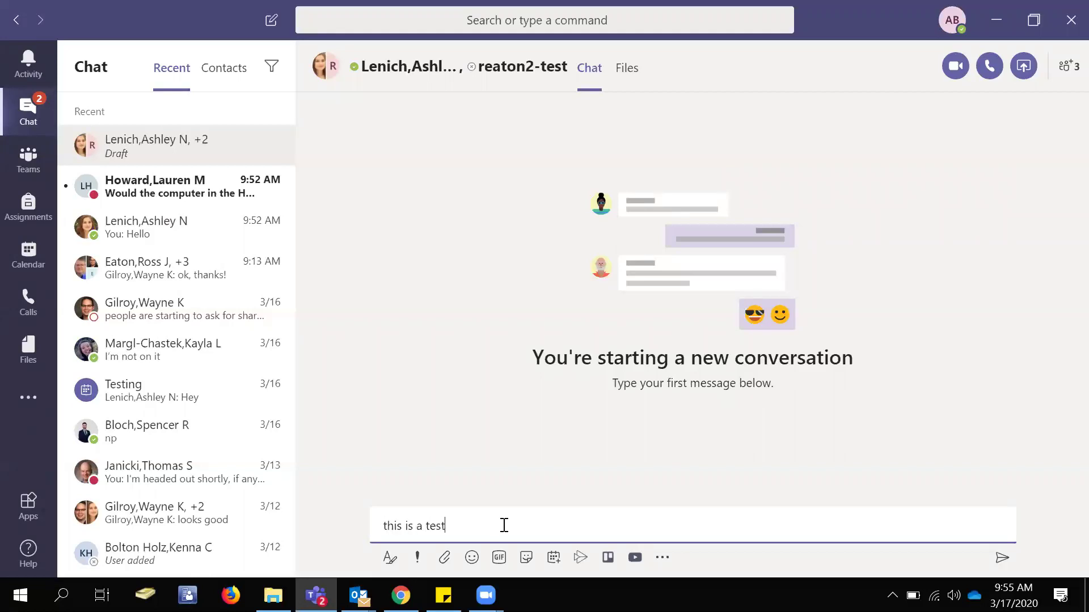
key("Return")
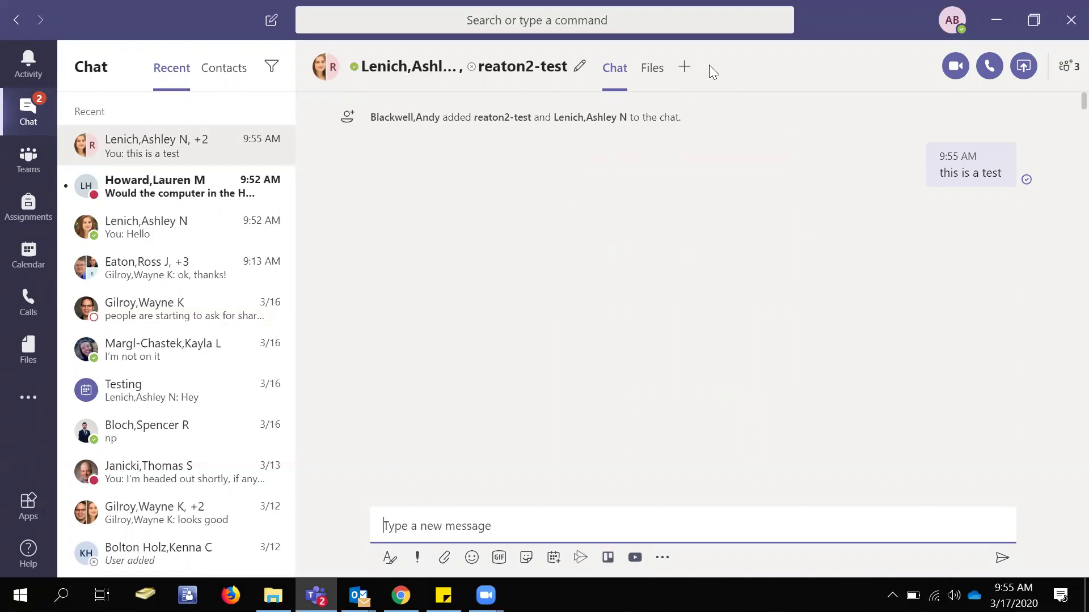
Name the new group chat "IT Staff 2.0"
left_click(580, 69)
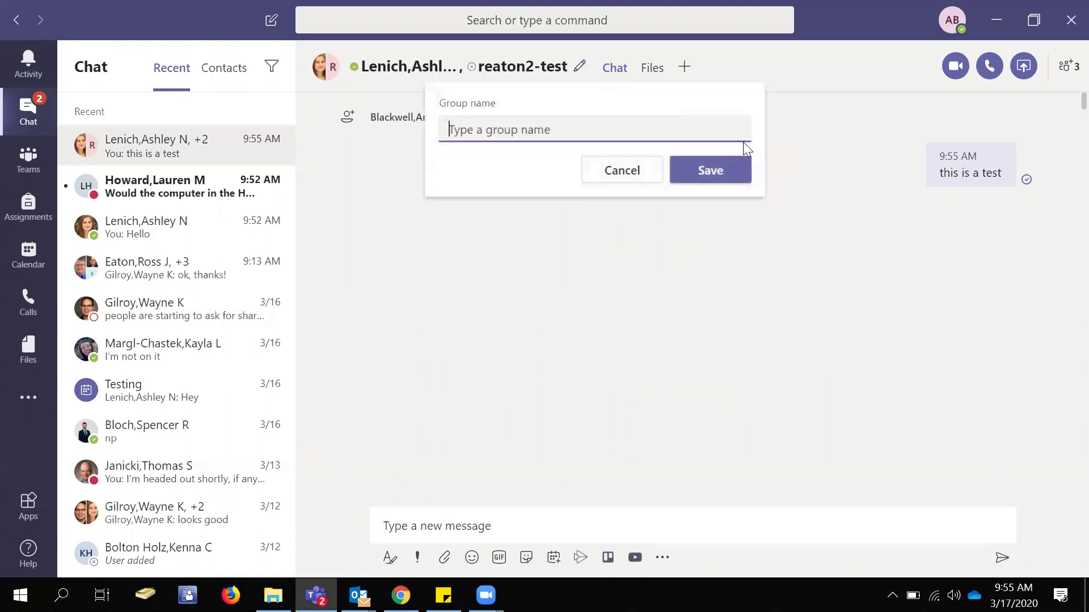
type("IT")
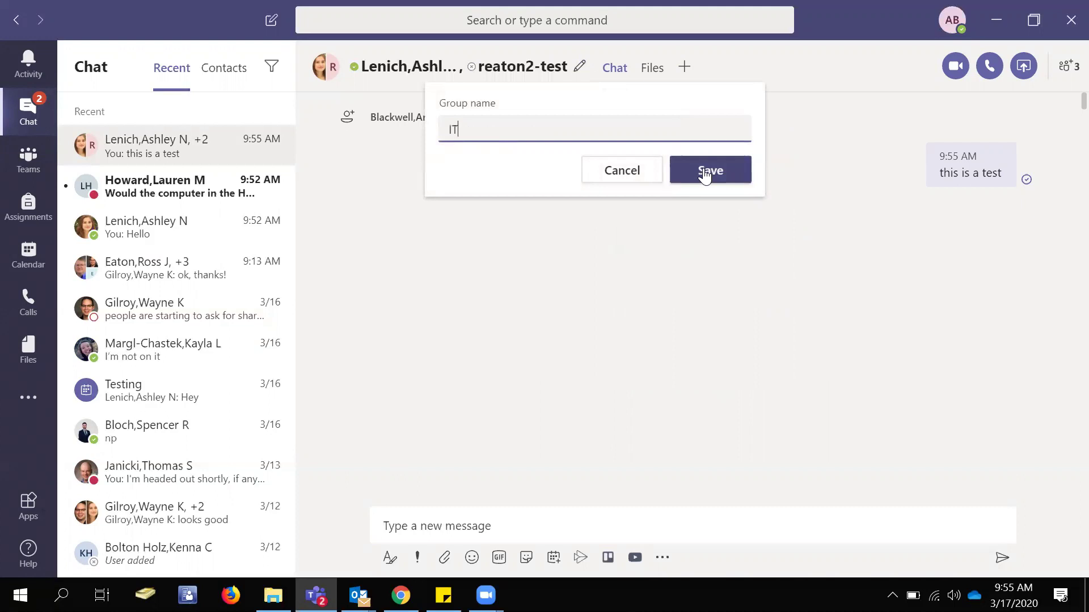
key("BackSpace")
key("BackSpace")
left_click(703, 173)
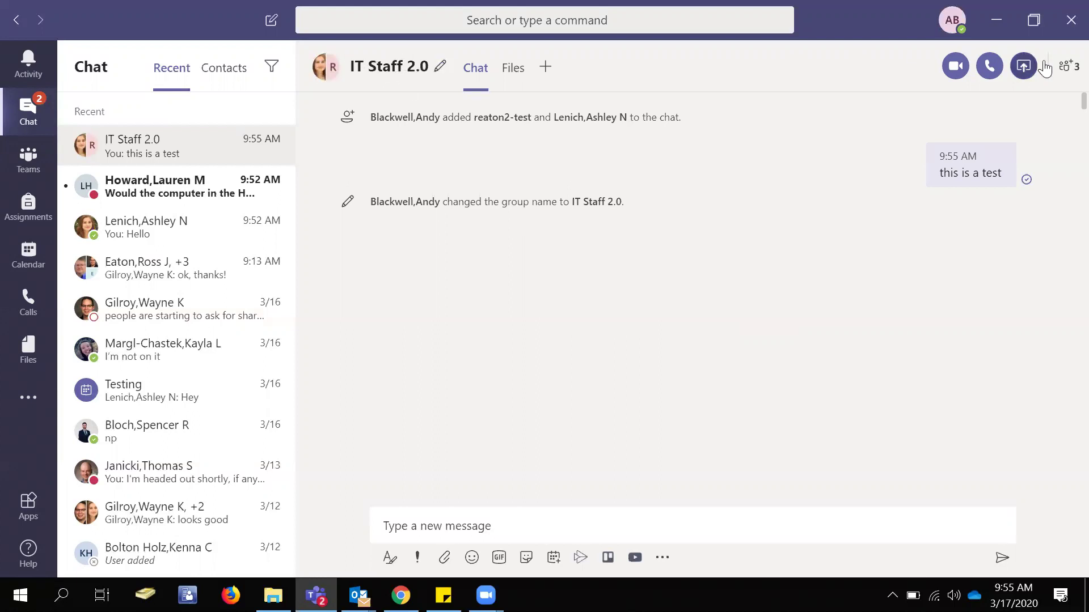
View the member list of the IT Staff 2.0 group chat and the options available for its members
left_click(1068, 70)
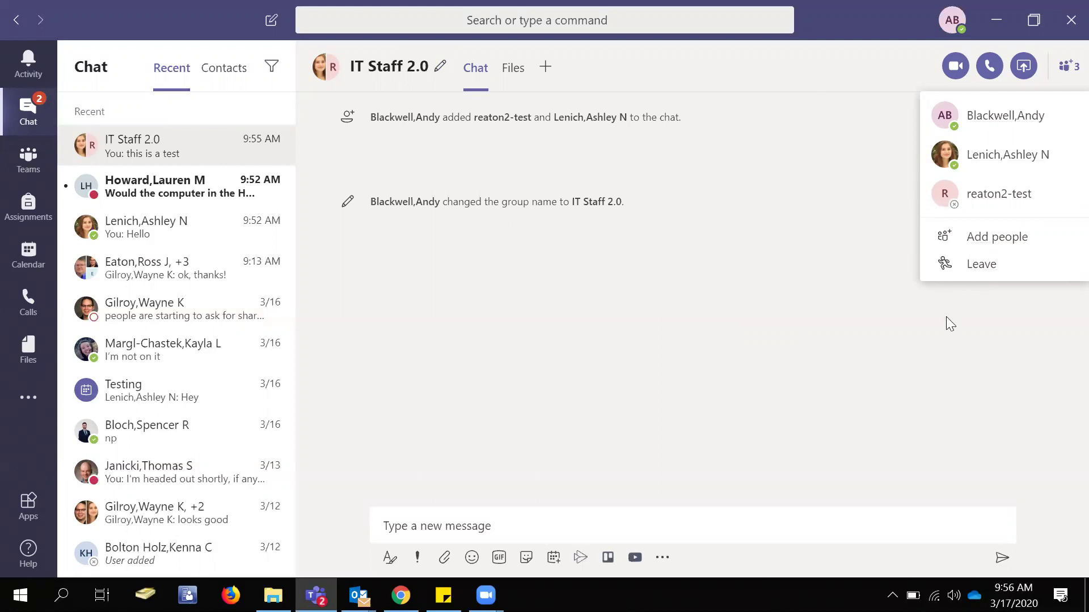
left_click(687, 300)
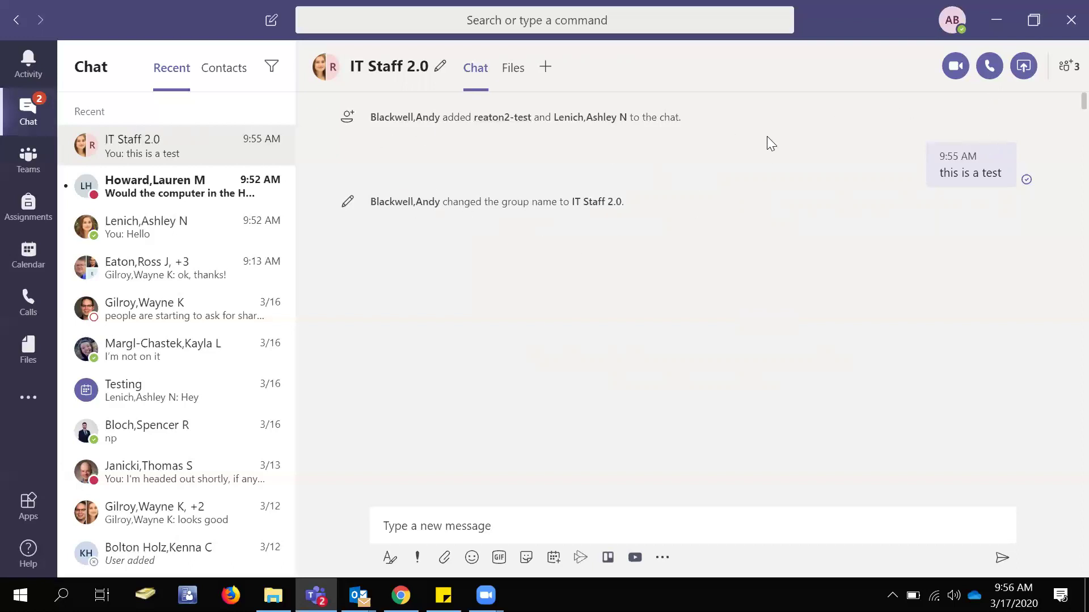
left_click(1068, 66)
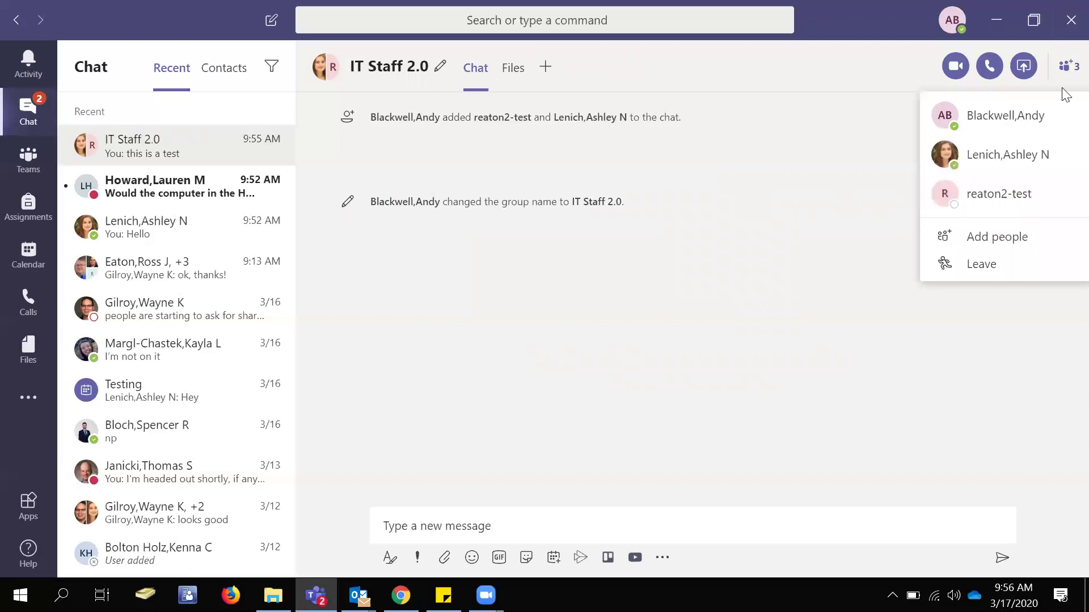
mouse_move(1068, 165)
Try out the chat history options for adding people, choosing to include history from the past 2 days, and cancel without adding anyone
left_click(1000, 241)
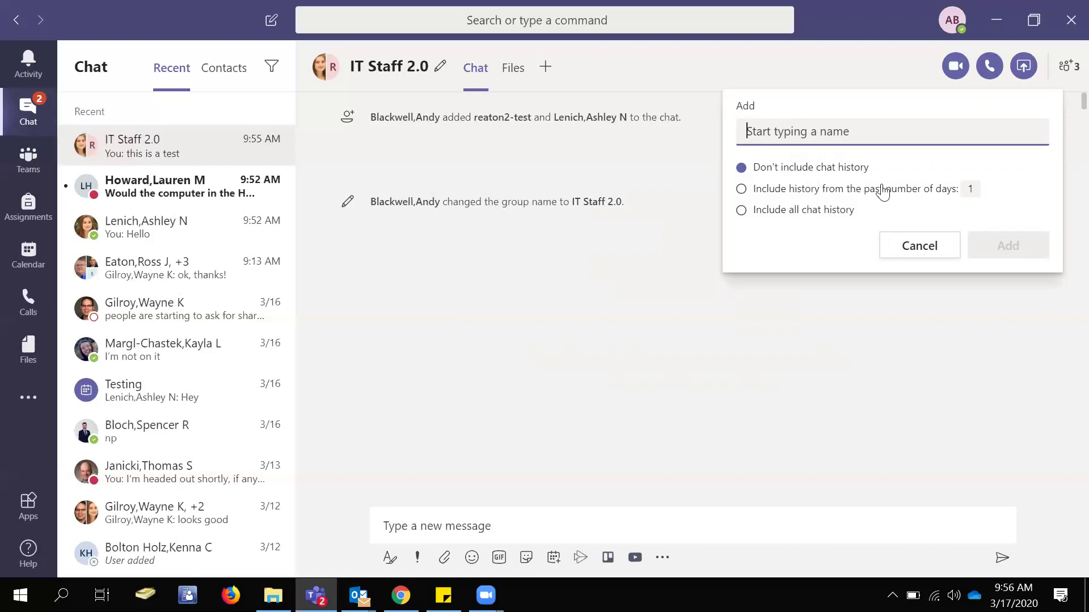
left_click(970, 188)
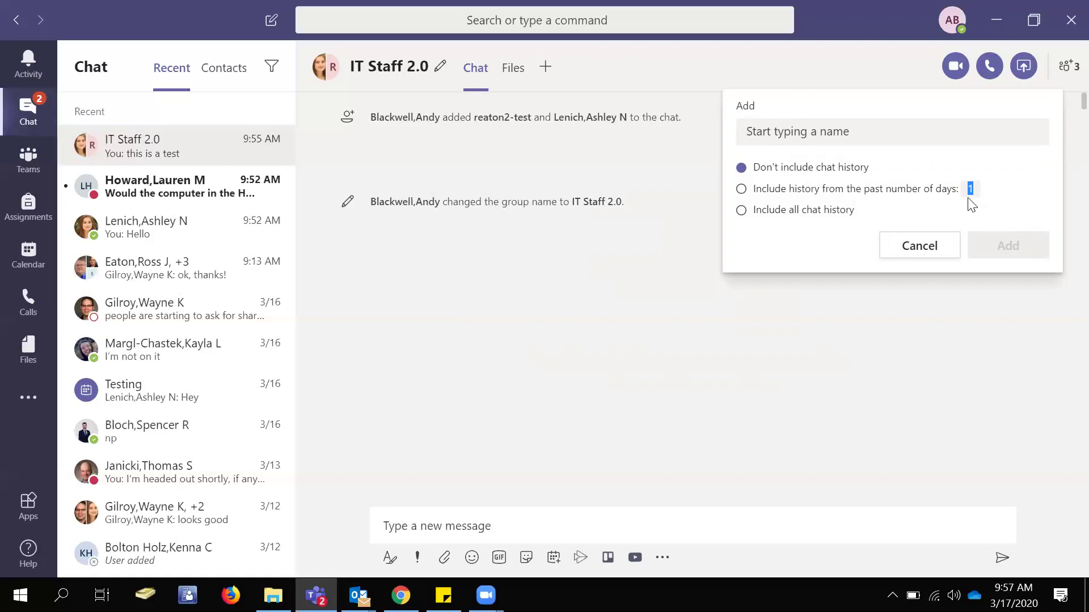
left_click(743, 193)
triple_click(1019, 182)
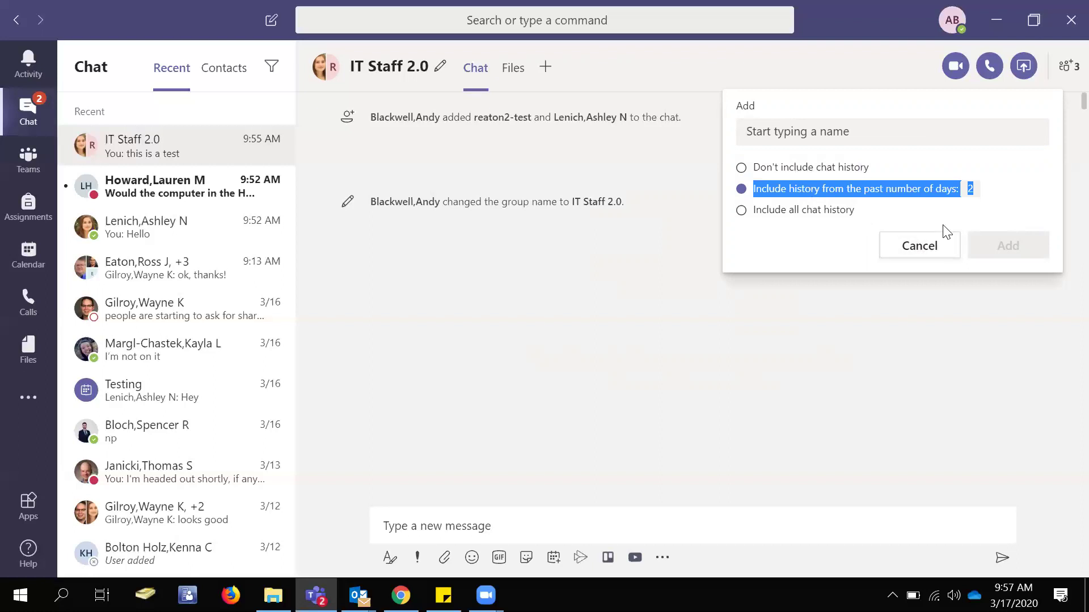
left_click(925, 253)
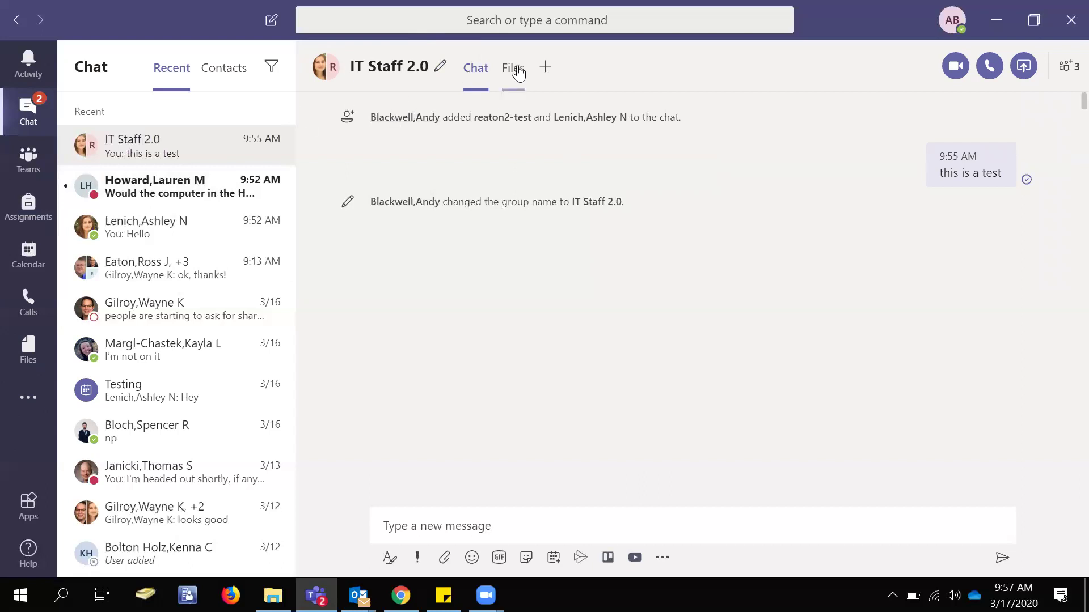
Return to the one-to-one chat used for the call and examine the list of files shared in it
left_click(175, 237)
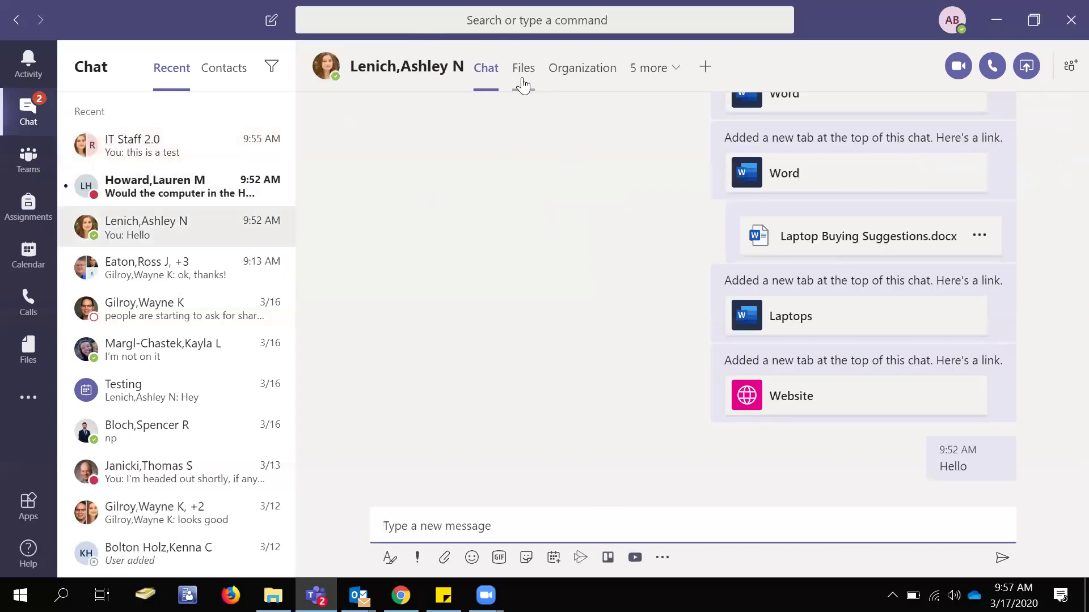
left_click(519, 78)
scroll(603, 369, "down", 3)
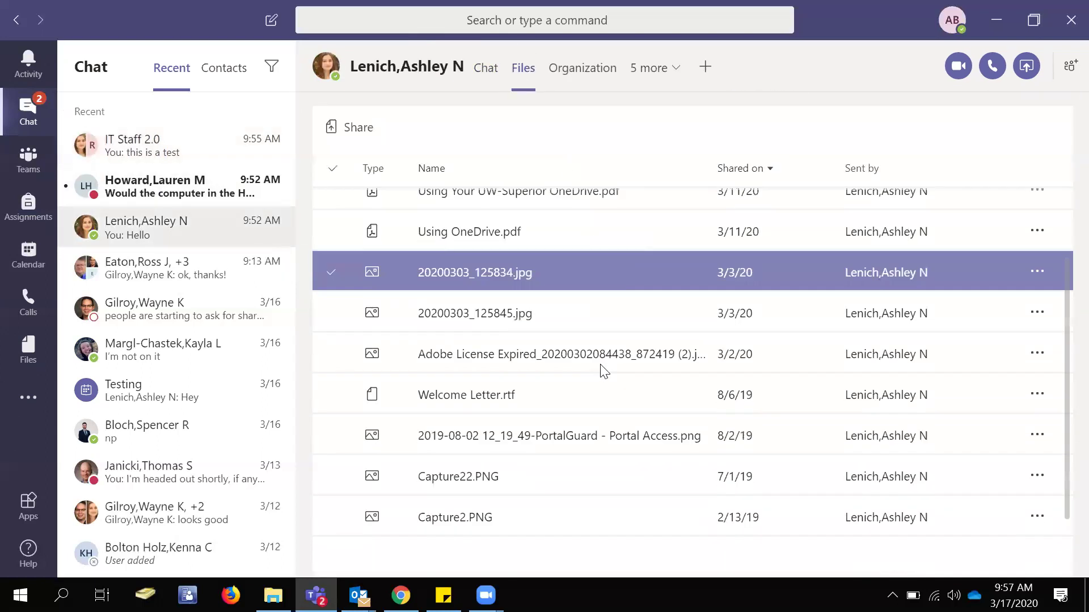
scroll(605, 359, "up", 3)
scroll(611, 368, "down", 3)
scroll(610, 365, "up", 3)
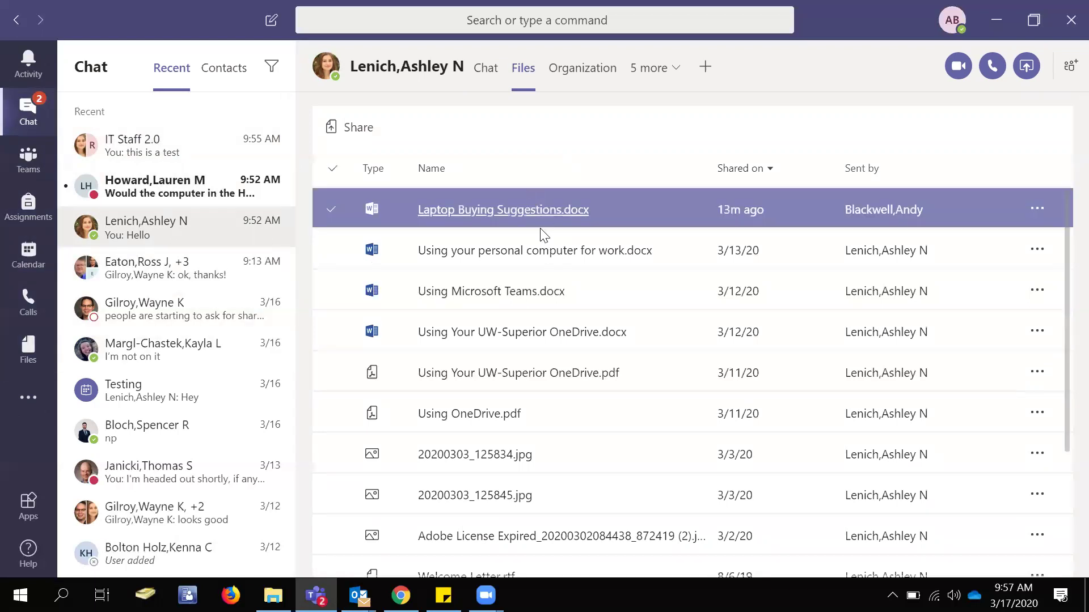
scroll(724, 233, "down", 3)
left_click(664, 278)
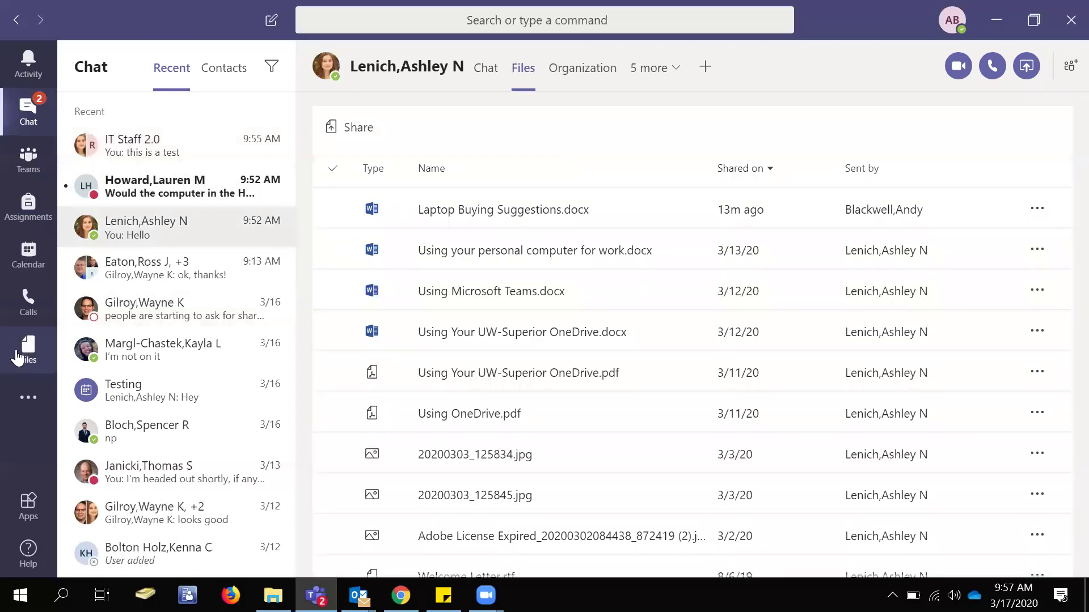
Go to the app-wide Files section and look through the list of recent files
left_click(20, 354)
scroll(571, 236, "down", 10)
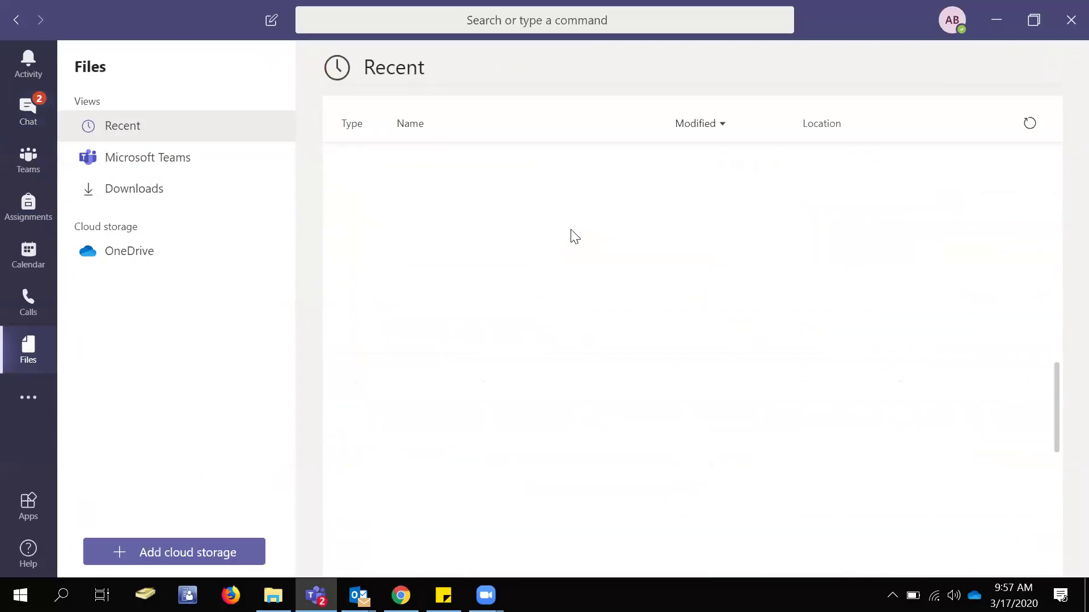
scroll(571, 229, "up", 10)
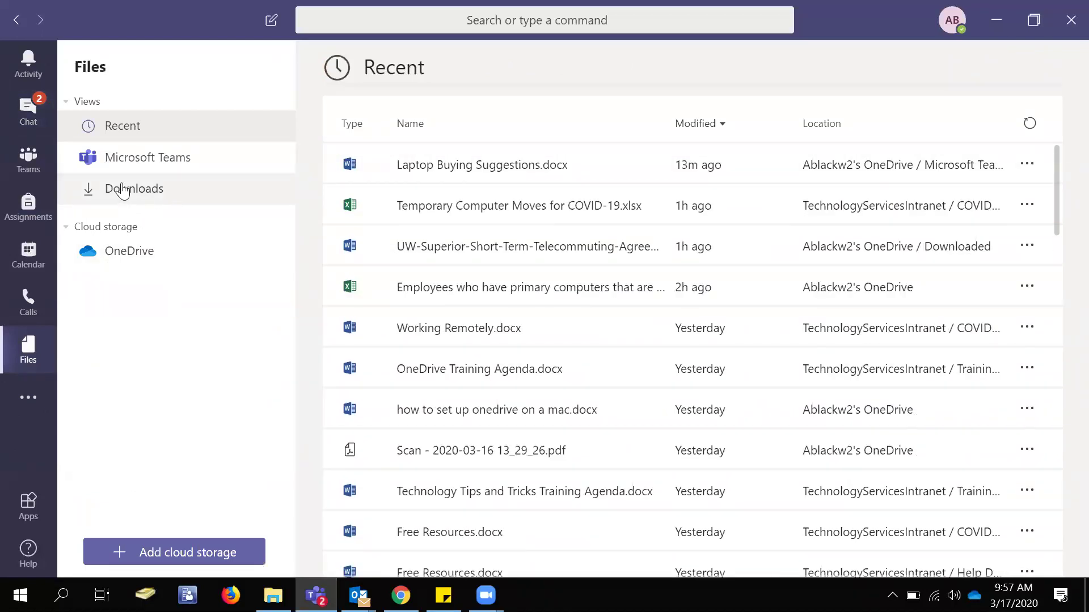
Return to the IT Staff 2.0 group chat and look at the meeting scheduling option among its message tools
left_click(33, 122)
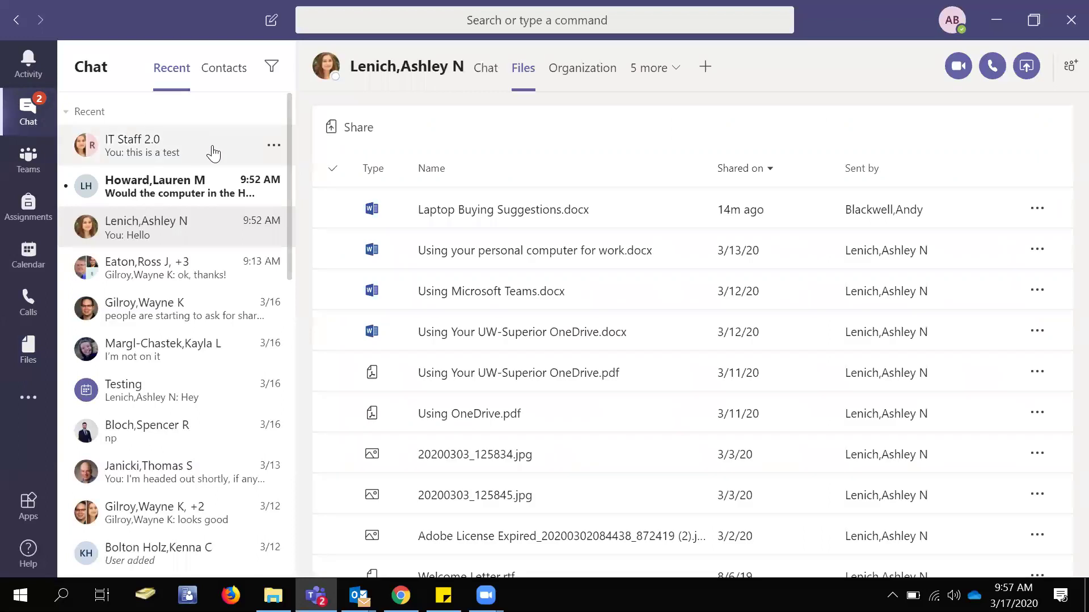
left_click(188, 152)
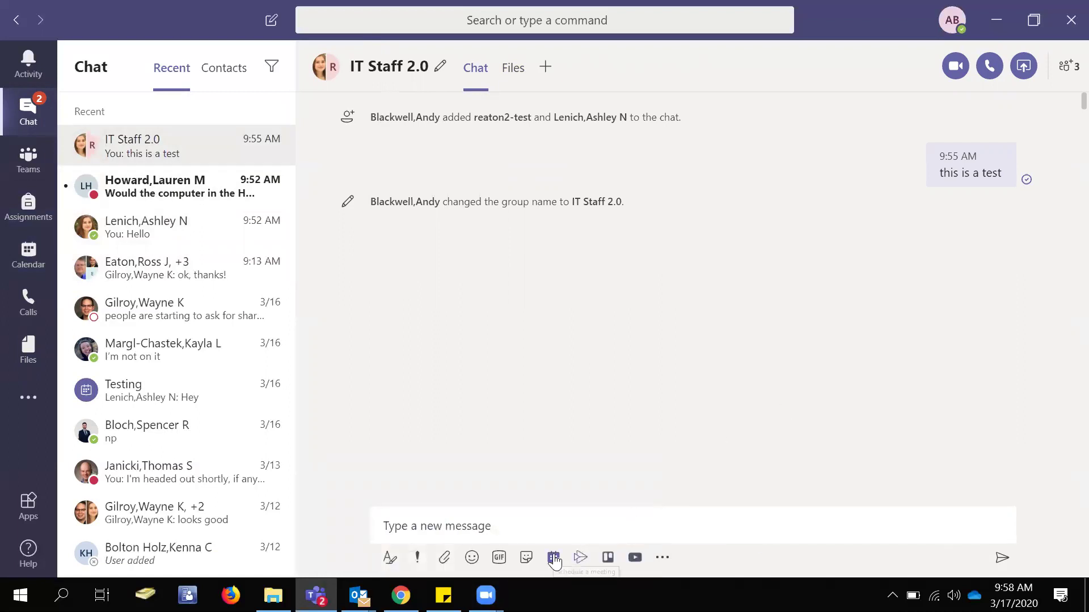
Start a new calendar meeting titled Test on Tuesday, March 17, 2020, from 10:00 AM to 11:00 AM
left_click(32, 256)
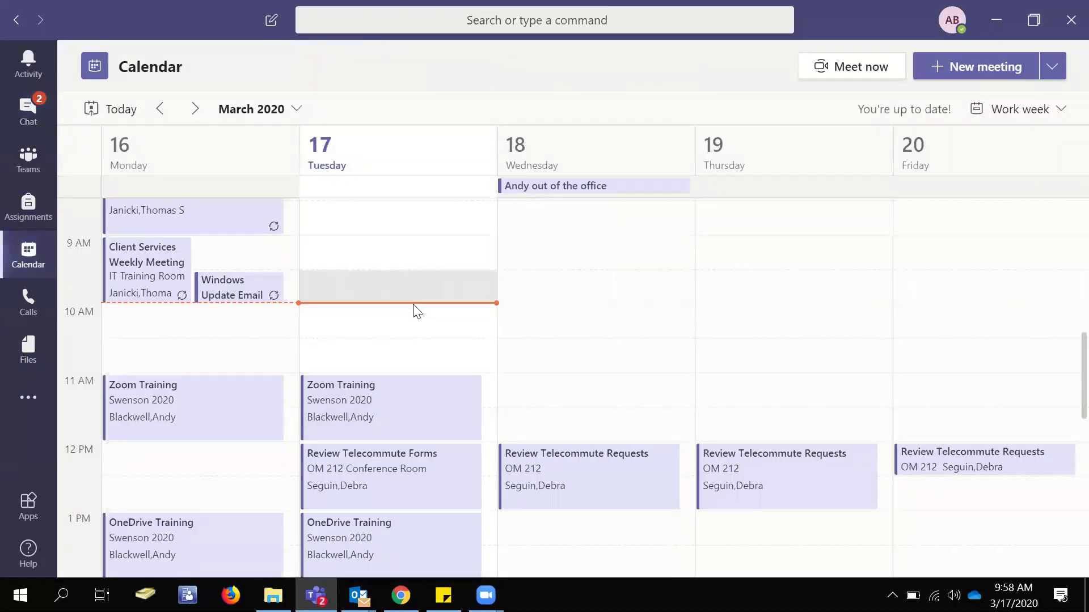
left_click(470, 314)
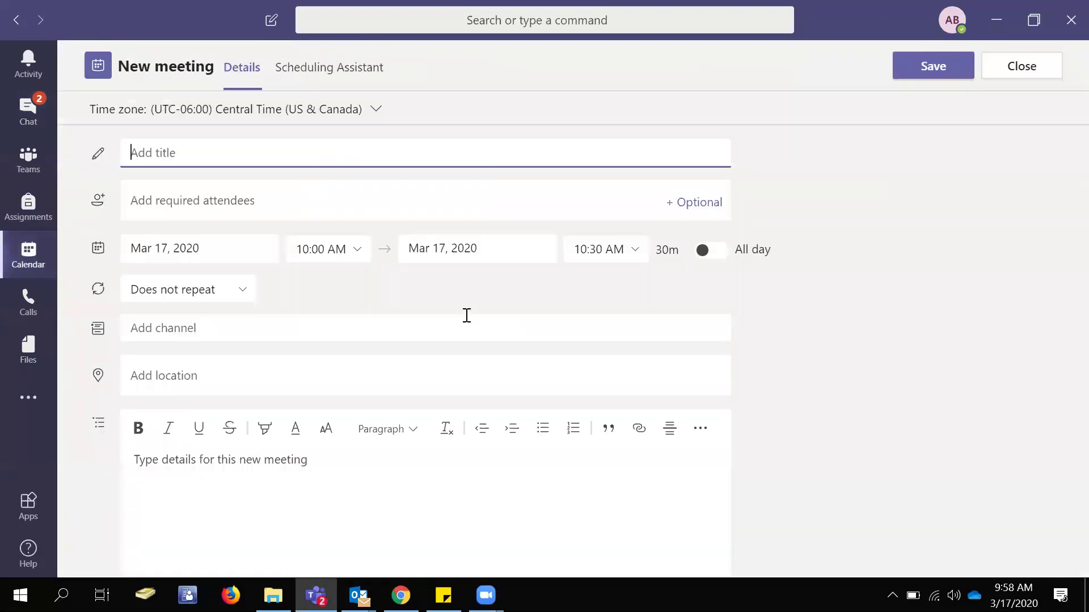
type("TEst")
left_click(627, 252)
left_click(629, 336)
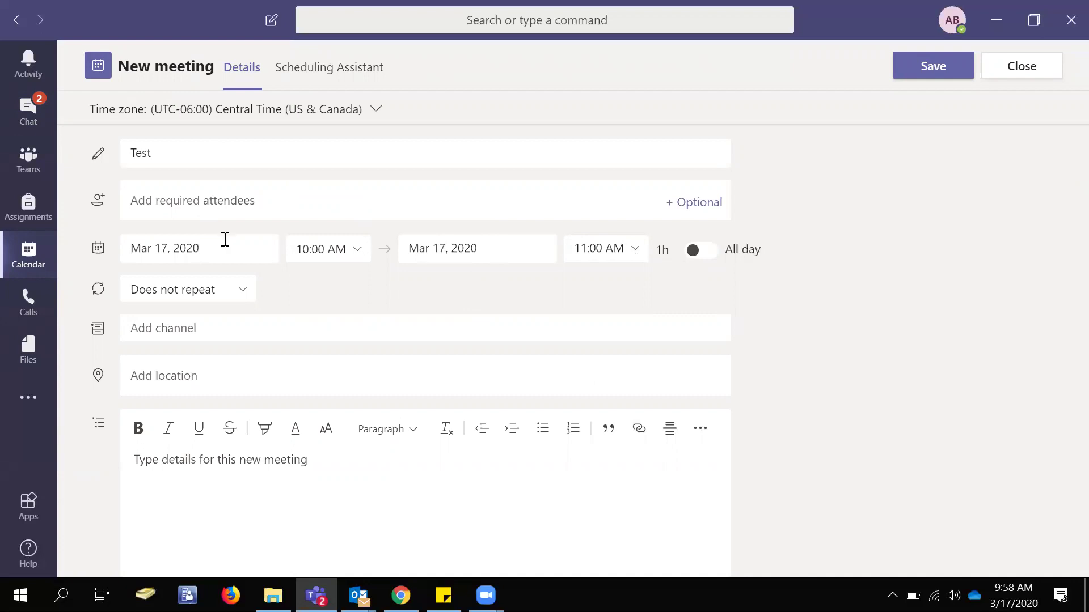
Add the colleague from the earlier one-to-one chat as a required attendee of the meeting
left_click(212, 203)
type("alenich")
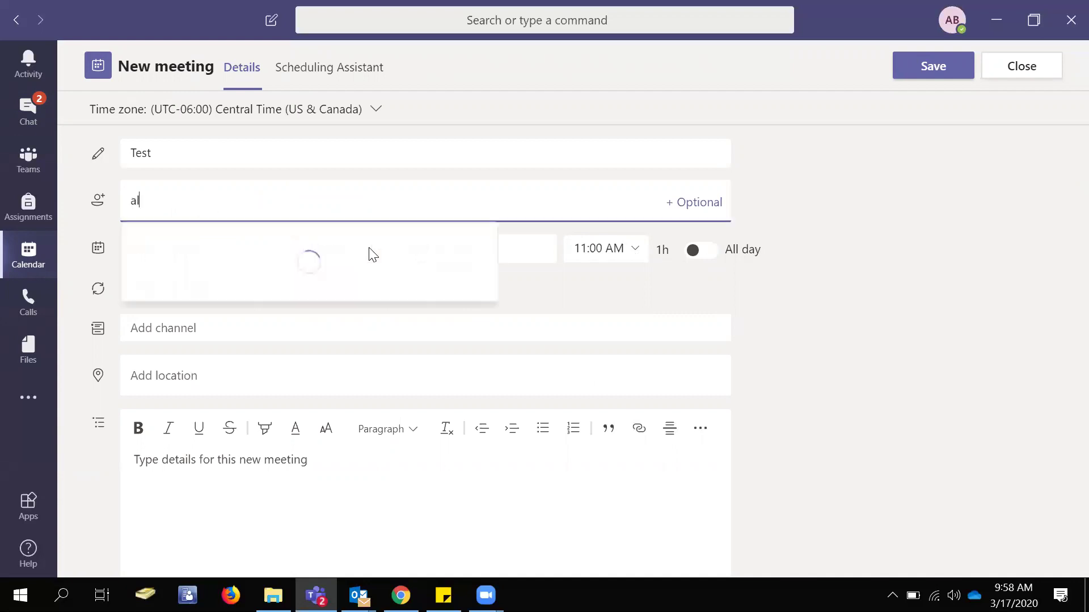
left_click(370, 255)
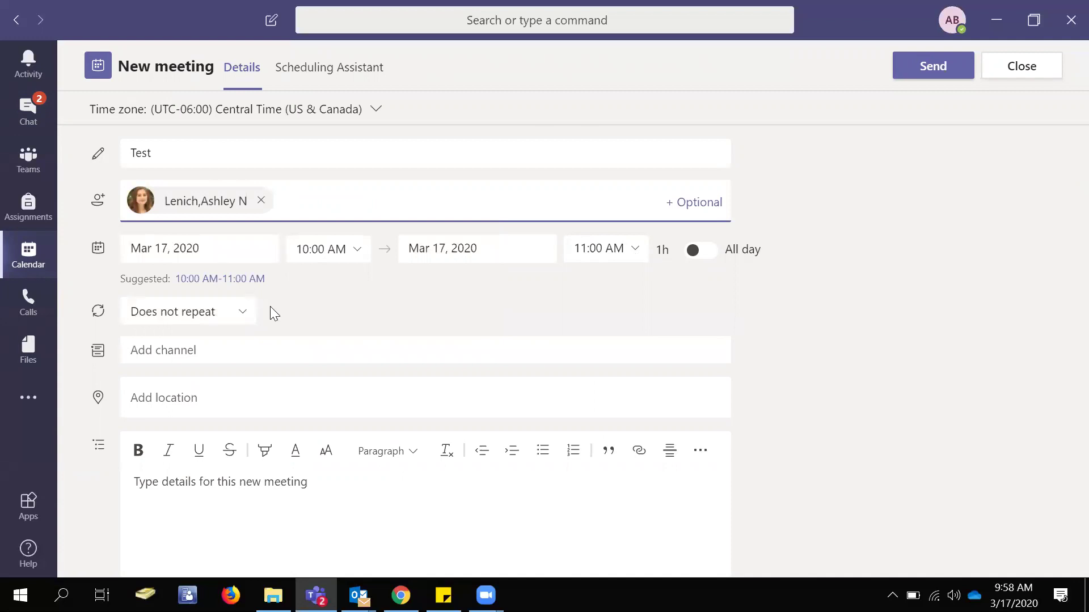
Enter "Meet me online" as the meeting details and send the invitation
scroll(270, 306, "down", 1)
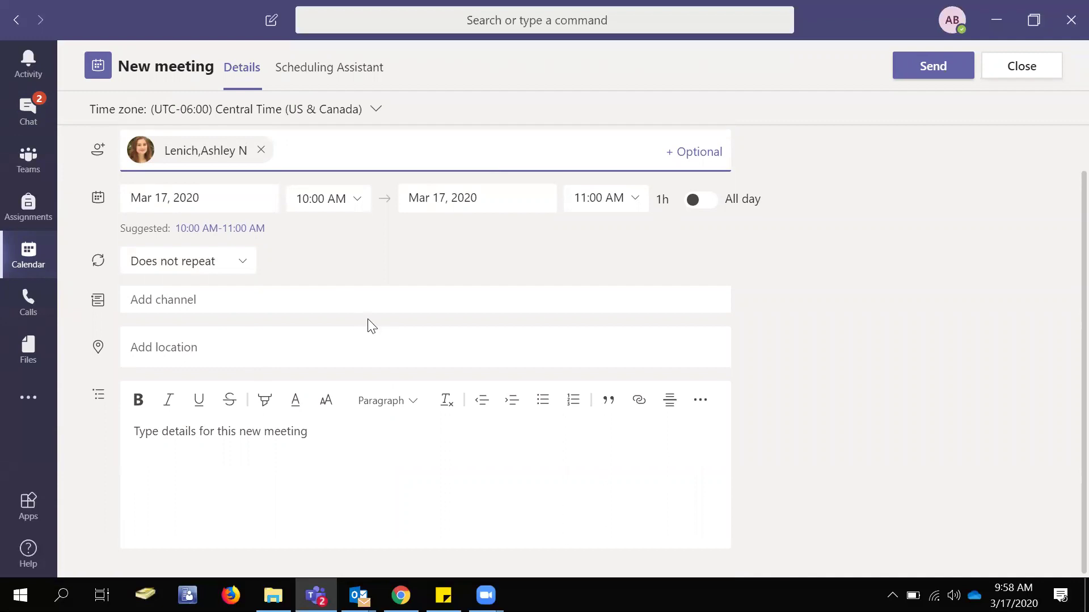
scroll(370, 326, "up", 1)
left_click(254, 498)
type("Mee")
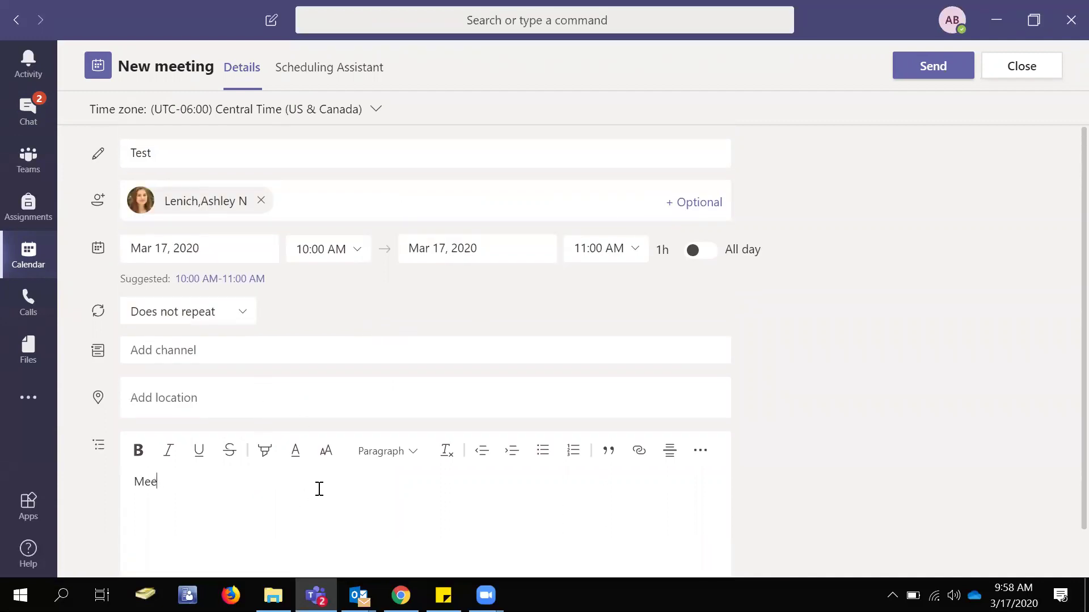
type("t me online")
left_click(933, 65)
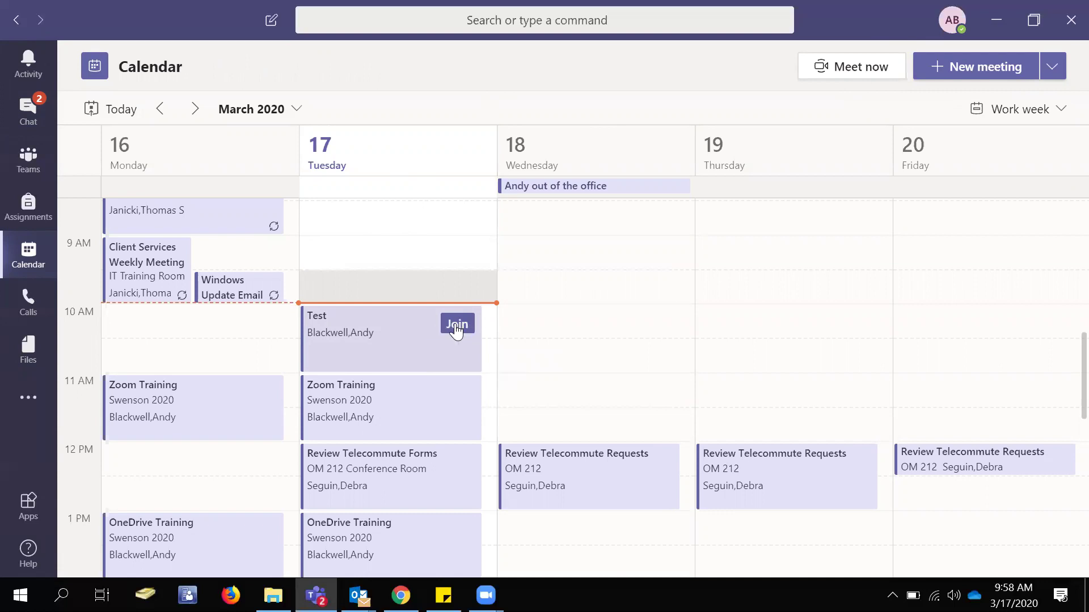
Go to the Test meeting's join settings and try the camera, microphone and background blur, leaving the camera off and microphone on
left_click(397, 334)
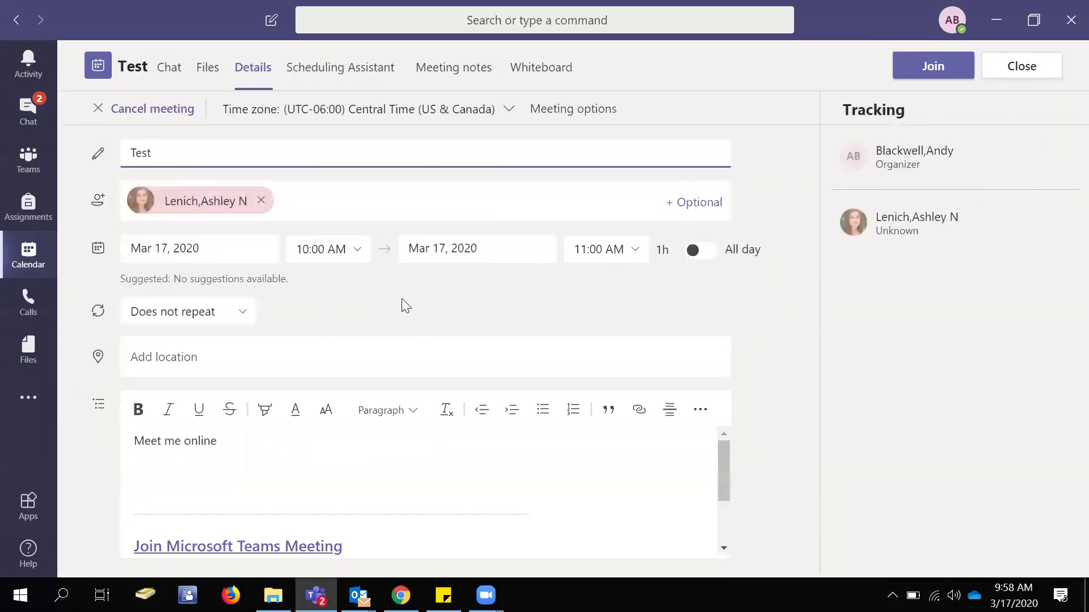
left_click(929, 68)
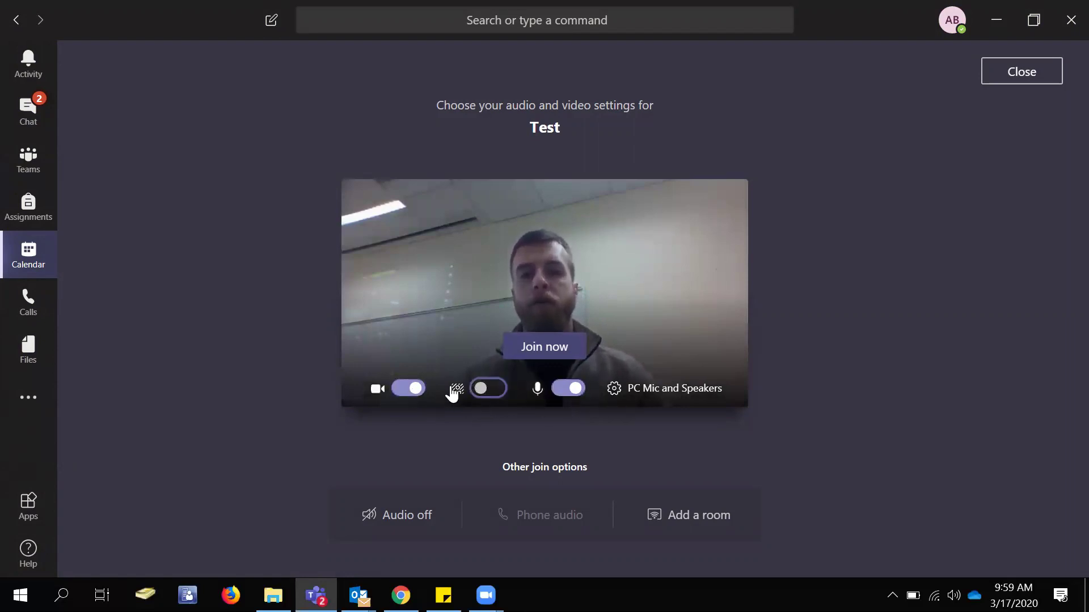
left_click(403, 394)
left_click(571, 391)
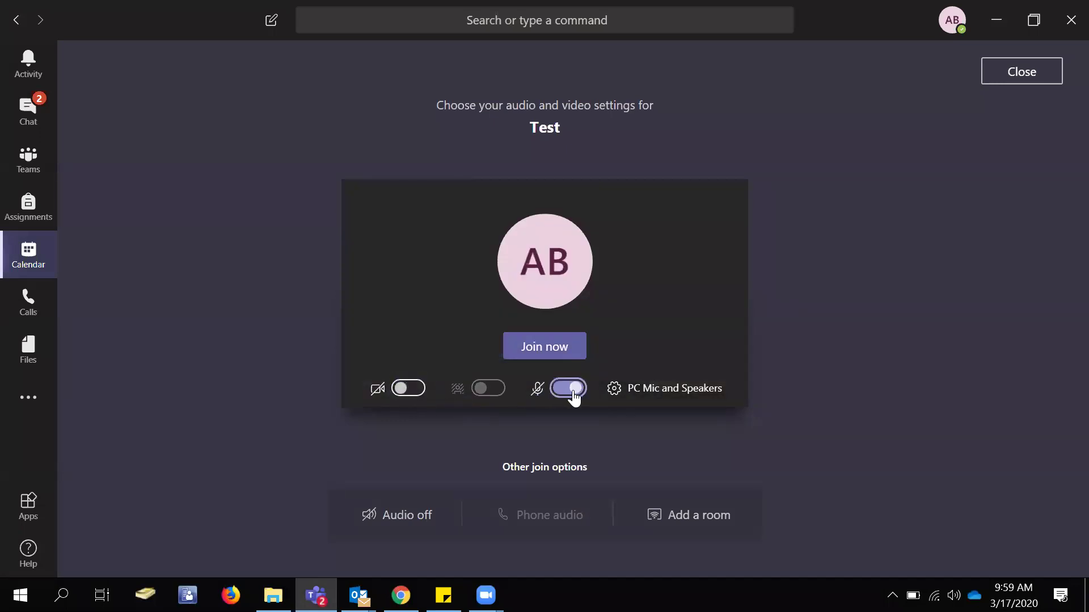
left_click(570, 395)
left_click(485, 390)
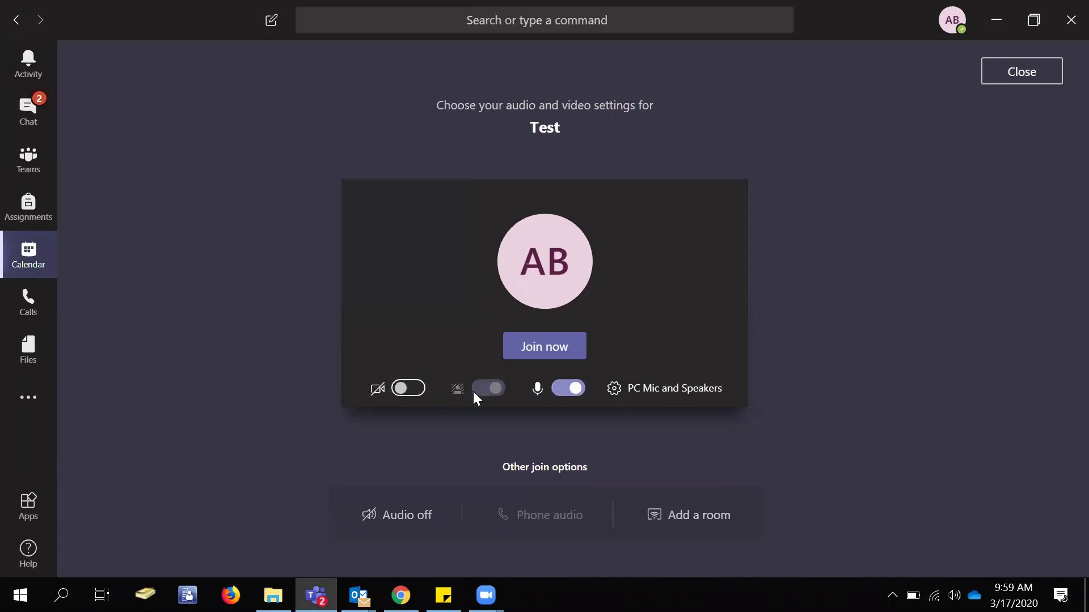
left_click(407, 397)
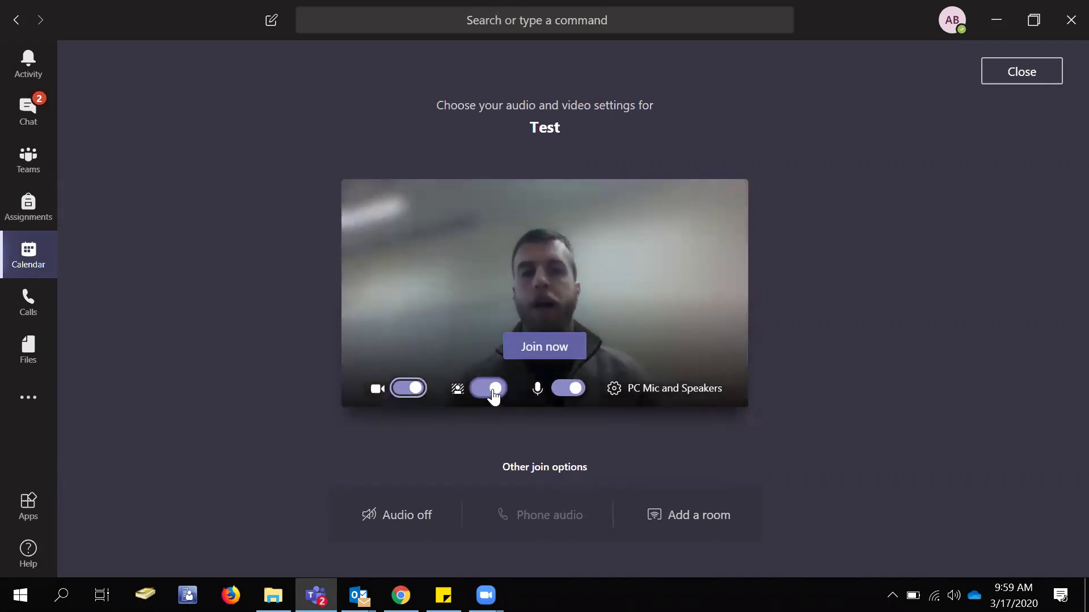
left_click(417, 389)
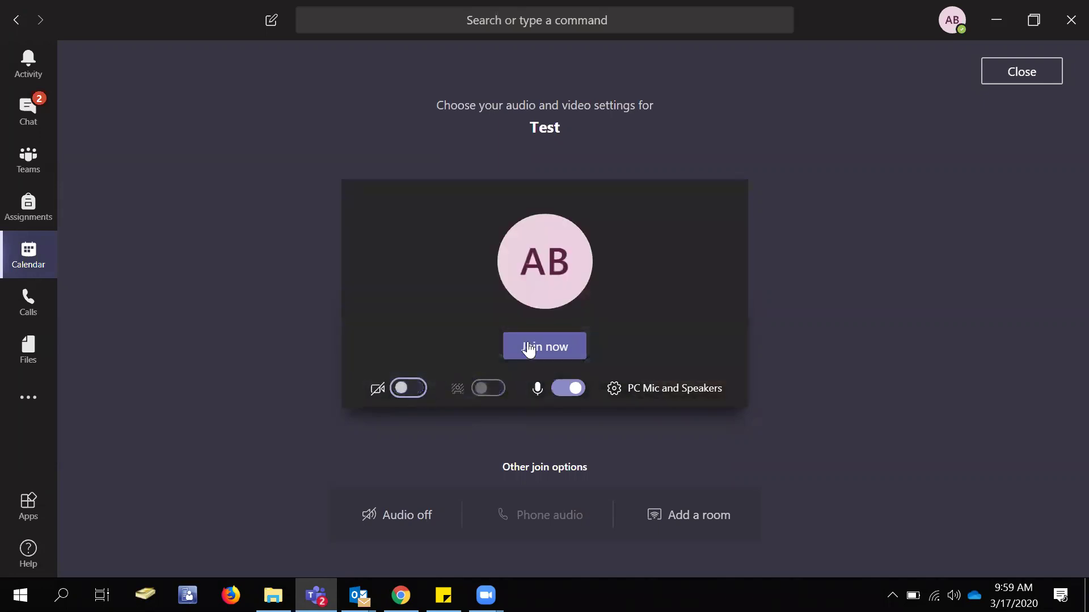
Join the Test meeting, look at the in-meeting controls, and hang up
left_click(558, 354)
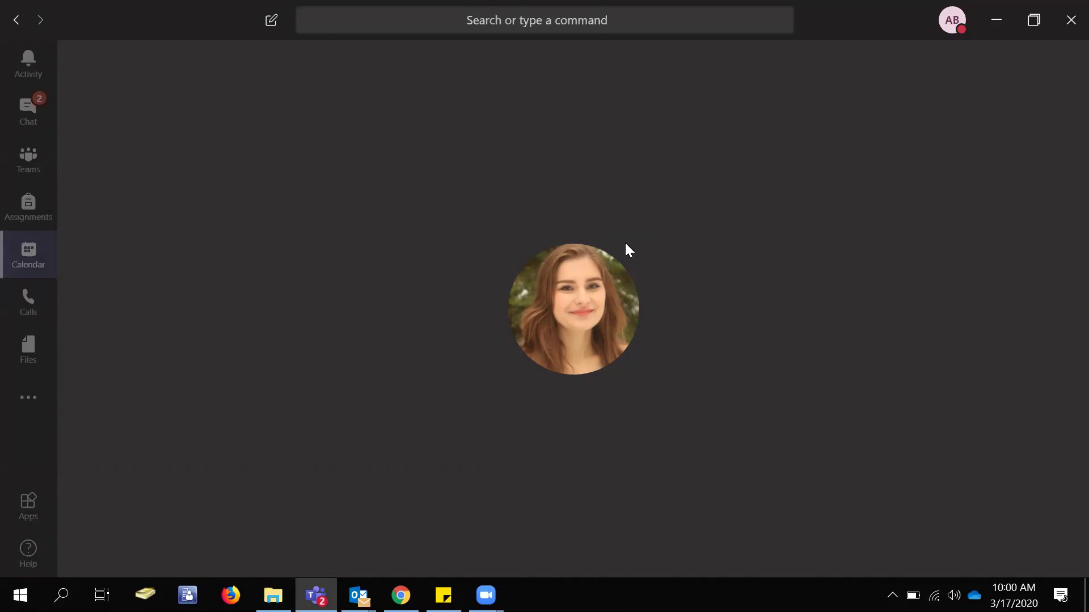
mouse_move(649, 351)
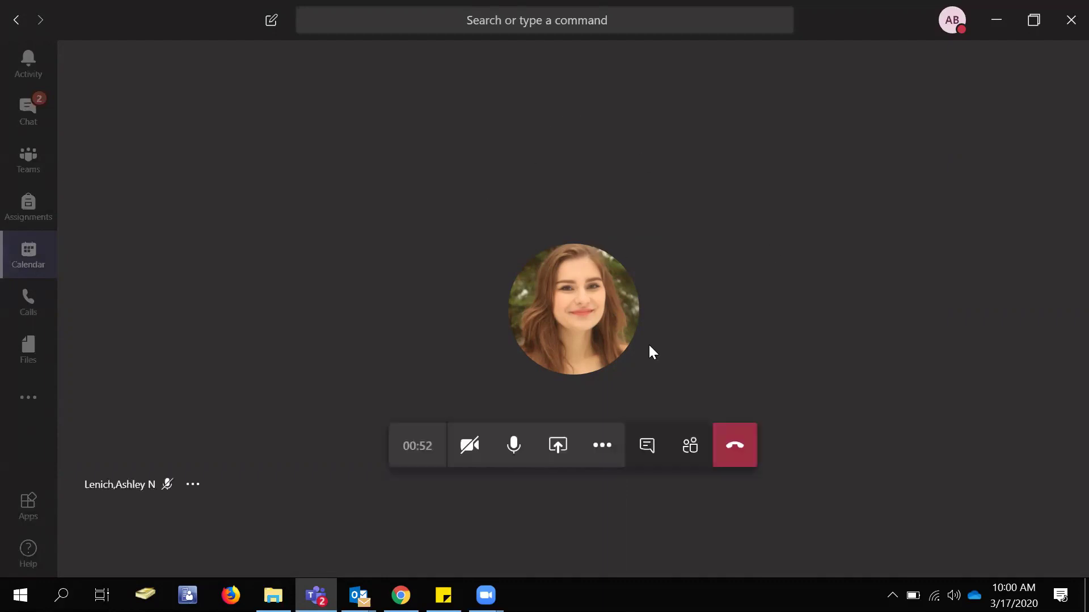
left_click(736, 464)
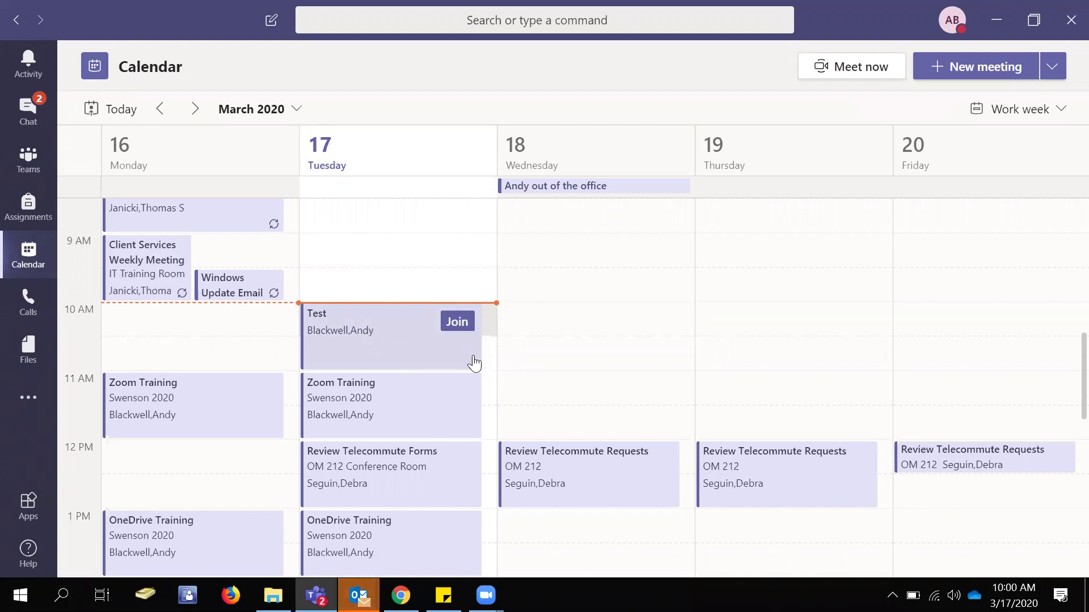
Reopen the Test meeting's details, examine the Teams join link in its description, and return to the calendar
left_click(416, 364)
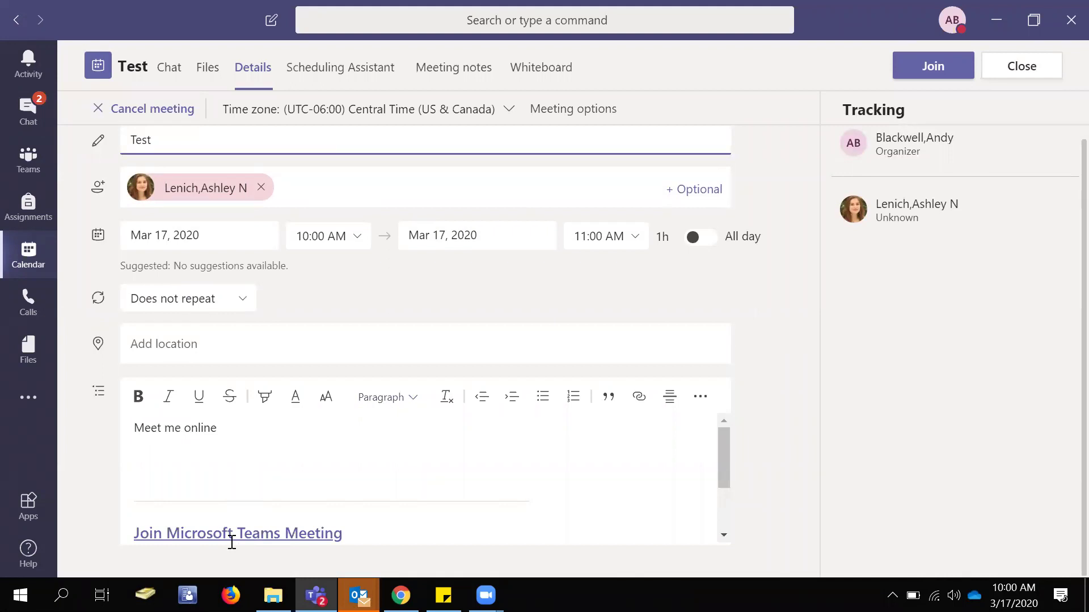
left_click_drag(724, 460, 719, 502)
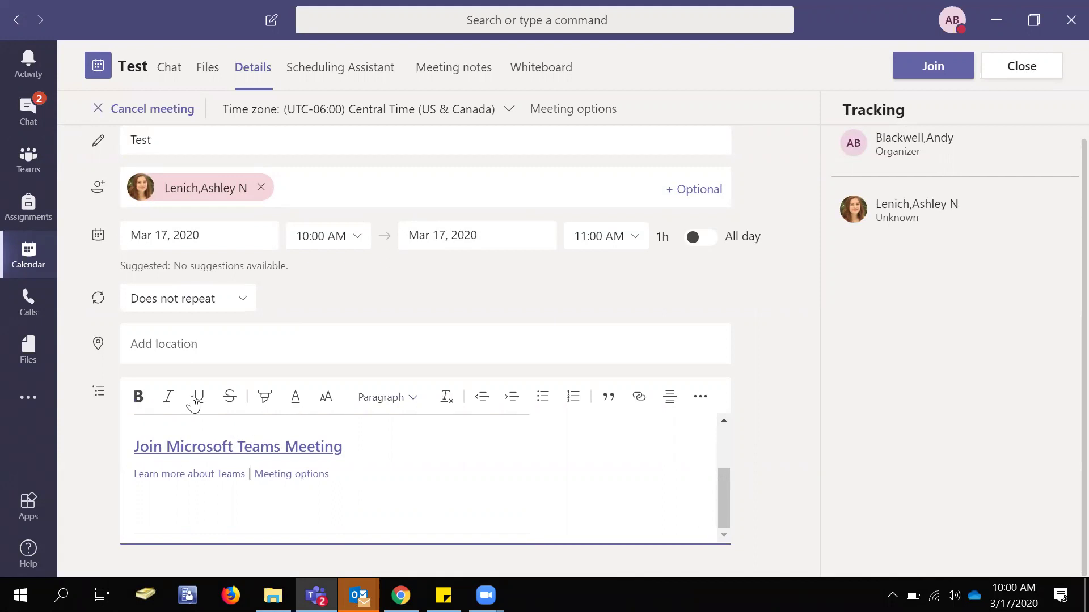
left_click(1010, 69)
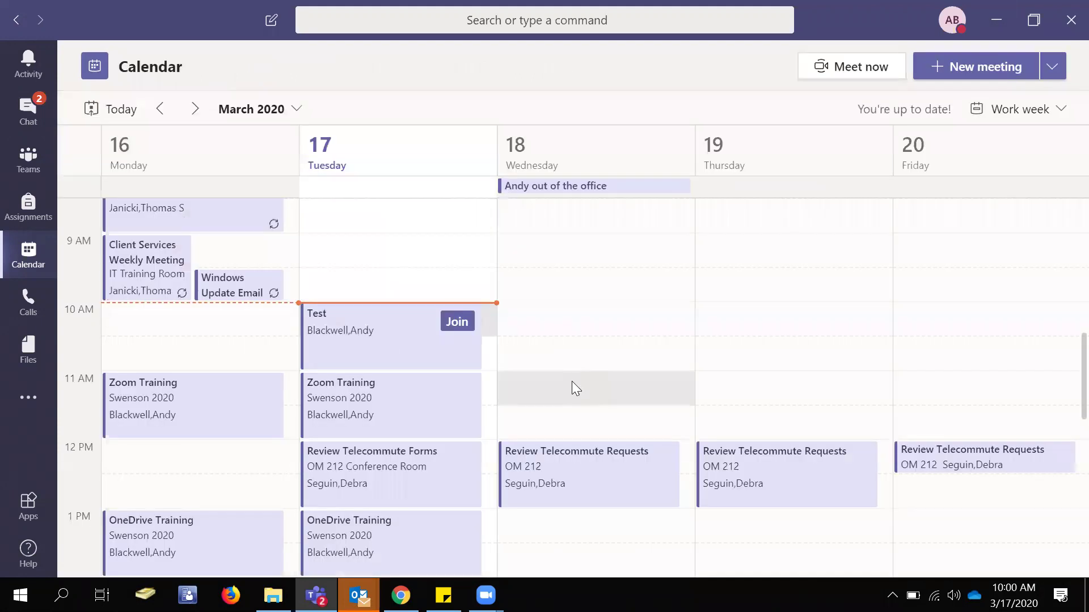
scroll(573, 381, "down", 1)
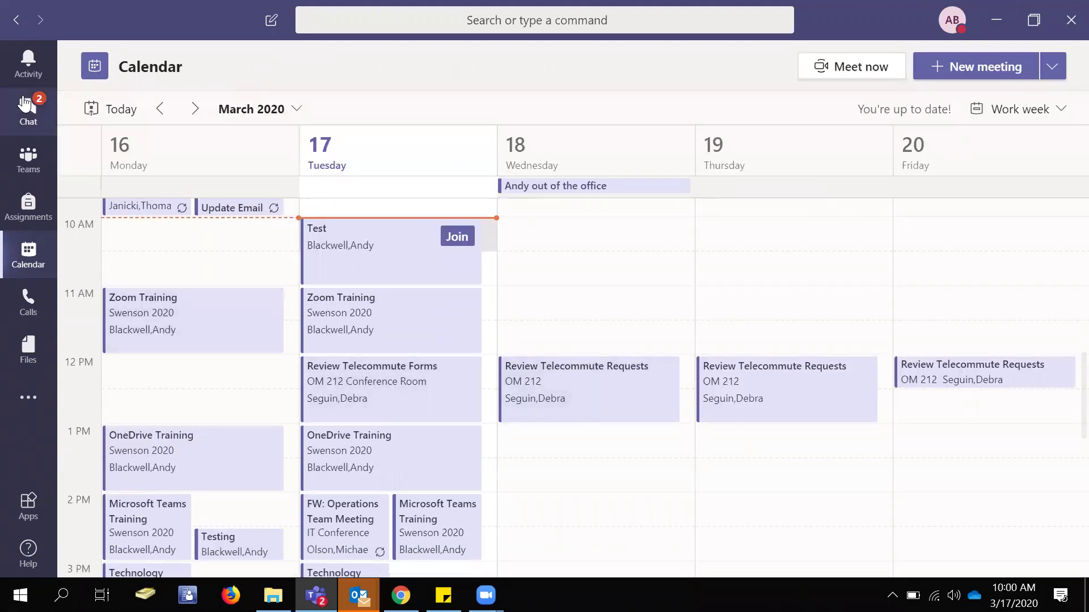
Go back to the IT Staff 2.0 group chat and view its member list and the options for adding people or leaving
left_click(37, 130)
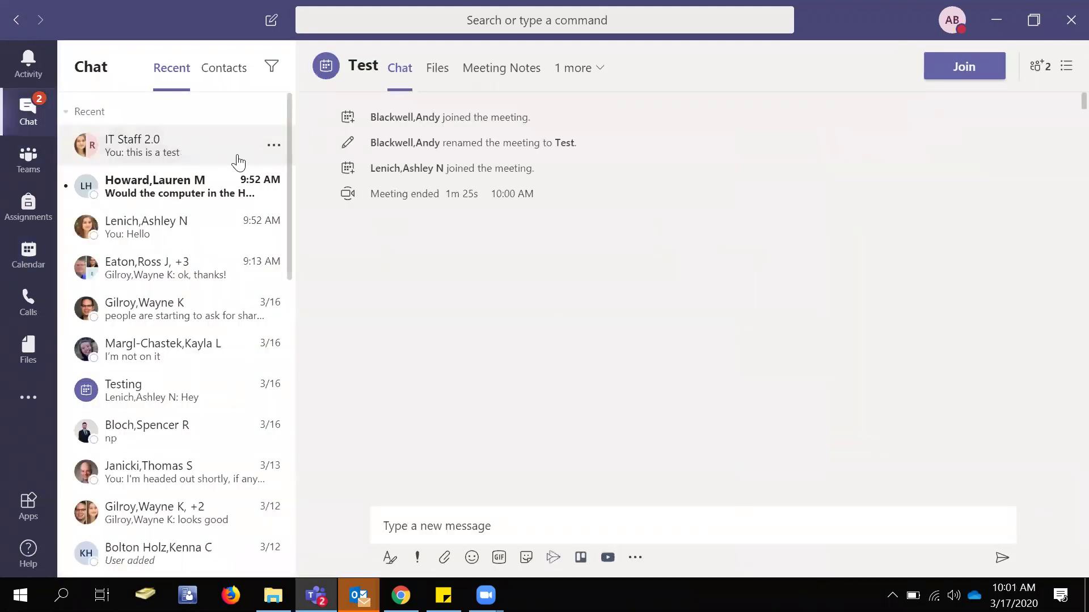
left_click(237, 159)
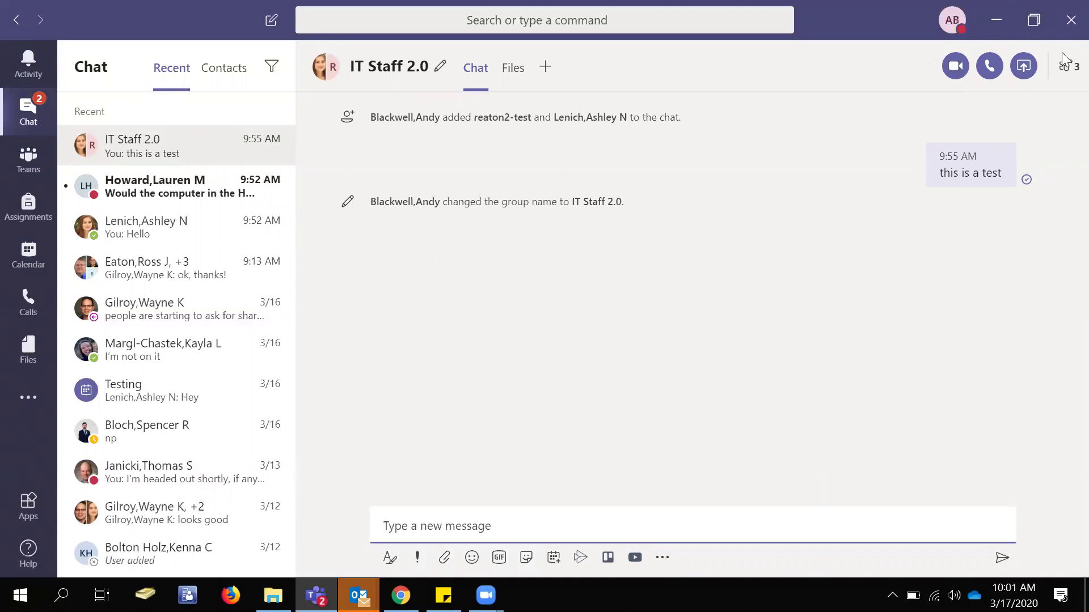
left_click(1068, 73)
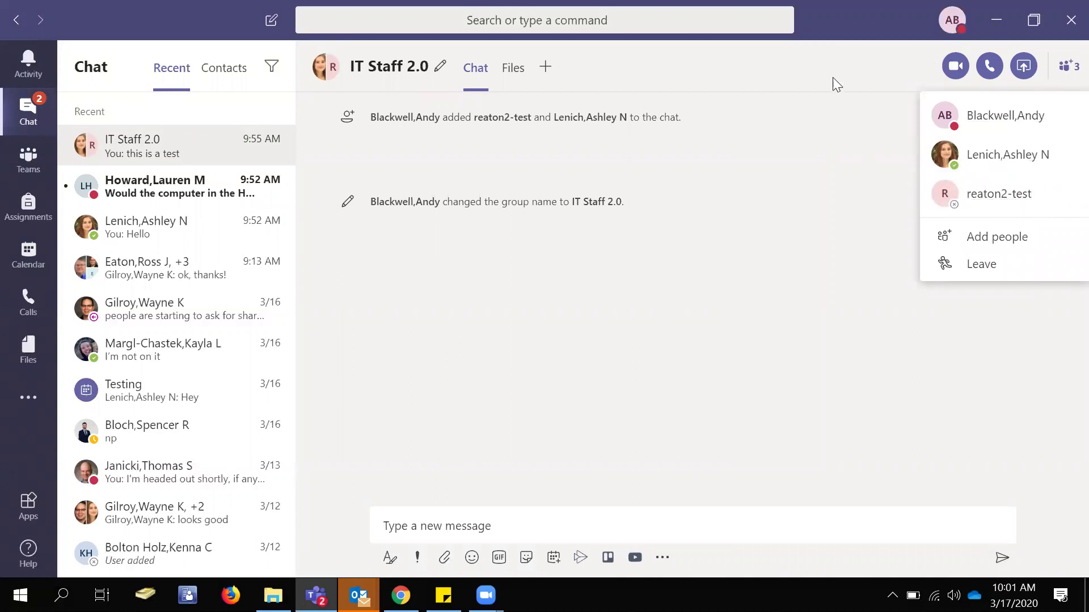
left_click(851, 79)
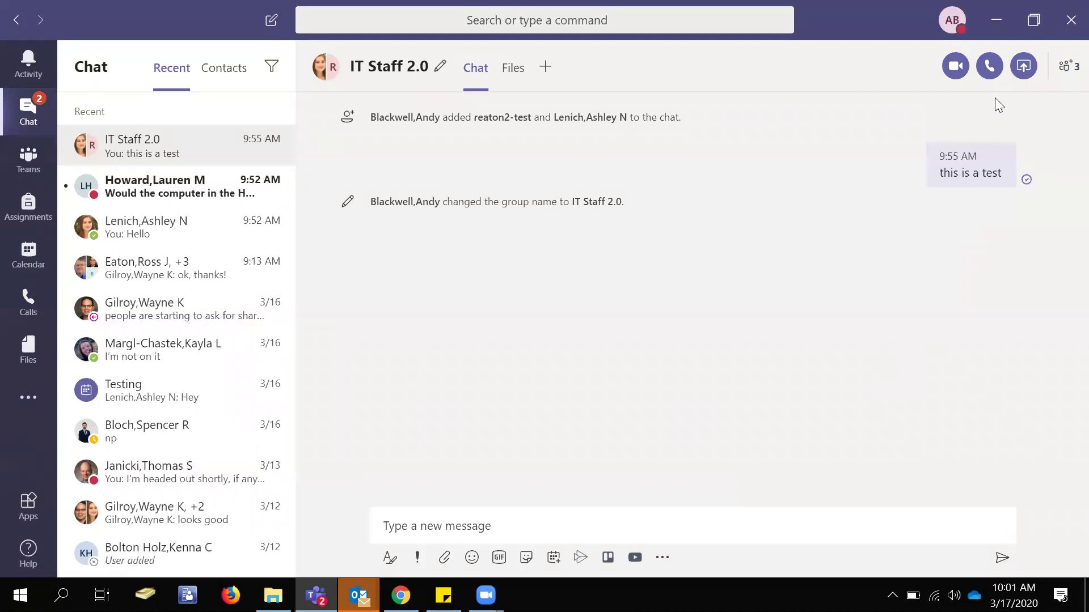
Set the presence status to Available, review the other status choices, and reset the status
left_click(952, 20)
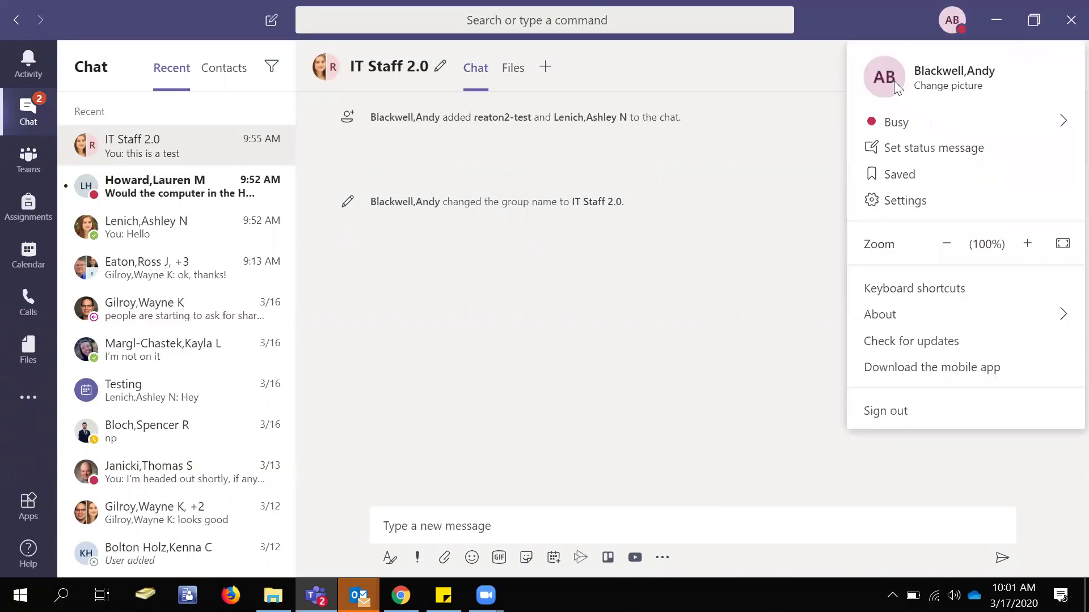
mouse_move(906, 123)
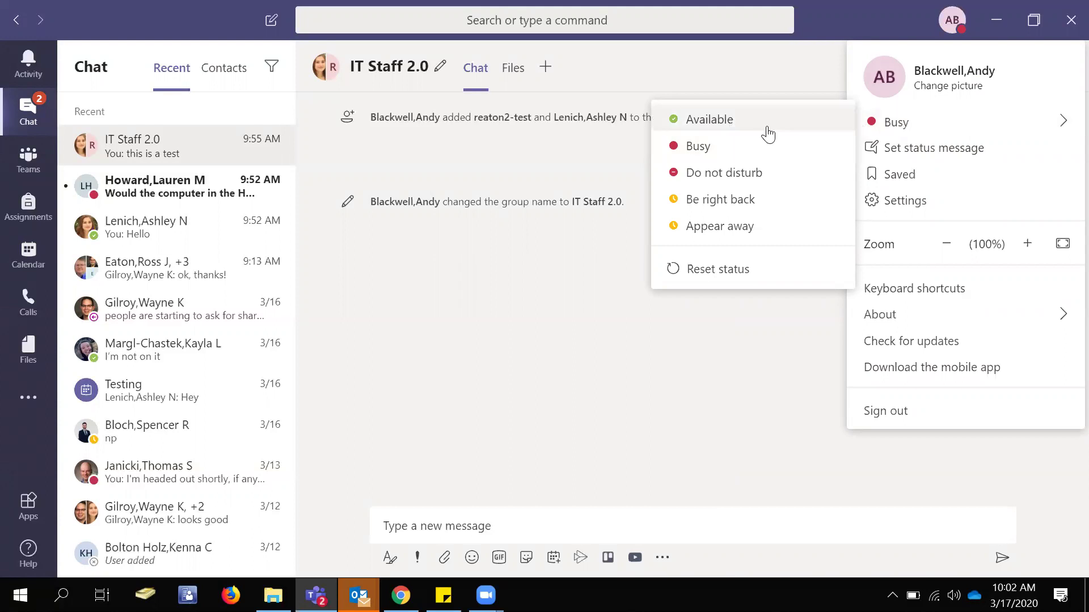
left_click(713, 120)
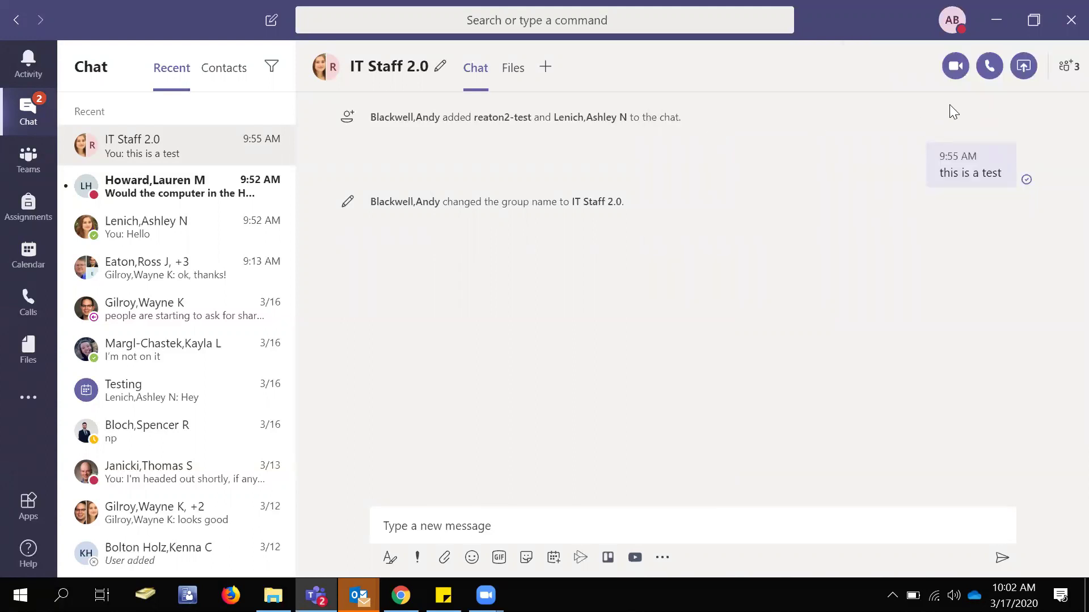
left_click(954, 27)
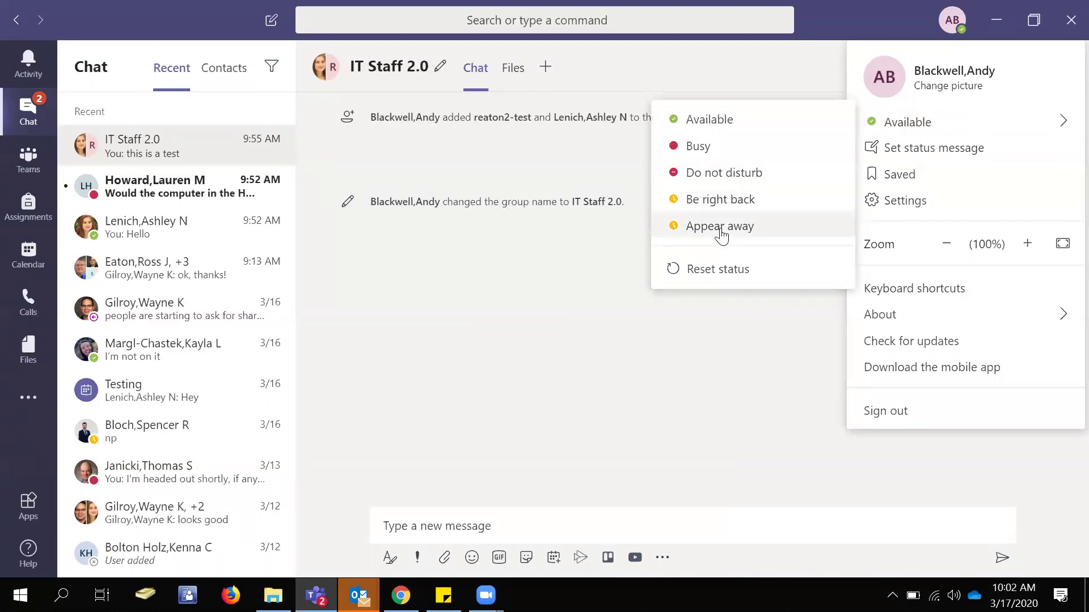
left_click(720, 272)
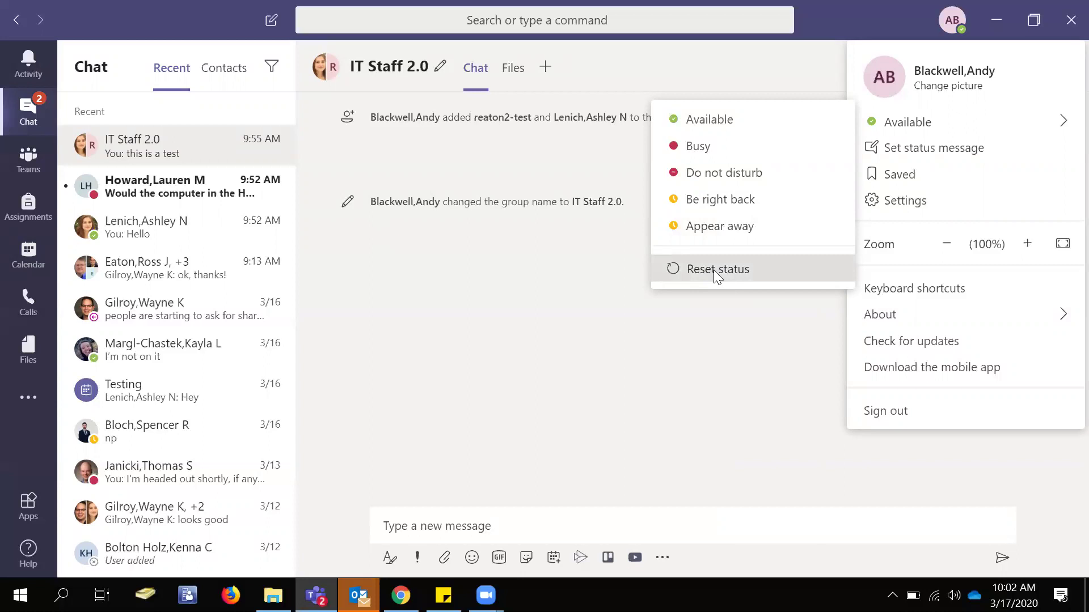
Open the settings from the profile menu and review the notification options for mentions, messages, meetings and status
left_click(956, 22)
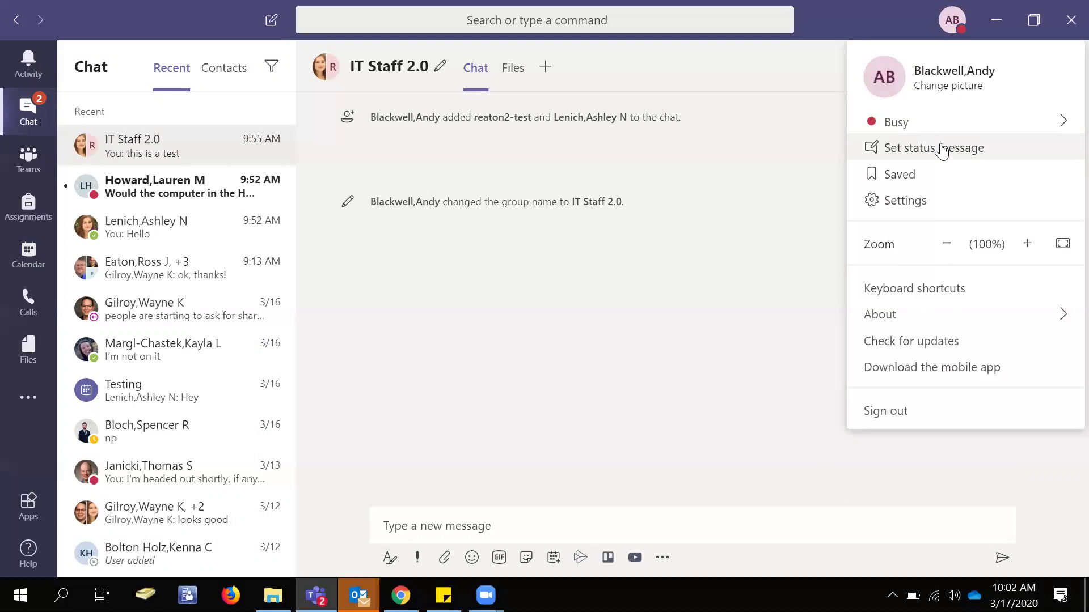
left_click(910, 202)
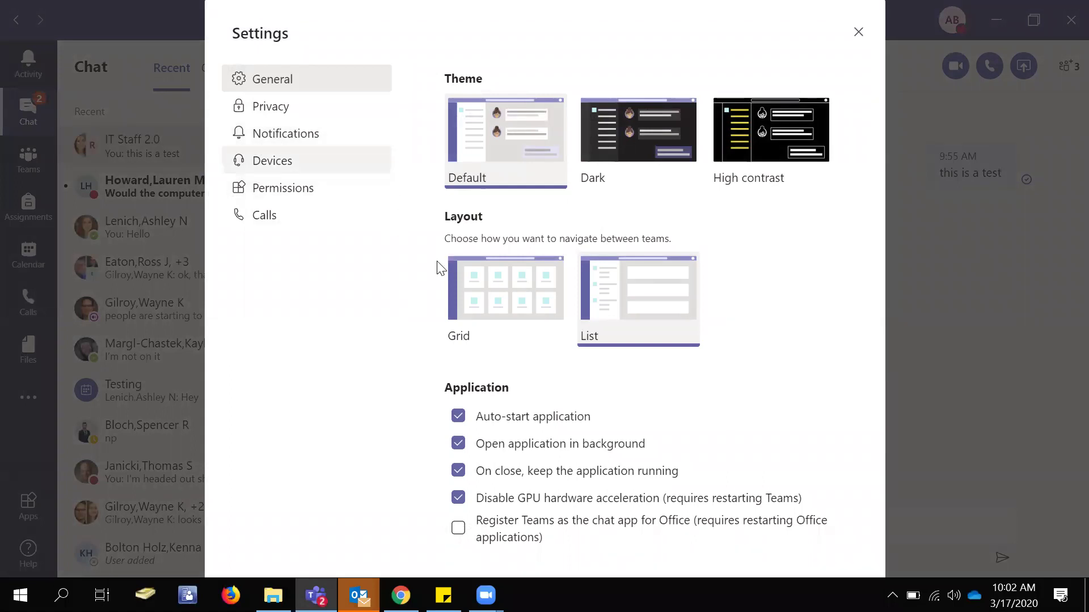
left_click(290, 137)
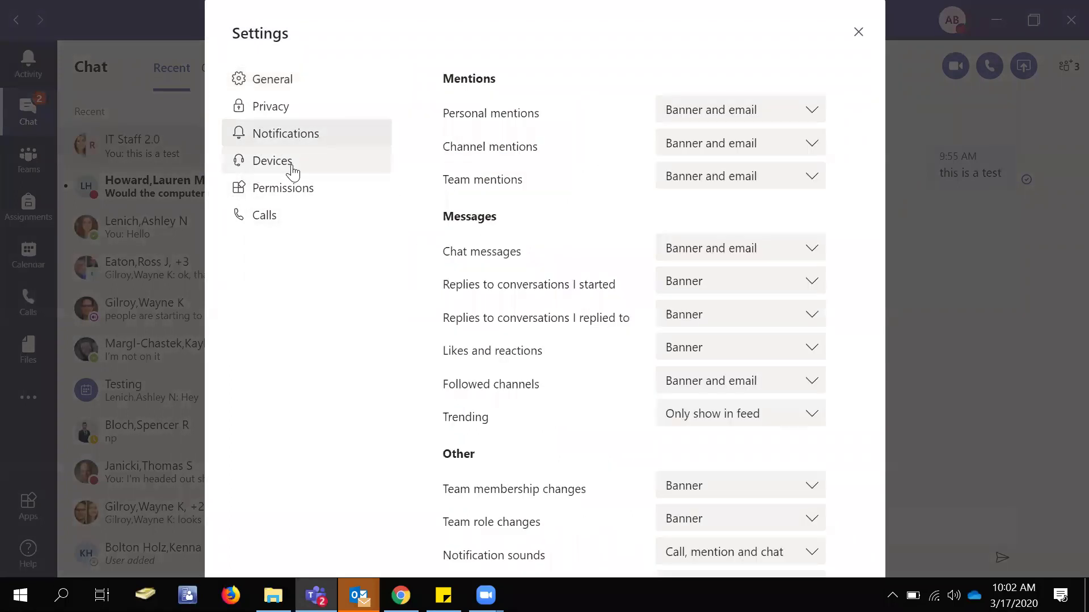
scroll(586, 275, "down", 5)
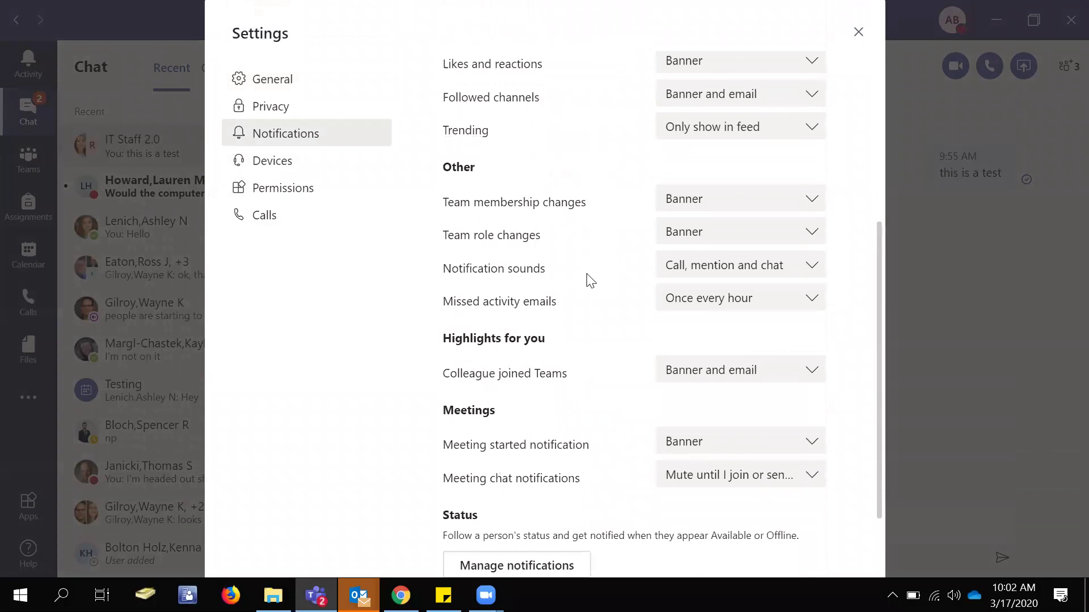
scroll(584, 352, "up", 5)
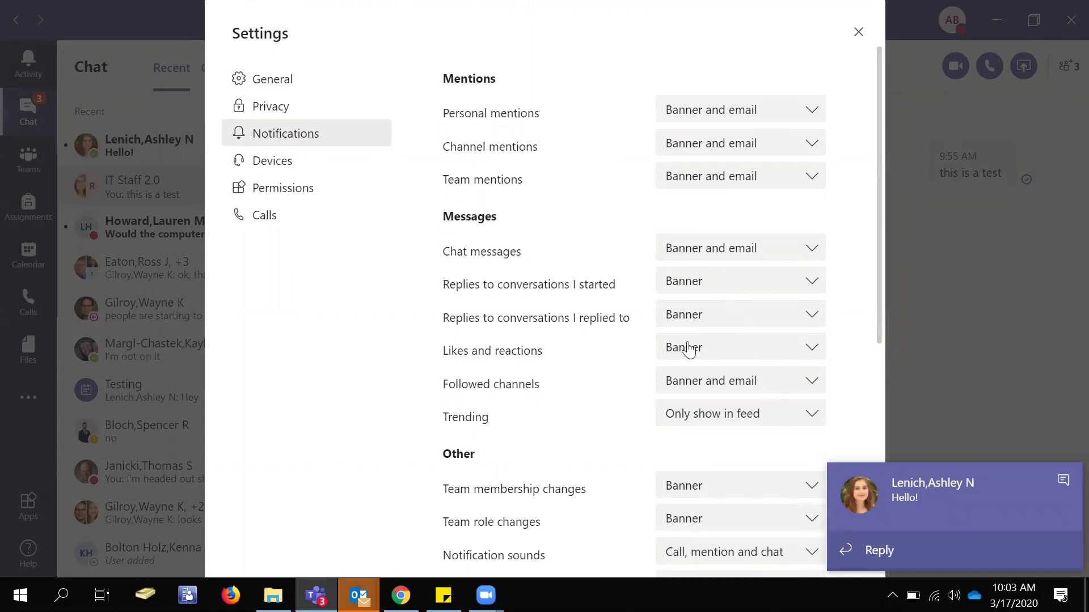
Examine the notification choices for replies to conversations I started and for Trending, leave them as they are, and close the settings
left_click(742, 281)
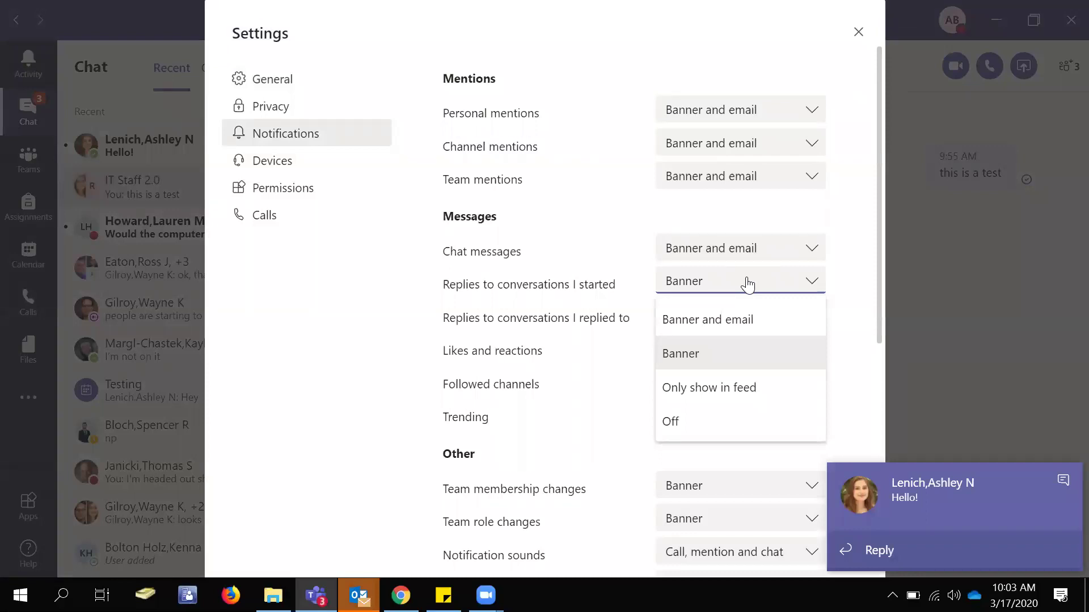
left_click(747, 283)
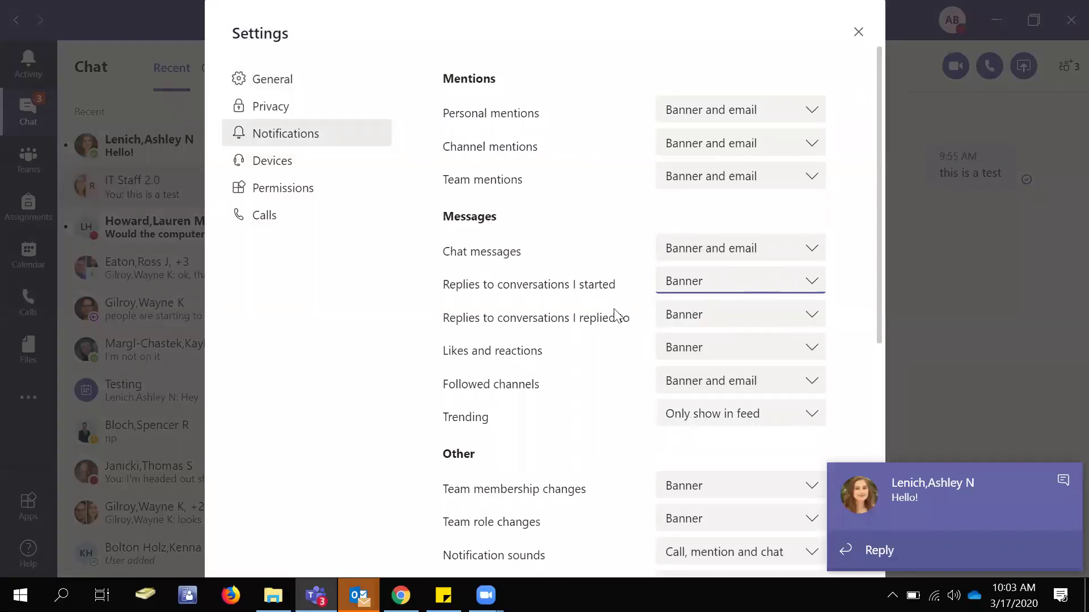
left_click(780, 418)
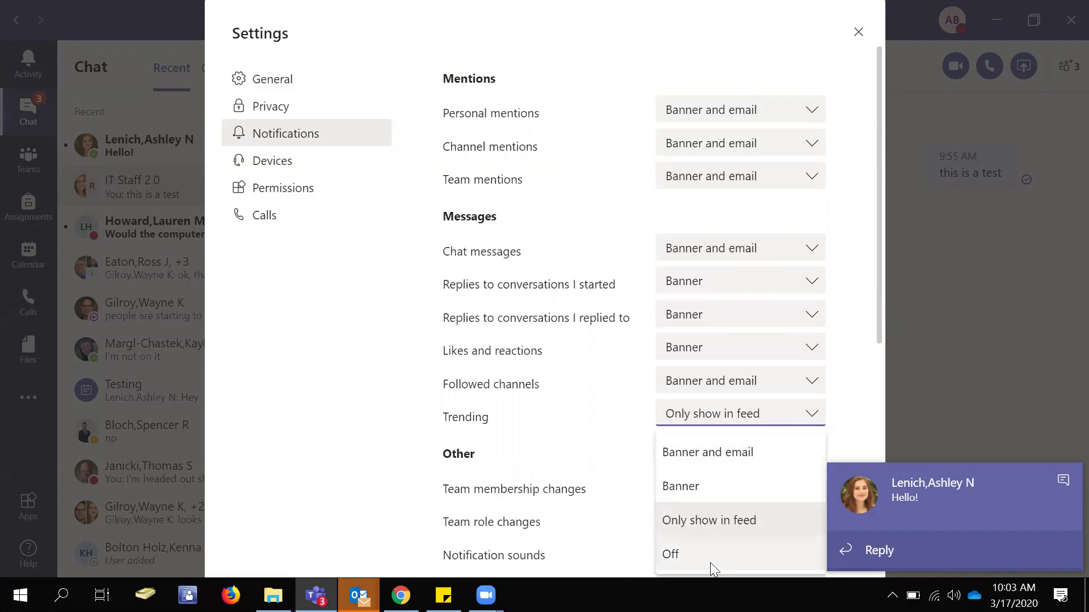
left_click(359, 438)
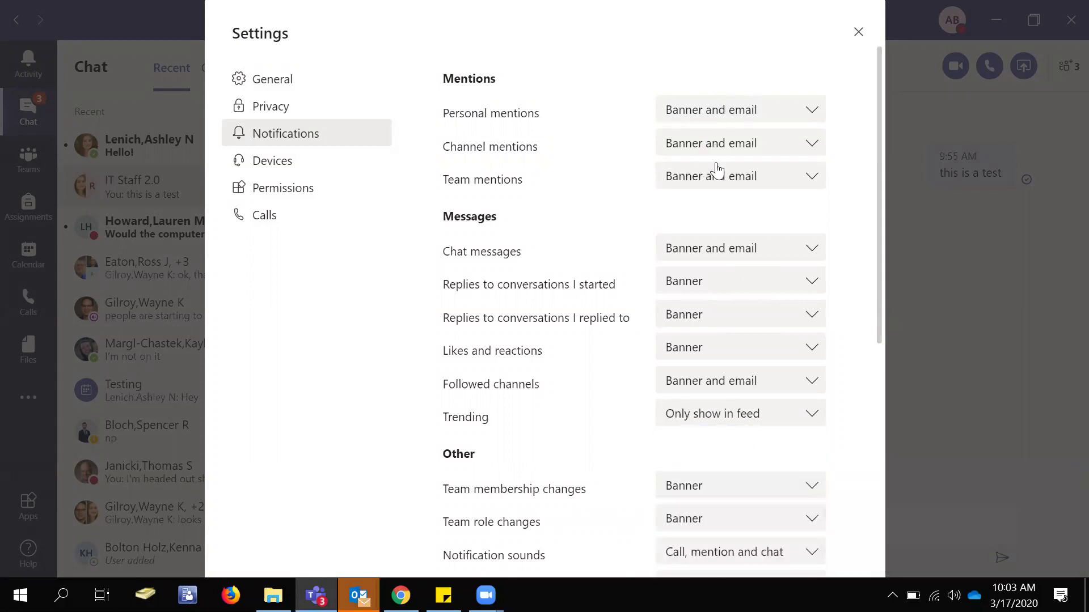
scroll(747, 296, "down", 2)
scroll(817, 301, "up", 2)
left_click(859, 34)
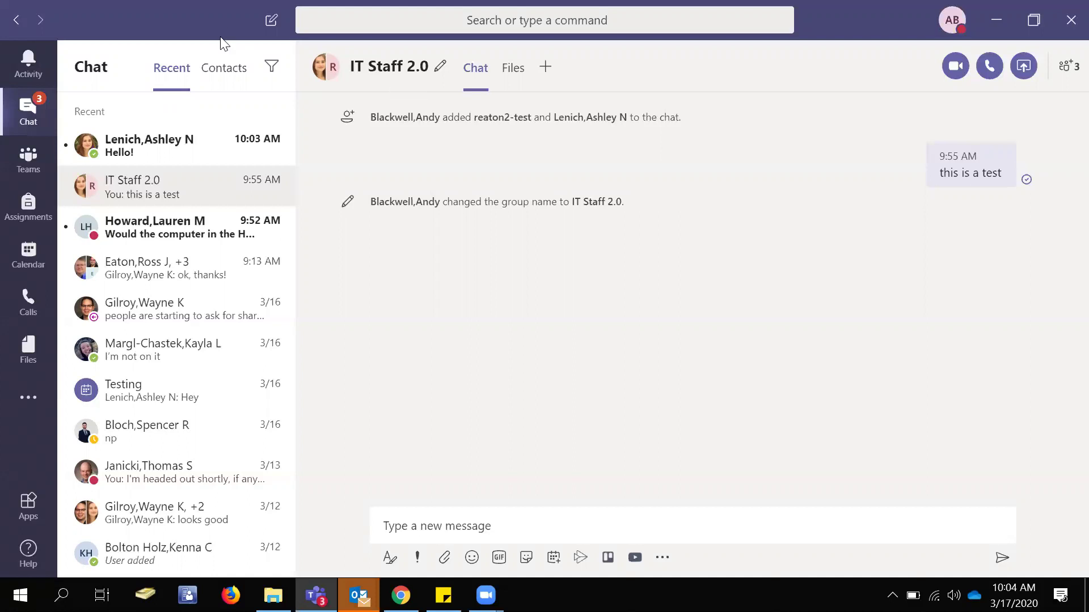
Restore the window to a smaller size, list the @ app commands in the search bar, try the YouTube command, and clear it
key("super+Down")
left_click(514, 109)
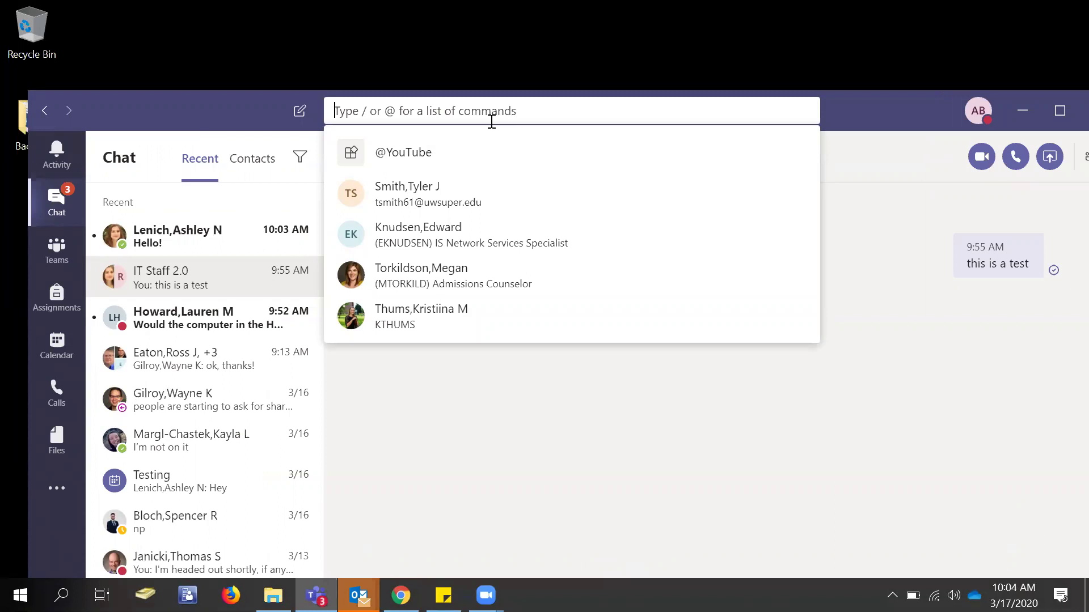
type("@")
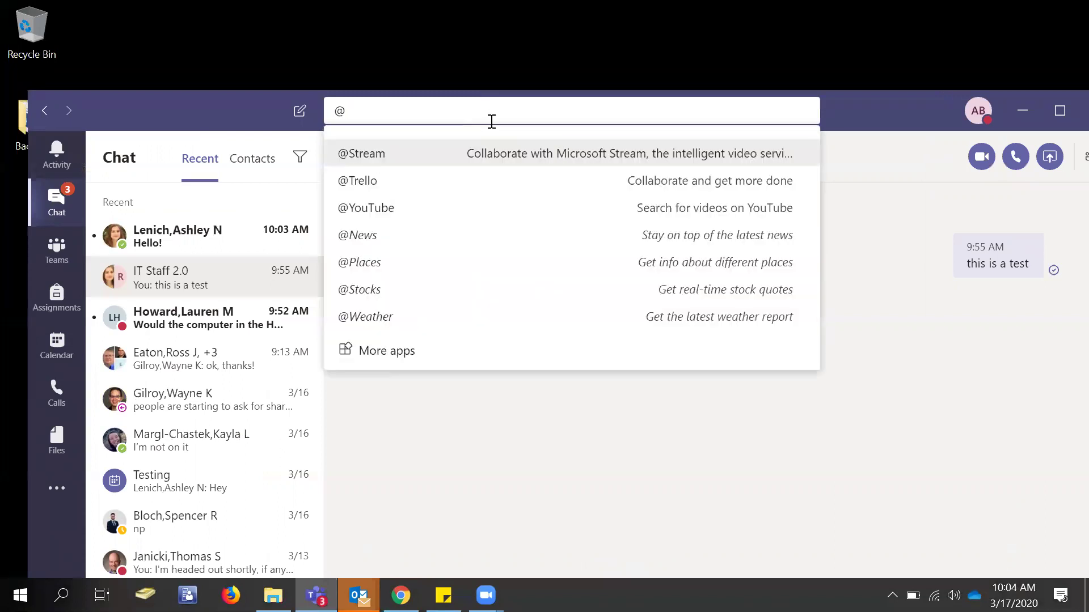
key("Down")
key("Down")
key("Down")
key("Up")
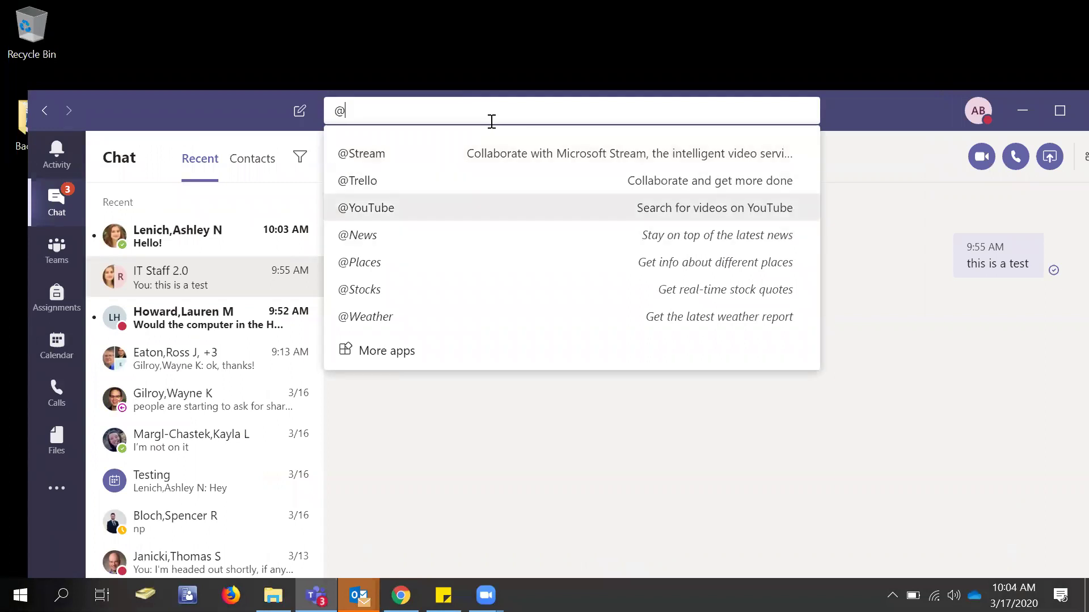
key("Return")
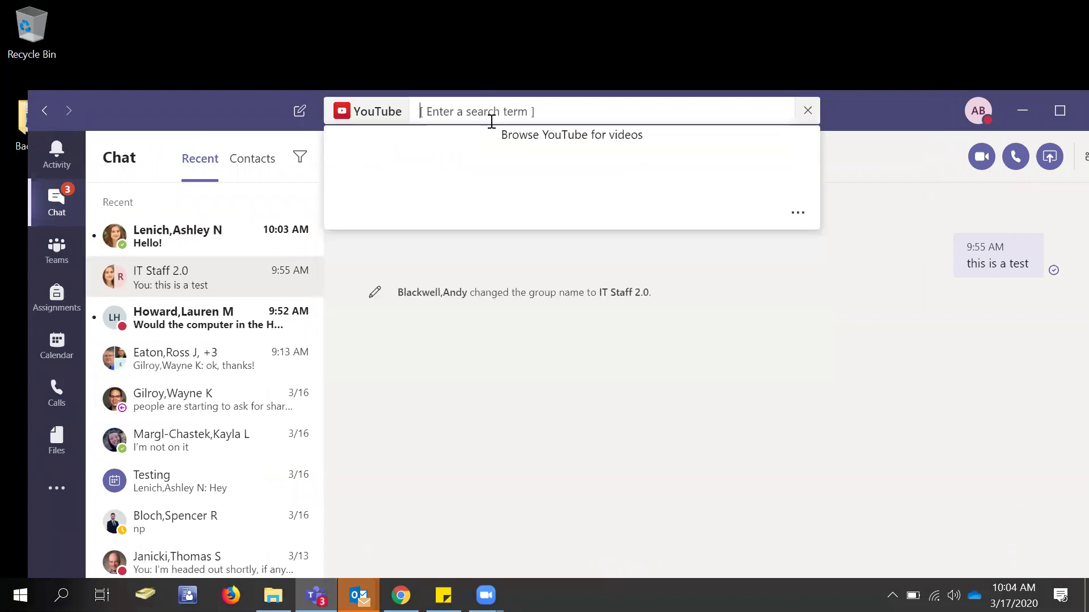
key("BackSpace")
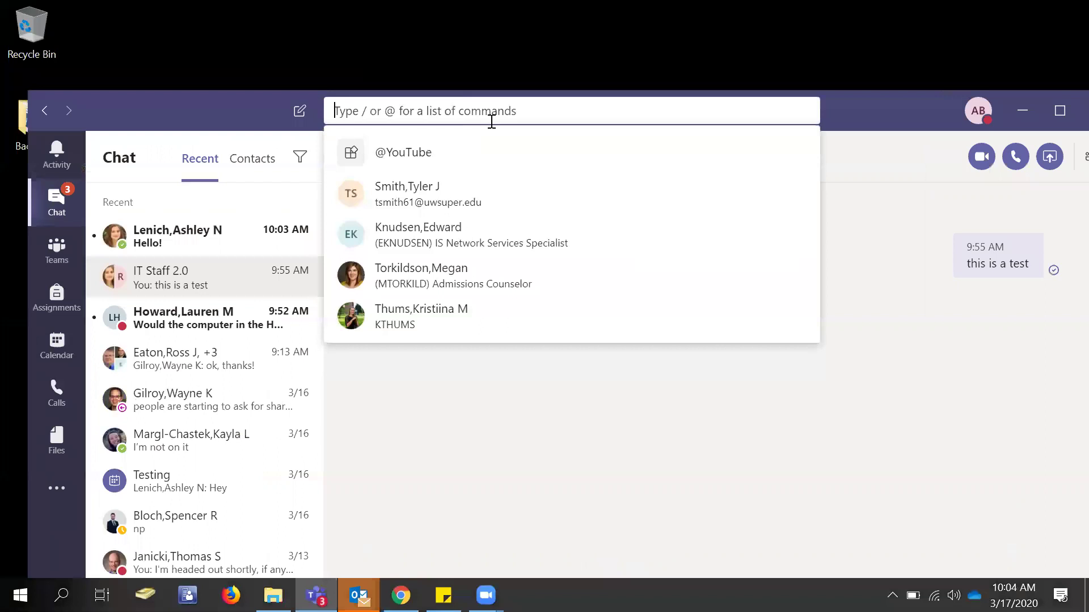
List the slash commands in the search bar, look up a person by first name, clear the search, and move the window up
type("/")
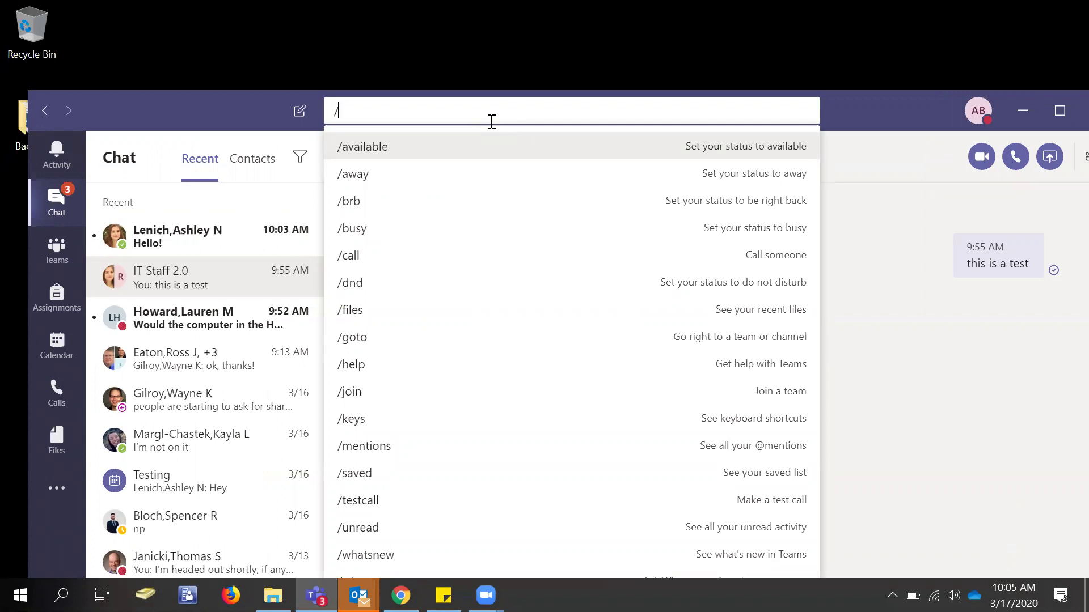
key("BackSpace")
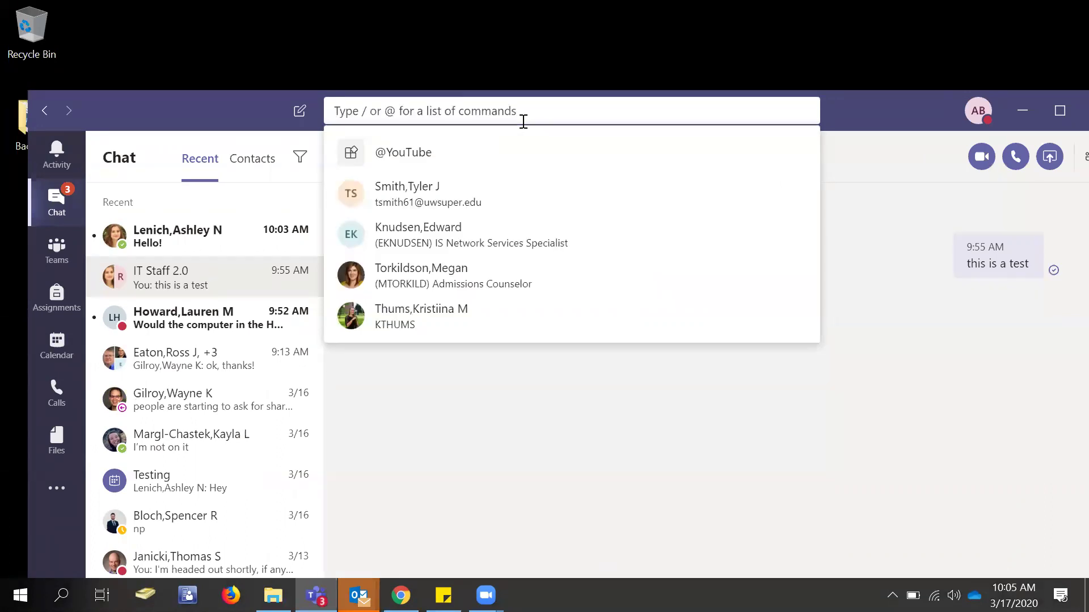
type("tyler")
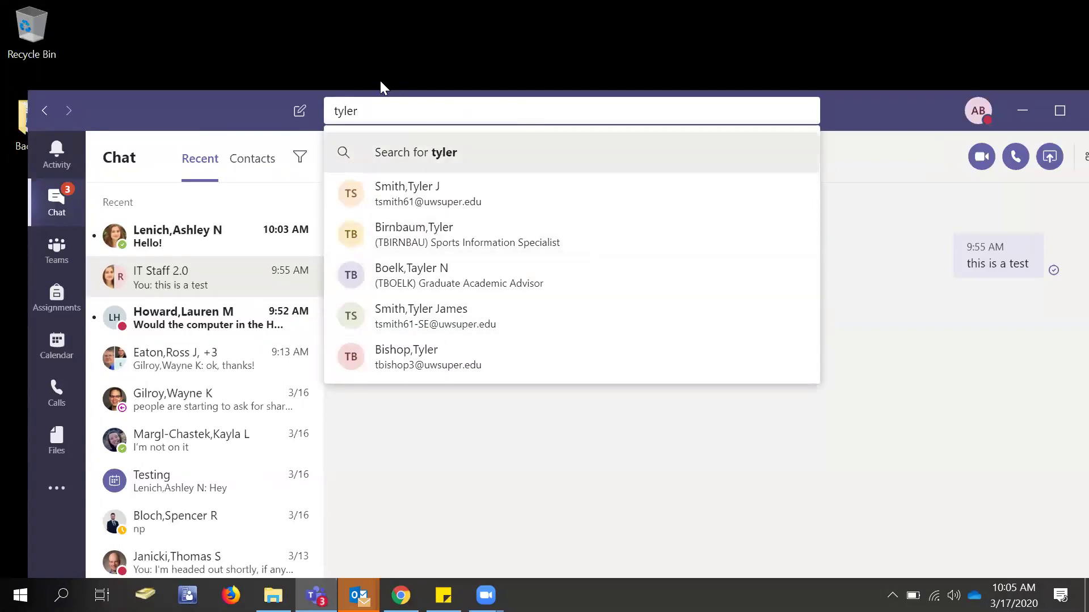
left_click_drag(363, 114, 308, 120)
key("BackSpace")
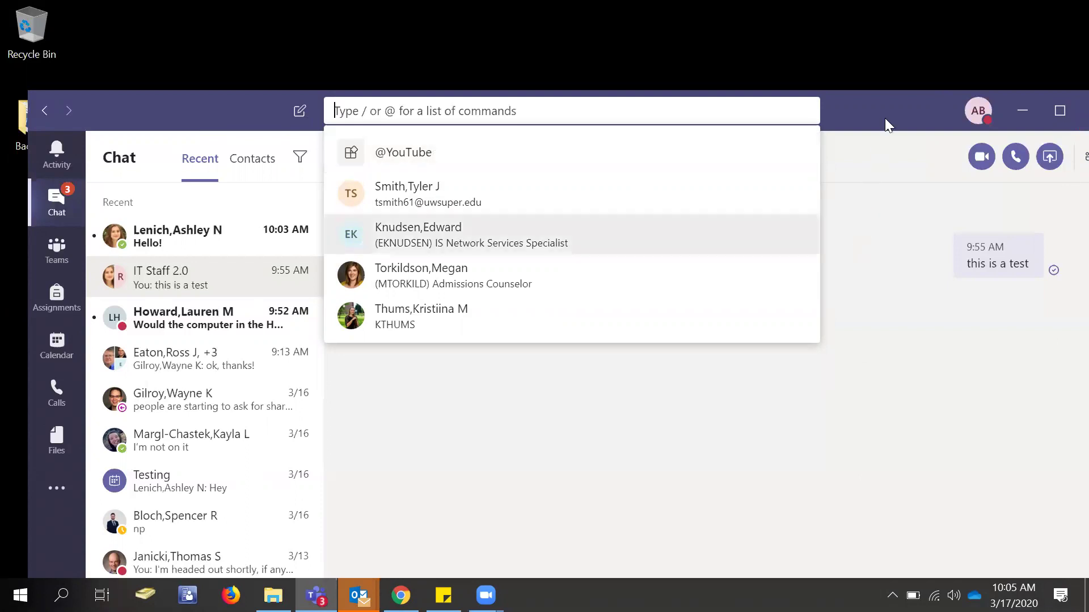
left_click_drag(886, 115, 875, 66)
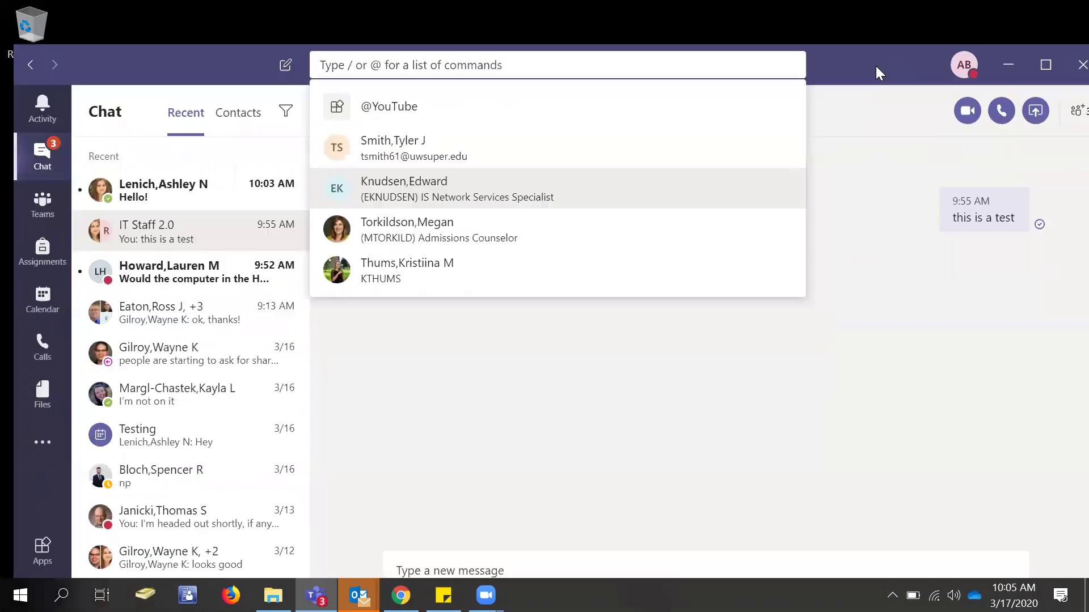